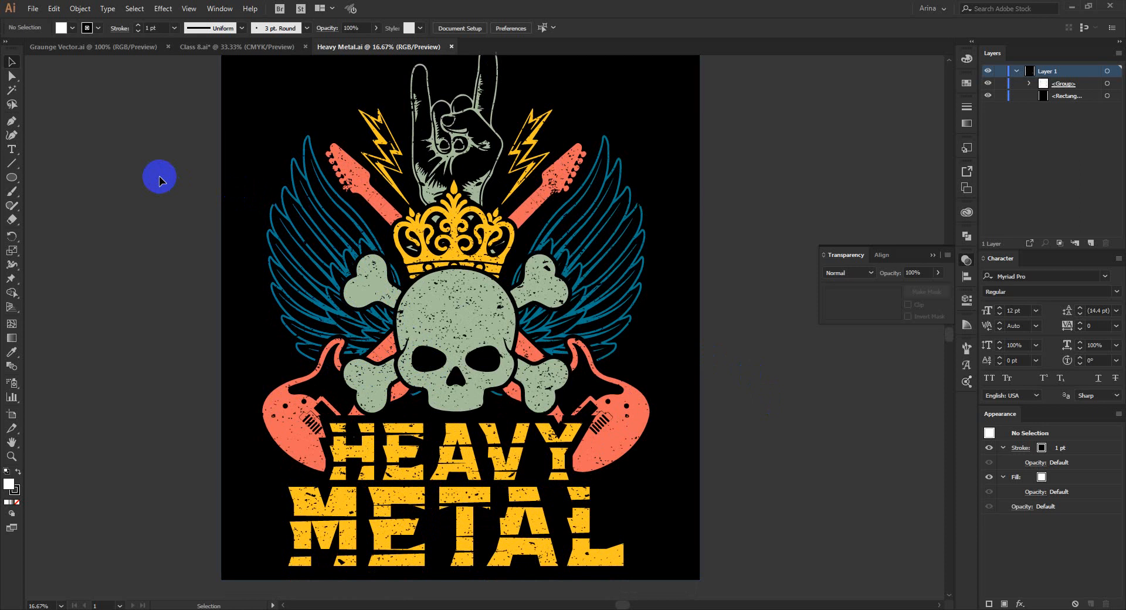
{"action": "scroll", "coordinate": [159, 176], "scroll_direction": "up", "scroll_amount": 3}
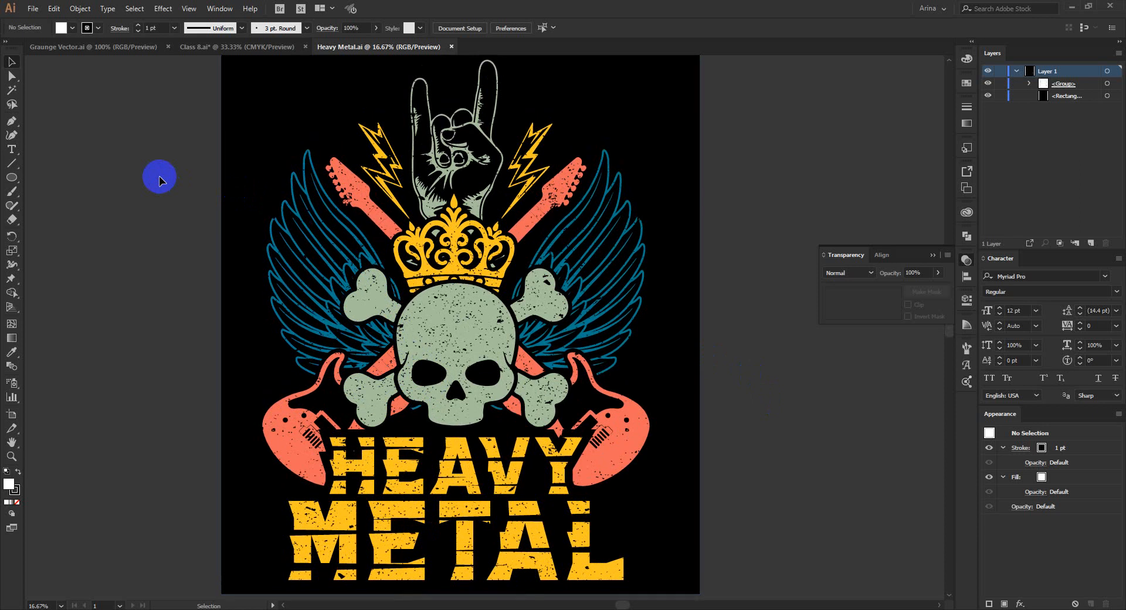
{"action": "scroll", "coordinate": [160, 176], "scroll_direction": "down", "scroll_amount": 2}
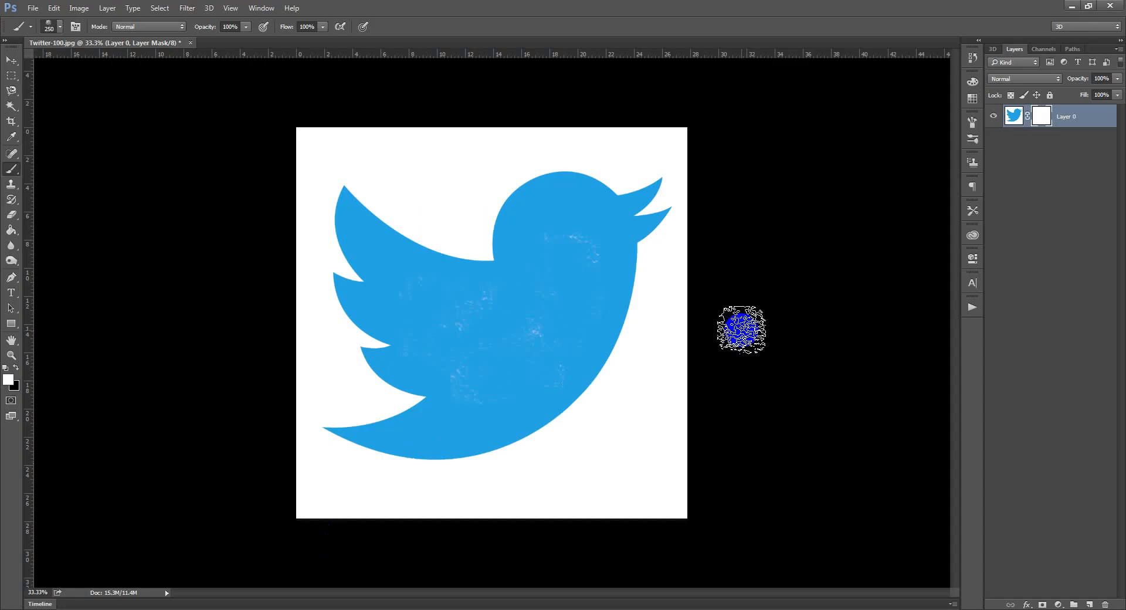
Switch to Photoshop, add a layer mask to the bird layer, and hide and restore the bird's body by painting the mask black and white.
{"action": "left_click", "coordinate": [10, 61]}
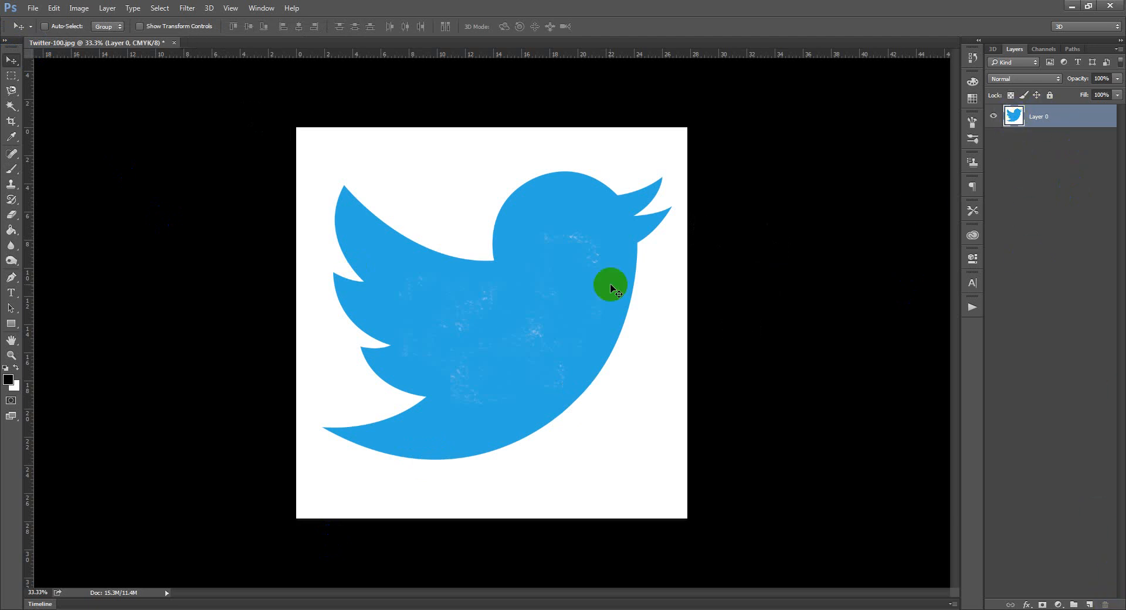
{"action": "left_click", "coordinate": [1043, 605]}
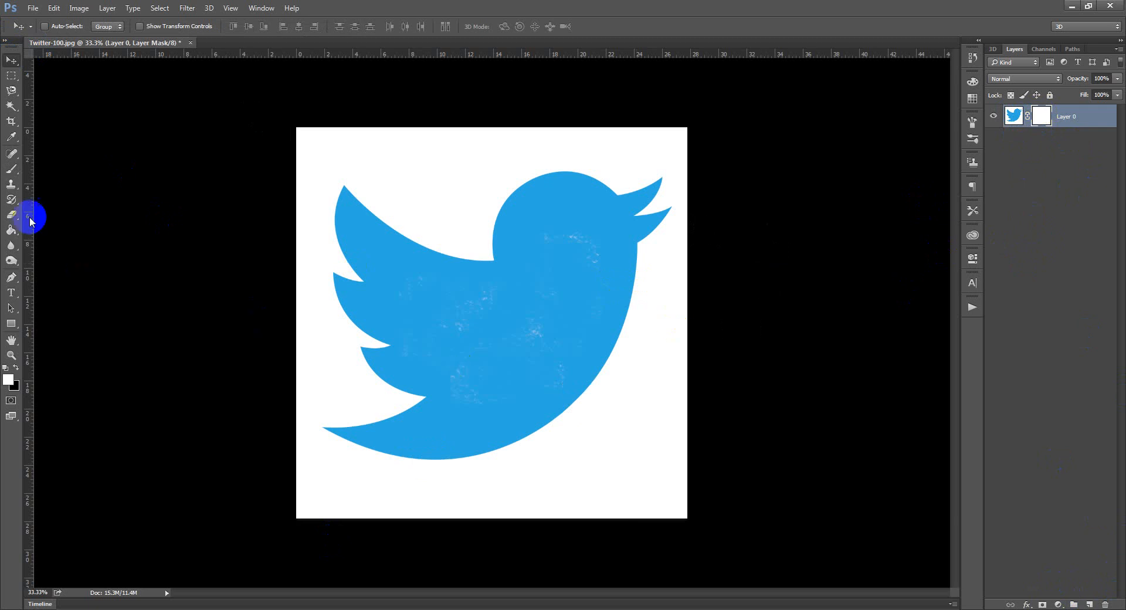
{"action": "left_click", "coordinate": [12, 169]}
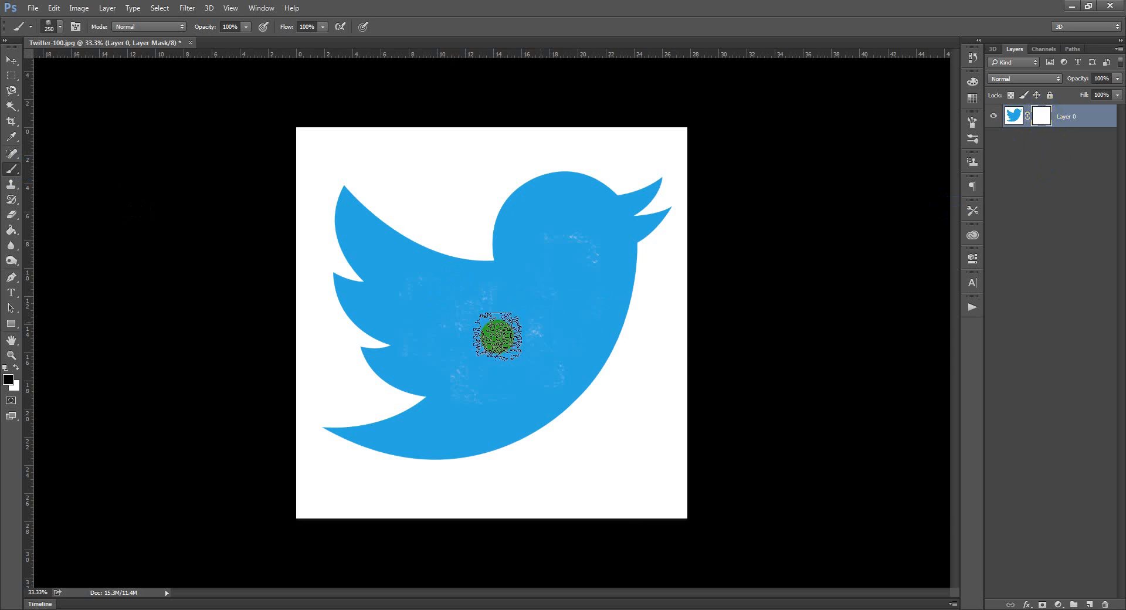
{"action": "mouse_move", "coordinate": [449, 349]}
{"action": "left_mouse_down"}
{"action": "mouse_move", "coordinate": [508, 322]}
{"action": "mouse_move", "coordinate": [475, 349]}
{"action": "mouse_move", "coordinate": [568, 299]}
{"action": "mouse_move", "coordinate": [551, 314]}
{"action": "mouse_move", "coordinate": [537, 270]}
{"action": "mouse_move", "coordinate": [556, 251]}
{"action": "mouse_move", "coordinate": [573, 272]}
{"action": "mouse_move", "coordinate": [510, 364]}
{"action": "mouse_move", "coordinate": [465, 363]}
{"action": "mouse_move", "coordinate": [482, 377]}
{"action": "mouse_move", "coordinate": [562, 266]}
{"action": "mouse_move", "coordinate": [573, 311]}
{"action": "mouse_move", "coordinate": [510, 379]}
{"action": "mouse_move", "coordinate": [435, 314]}
{"action": "mouse_move", "coordinate": [541, 307]}
{"action": "mouse_move", "coordinate": [548, 272]}
{"action": "mouse_move", "coordinate": [535, 327]}
{"action": "mouse_move", "coordinate": [568, 270]}
{"action": "mouse_move", "coordinate": [489, 363]}
{"action": "mouse_move", "coordinate": [466, 327]}
{"action": "mouse_move", "coordinate": [452, 333]}
{"action": "mouse_move", "coordinate": [525, 377]}
{"action": "mouse_move", "coordinate": [513, 353]}
{"action": "mouse_move", "coordinate": [532, 341]}
{"action": "left_mouse_up"}
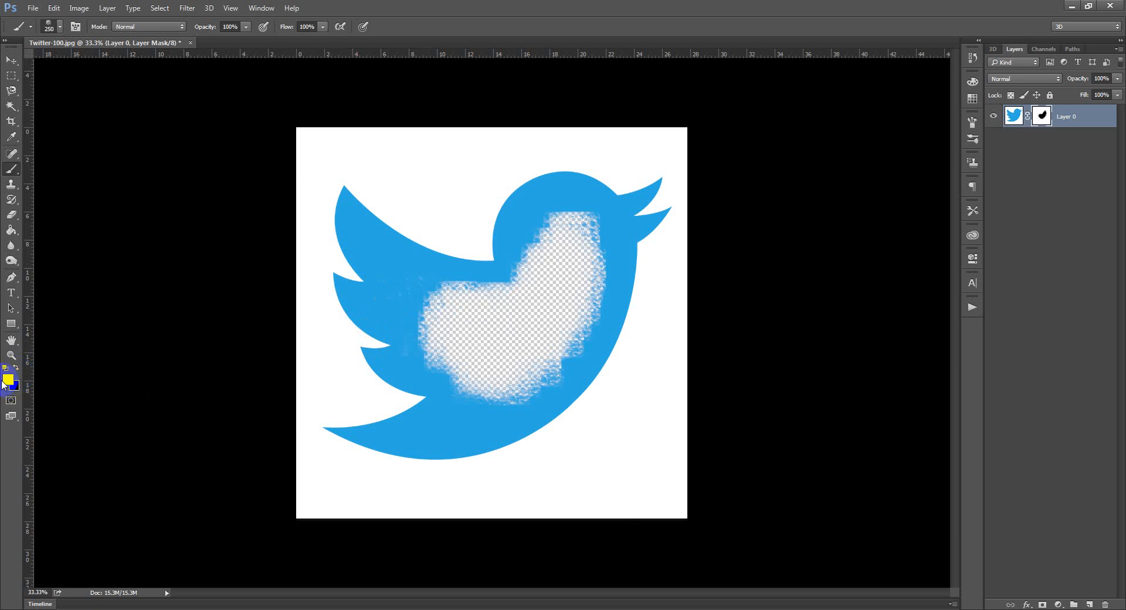
{"action": "mouse_move", "coordinate": [560, 388]}
{"action": "left_mouse_down"}
{"action": "mouse_move", "coordinate": [488, 414]}
{"action": "mouse_move", "coordinate": [529, 375]}
{"action": "mouse_move", "coordinate": [486, 402]}
{"action": "mouse_move", "coordinate": [563, 359]}
{"action": "mouse_move", "coordinate": [598, 232]}
{"action": "mouse_move", "coordinate": [597, 252]}
{"action": "mouse_move", "coordinate": [563, 210]}
{"action": "mouse_move", "coordinate": [553, 237]}
{"action": "mouse_move", "coordinate": [499, 277]}
{"action": "mouse_move", "coordinate": [420, 305]}
{"action": "mouse_move", "coordinate": [445, 291]}
{"action": "mouse_move", "coordinate": [441, 360]}
{"action": "mouse_move", "coordinate": [431, 319]}
{"action": "mouse_move", "coordinate": [448, 389]}
{"action": "mouse_move", "coordinate": [461, 308]}
{"action": "mouse_move", "coordinate": [572, 256]}
{"action": "mouse_move", "coordinate": [454, 343]}
{"action": "mouse_move", "coordinate": [492, 344]}
{"action": "mouse_move", "coordinate": [533, 285]}
{"action": "mouse_move", "coordinate": [586, 288]}
{"action": "mouse_move", "coordinate": [540, 369]}
{"action": "mouse_move", "coordinate": [495, 346]}
{"action": "mouse_move", "coordinate": [487, 367]}
{"action": "mouse_move", "coordinate": [464, 332]}
{"action": "mouse_move", "coordinate": [484, 340]}
{"action": "mouse_move", "coordinate": [446, 336]}
{"action": "mouse_move", "coordinate": [533, 323]}
{"action": "mouse_move", "coordinate": [507, 292]}
{"action": "mouse_move", "coordinate": [577, 215]}
{"action": "mouse_move", "coordinate": [596, 292]}
{"action": "mouse_move", "coordinate": [516, 338]}
{"action": "mouse_move", "coordinate": [549, 323]}
{"action": "mouse_move", "coordinate": [547, 254]}
{"action": "mouse_move", "coordinate": [559, 239]}
{"action": "mouse_move", "coordinate": [560, 258]}
{"action": "mouse_move", "coordinate": [567, 240]}
{"action": "mouse_move", "coordinate": [597, 285]}
{"action": "mouse_move", "coordinate": [573, 298]}
{"action": "mouse_move", "coordinate": [552, 291]}
{"action": "mouse_move", "coordinate": [558, 225]}
{"action": "mouse_move", "coordinate": [547, 309]}
{"action": "left_mouse_up"}
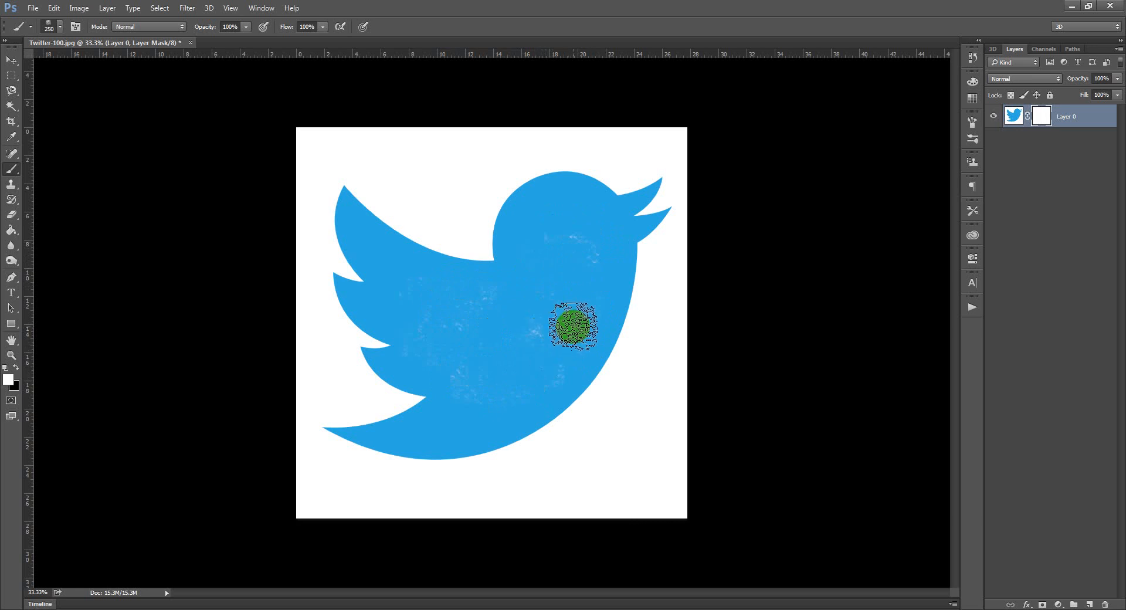
Erase part of the bird's body directly on the layer image with a size 400 Eraser, and undo the erasing.
{"action": "left_click", "coordinate": [1007, 120]}
{"action": "left_click", "coordinate": [5, 216]}
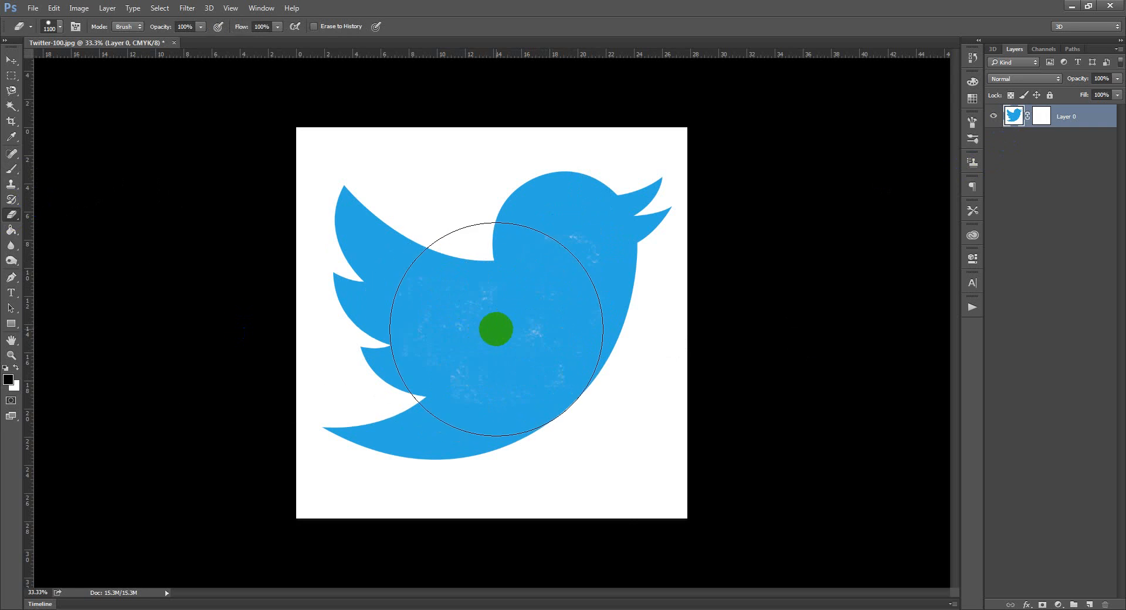
{"action": "key", "text": "bracketleft"}
{"action": "key", "text": "bracketleft"}
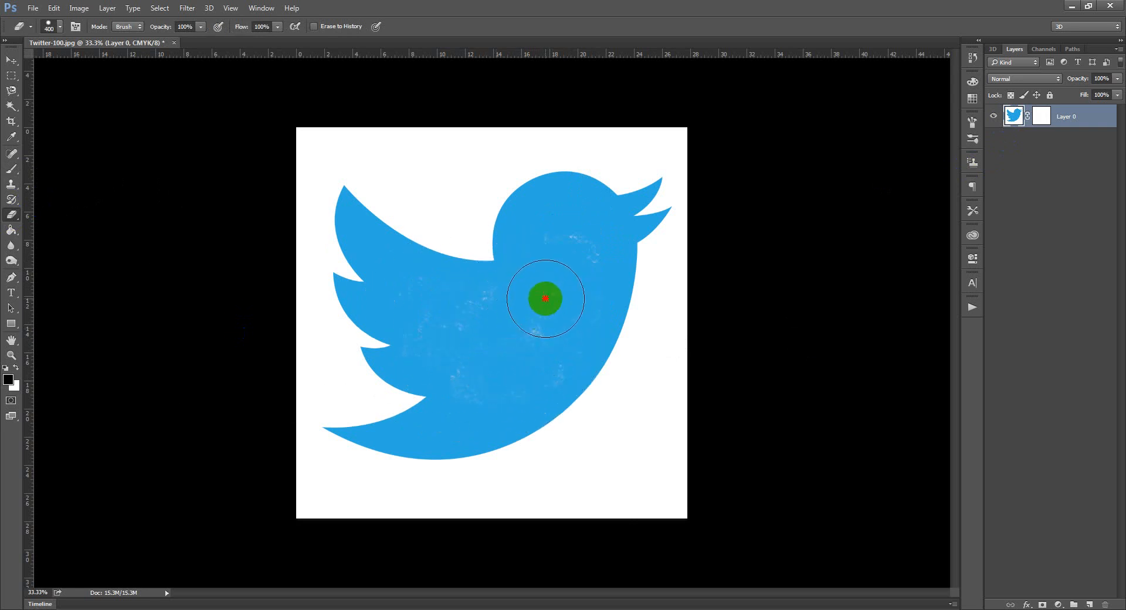
{"action": "mouse_move", "coordinate": [543, 297]}
{"action": "left_mouse_down"}
{"action": "mouse_move", "coordinate": [469, 372]}
{"action": "mouse_move", "coordinate": [513, 336]}
{"action": "mouse_move", "coordinate": [548, 334]}
{"action": "left_mouse_up"}
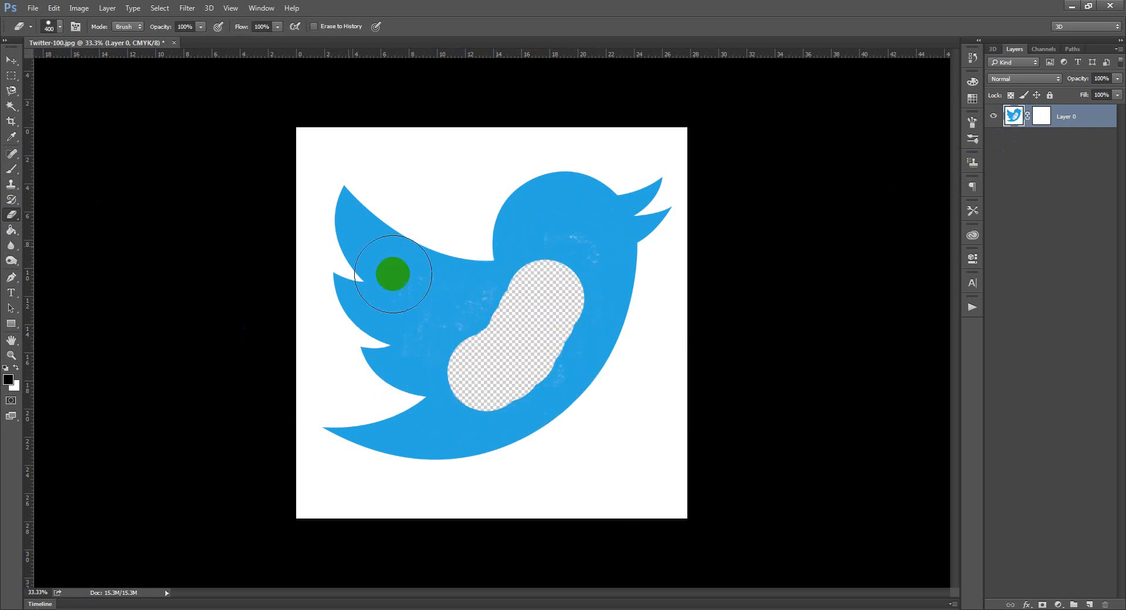
{"action": "left_click", "coordinate": [12, 61]}
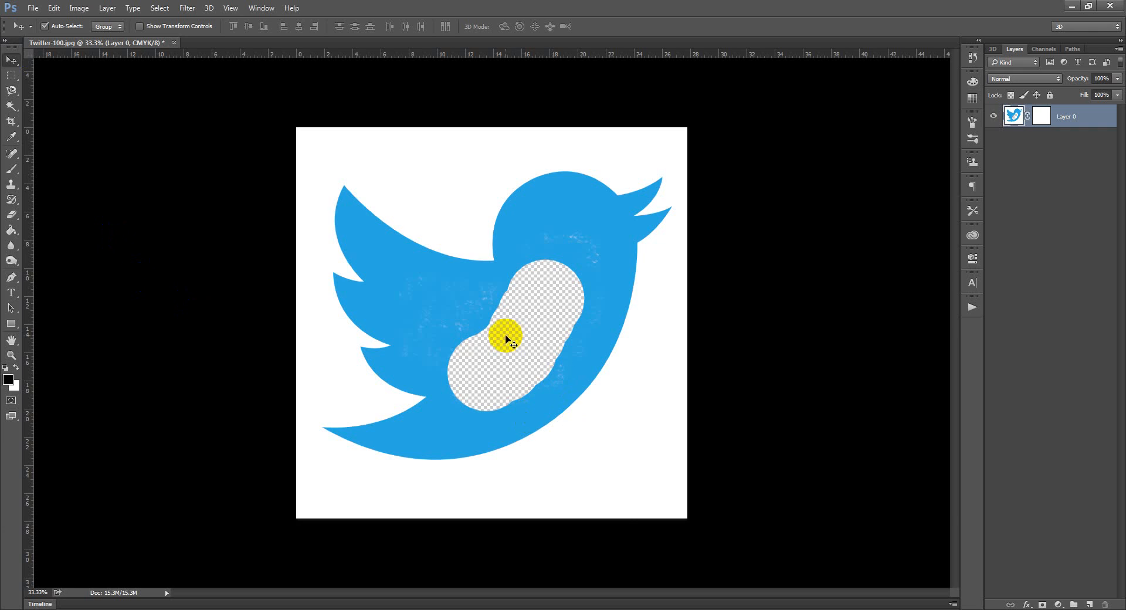
{"action": "key", "text": "ctrl+z"}
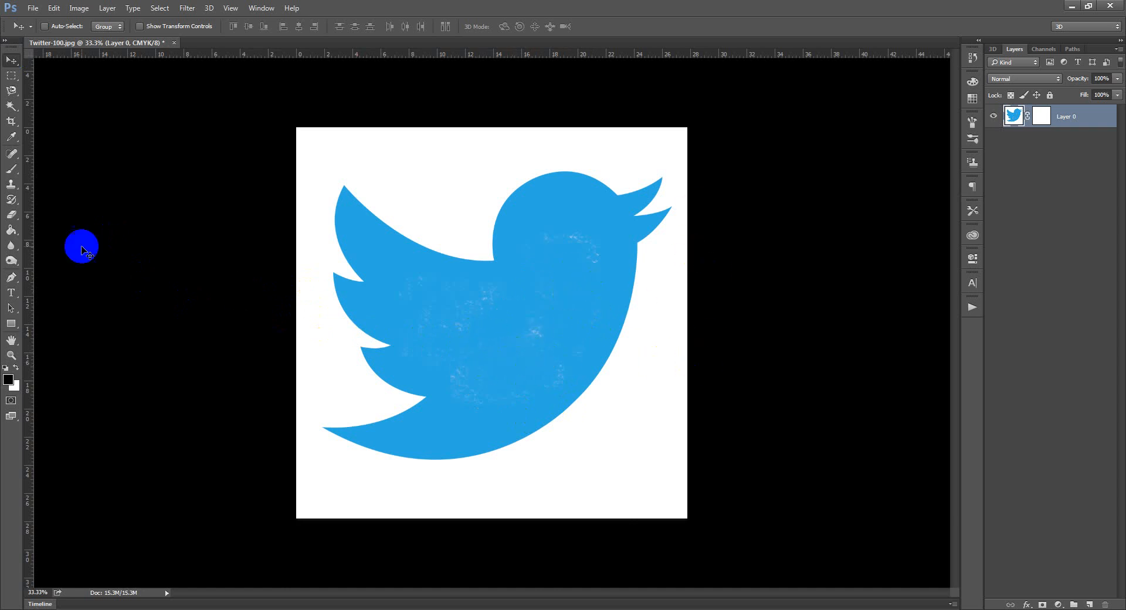
Erase a diagonal strip across the bird's body on the layer image, and step back to before the erasing with the layer mask active.
{"action": "left_click", "coordinate": [11, 215]}
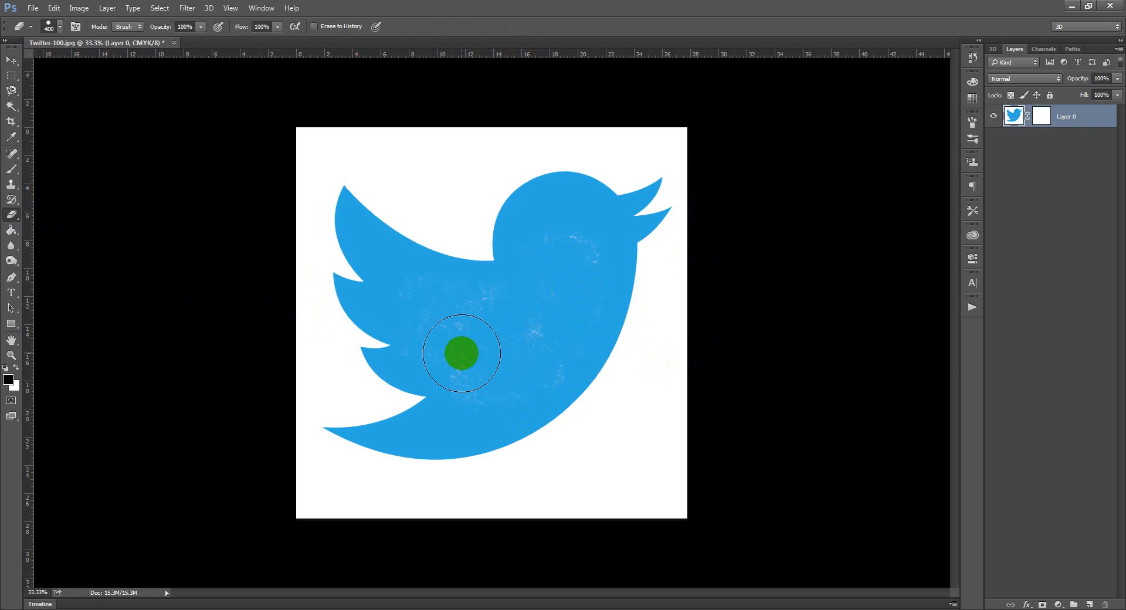
{"action": "left_click", "coordinate": [461, 353]}
{"action": "left_click_drag", "start_coordinate": [488, 343], "coordinate": [554, 304]}
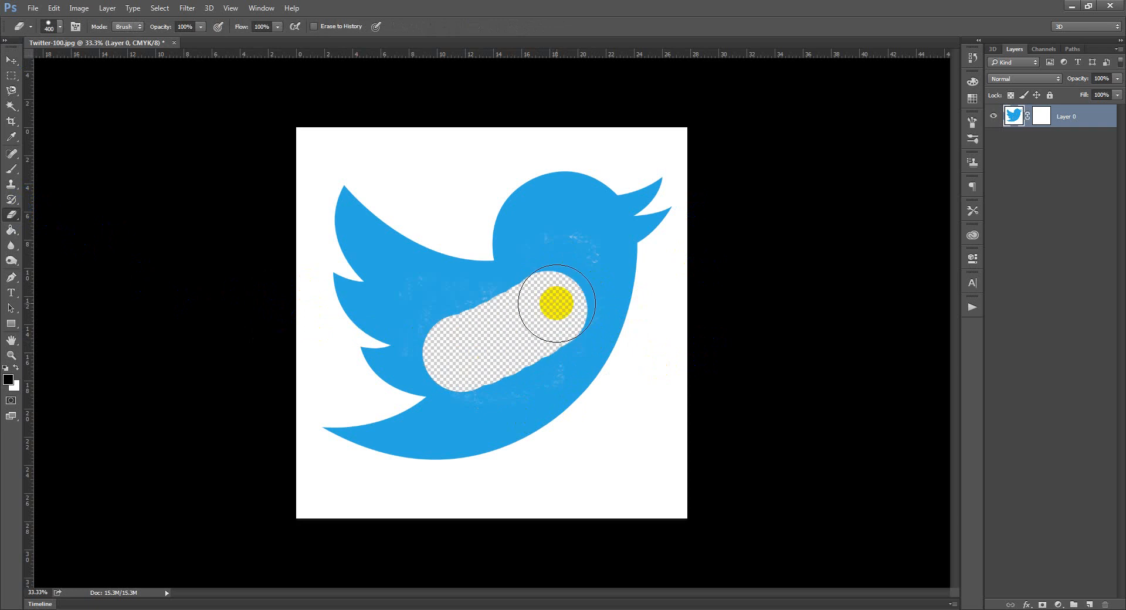
{"action": "left_click", "coordinate": [11, 60]}
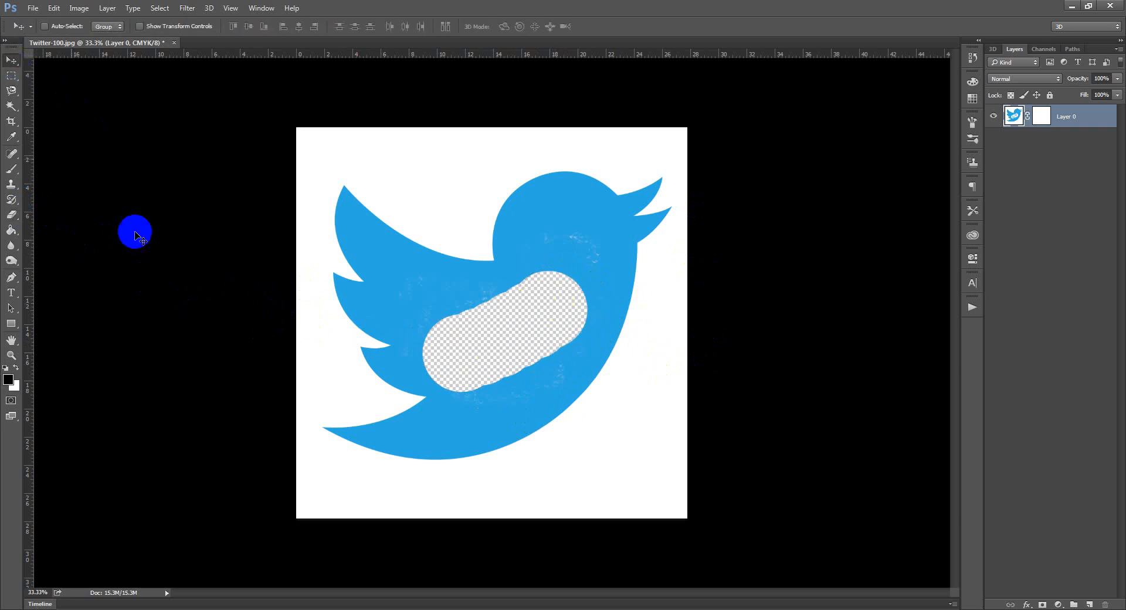
{"action": "left_click", "coordinate": [532, 384]}
{"action": "key", "text": "ctrl+alt+z"}
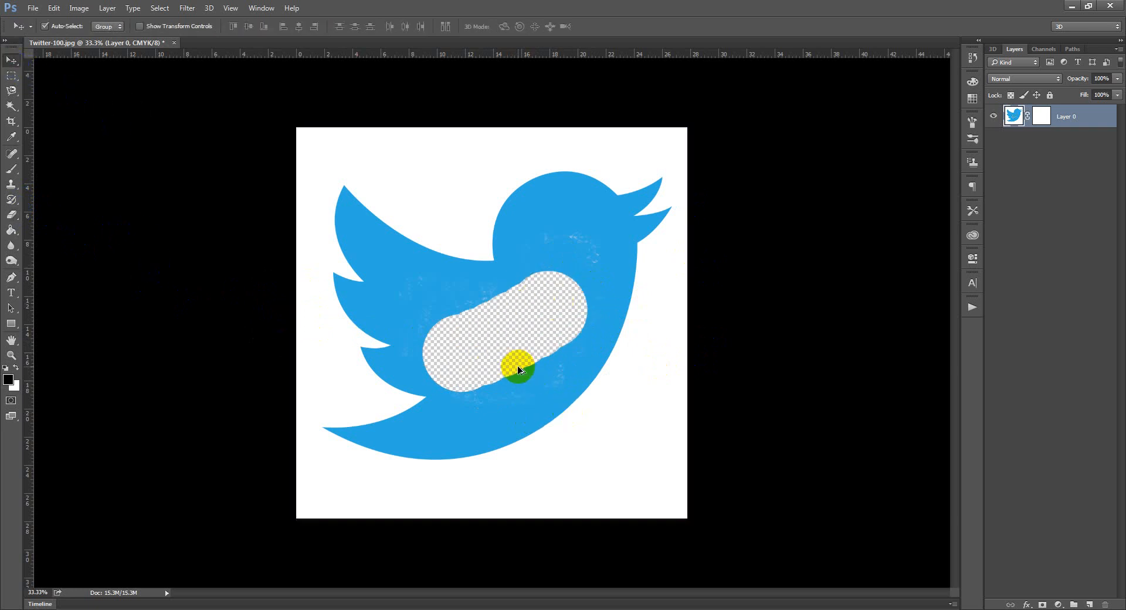
{"action": "key", "text": "ctrl+alt+z"}
{"action": "key", "text": "ctrl+alt+z"}
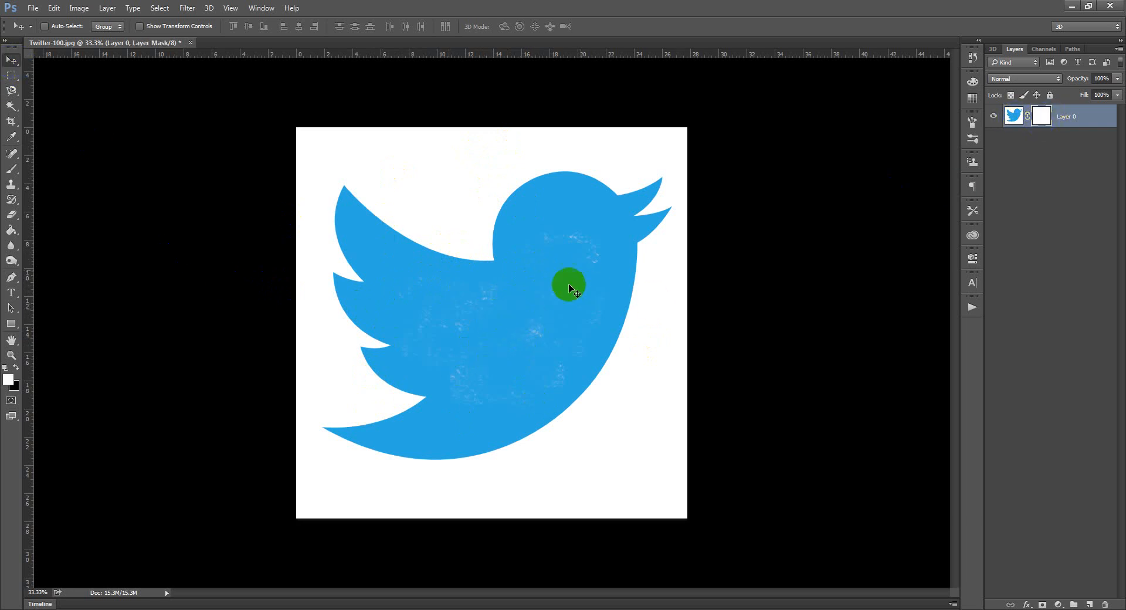
Paint over the bird's body on the layer mask using the Brush tool with black as the foreground colour.
{"action": "left_click", "coordinate": [12, 171]}
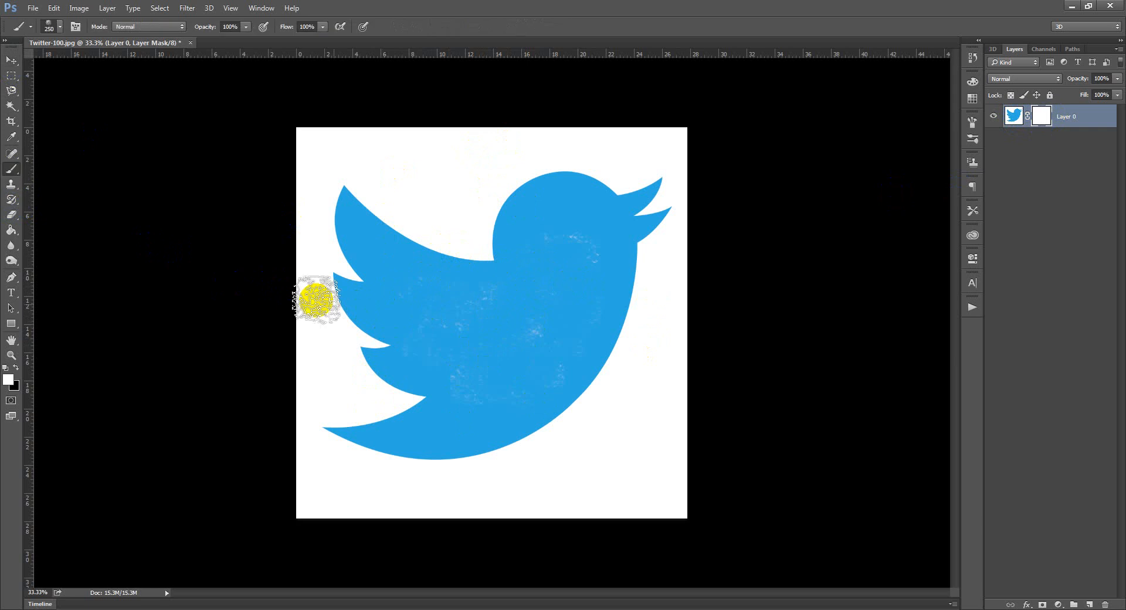
{"action": "left_click", "coordinate": [16, 367]}
{"action": "mouse_move", "coordinate": [477, 339]}
{"action": "left_mouse_down"}
{"action": "mouse_move", "coordinate": [492, 372]}
{"action": "mouse_move", "coordinate": [559, 285]}
{"action": "mouse_move", "coordinate": [565, 233]}
{"action": "mouse_move", "coordinate": [577, 273]}
{"action": "mouse_move", "coordinate": [530, 361]}
{"action": "mouse_move", "coordinate": [507, 377]}
{"action": "mouse_move", "coordinate": [563, 286]}
{"action": "mouse_move", "coordinate": [564, 241]}
{"action": "mouse_move", "coordinate": [543, 332]}
{"action": "mouse_move", "coordinate": [521, 356]}
{"action": "mouse_move", "coordinate": [561, 269]}
{"action": "mouse_move", "coordinate": [501, 346]}
{"action": "mouse_move", "coordinate": [437, 327]}
{"action": "mouse_move", "coordinate": [499, 320]}
{"action": "mouse_move", "coordinate": [417, 309]}
{"action": "mouse_move", "coordinate": [459, 371]}
{"action": "mouse_move", "coordinate": [436, 352]}
{"action": "mouse_move", "coordinate": [468, 361]}
{"action": "mouse_move", "coordinate": [495, 396]}
{"action": "mouse_move", "coordinate": [491, 372]}
{"action": "mouse_move", "coordinate": [541, 313]}
{"action": "mouse_move", "coordinate": [534, 341]}
{"action": "mouse_move", "coordinate": [433, 300]}
{"action": "mouse_move", "coordinate": [500, 315]}
{"action": "mouse_move", "coordinate": [563, 305]}
{"action": "mouse_move", "coordinate": [540, 350]}
{"action": "mouse_move", "coordinate": [557, 298]}
{"action": "mouse_move", "coordinate": [548, 275]}
{"action": "mouse_move", "coordinate": [541, 267]}
{"action": "mouse_move", "coordinate": [512, 325]}
{"action": "mouse_move", "coordinate": [452, 365]}
{"action": "mouse_move", "coordinate": [471, 323]}
{"action": "left_mouse_up"}
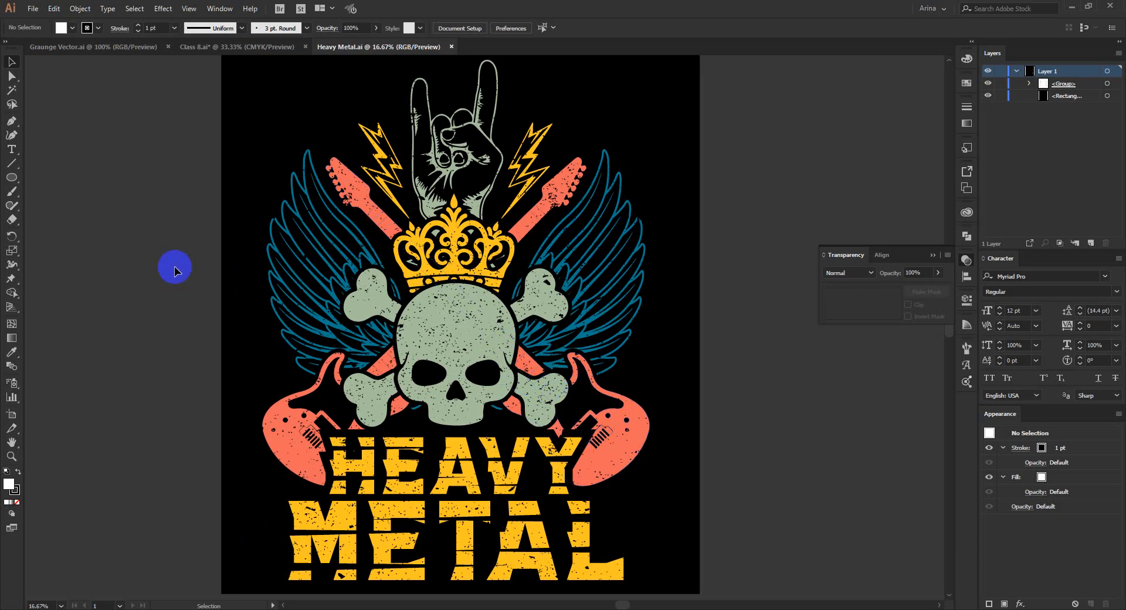
Switch to Heavy Metal.ai in Illustrator and examine the grunge texture and cracks on the lettering and skull artwork up close.
{"action": "scroll", "coordinate": [174, 270], "scroll_direction": "down", "scroll_amount": 2}
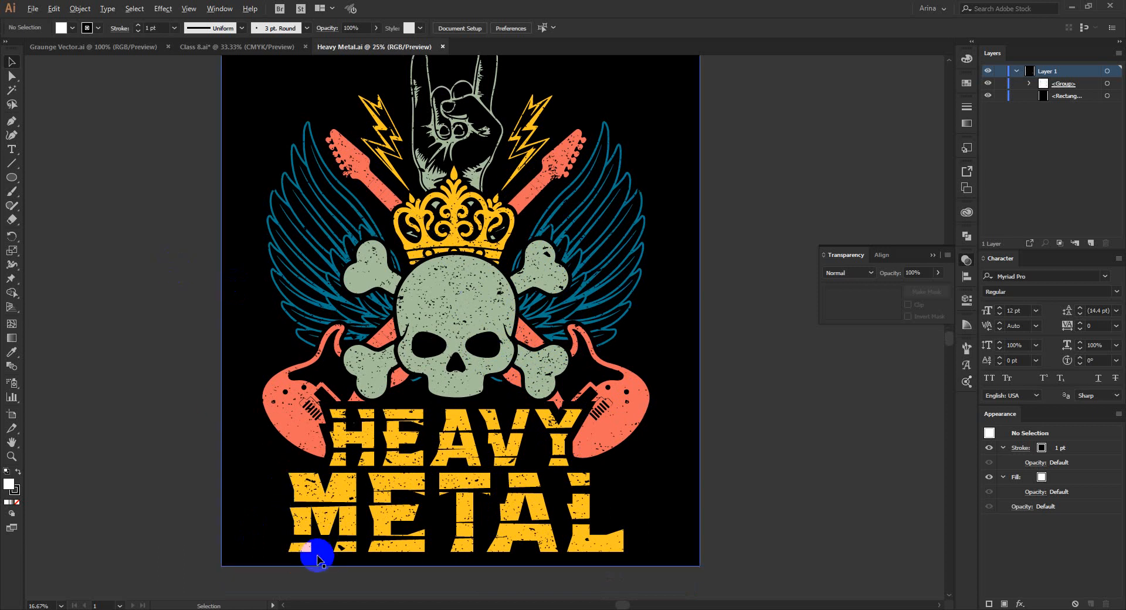
{"action": "scroll", "coordinate": [179, 422], "scroll_direction": "up", "scroll_amount": 3}
{"action": "scroll", "coordinate": [252, 396], "scroll_direction": "down", "scroll_amount": 3}
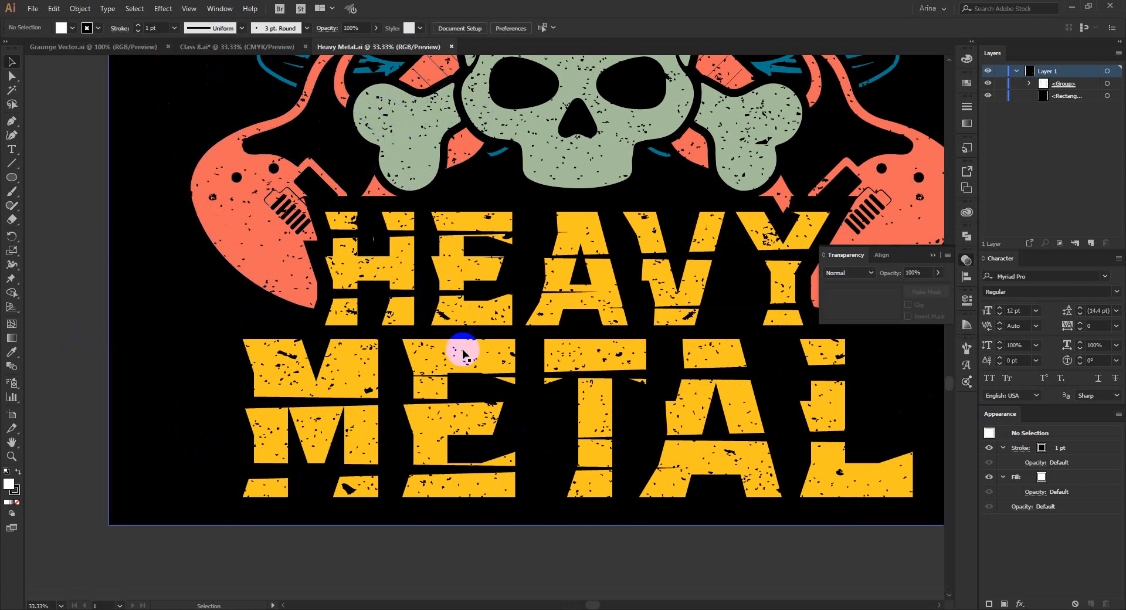
{"action": "scroll", "coordinate": [360, 415], "scroll_direction": "down", "scroll_amount": 1}
{"action": "scroll", "coordinate": [359, 415], "scroll_direction": "up", "scroll_amount": 3}
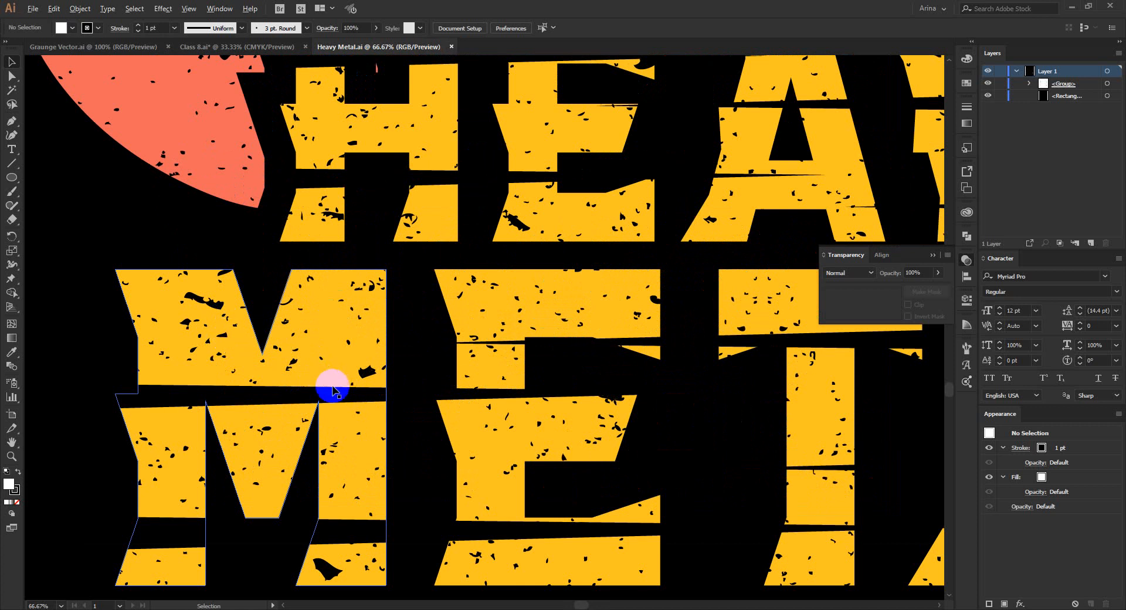
{"action": "scroll", "coordinate": [332, 389], "scroll_direction": "down", "scroll_amount": 2}
{"action": "scroll", "coordinate": [327, 381], "scroll_direction": "down", "scroll_amount": 2}
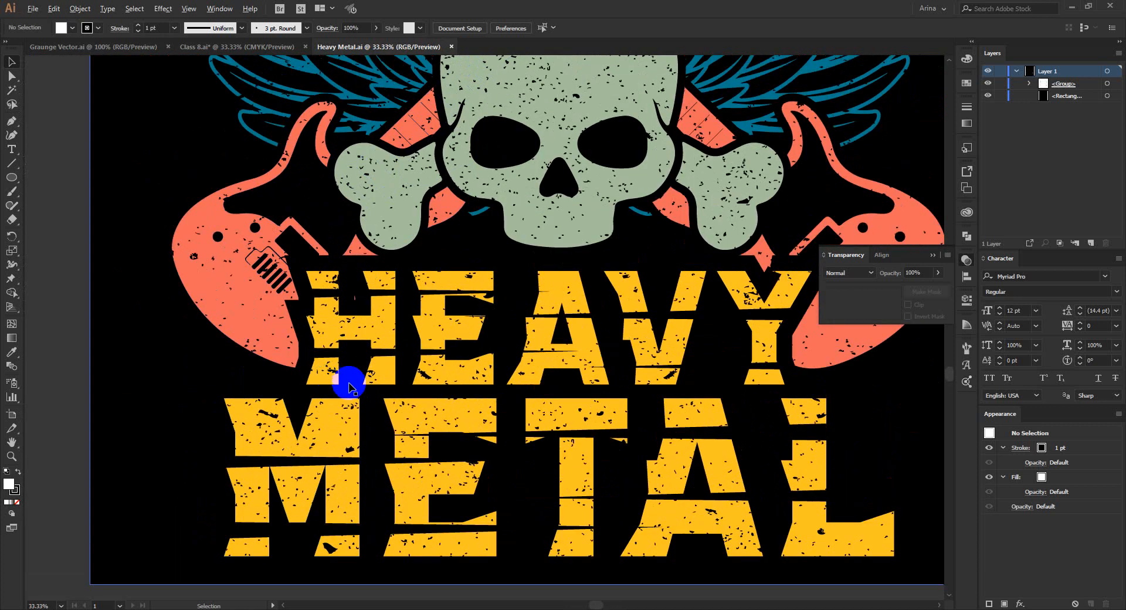
{"action": "scroll", "coordinate": [313, 381], "scroll_direction": "up", "scroll_amount": 3}
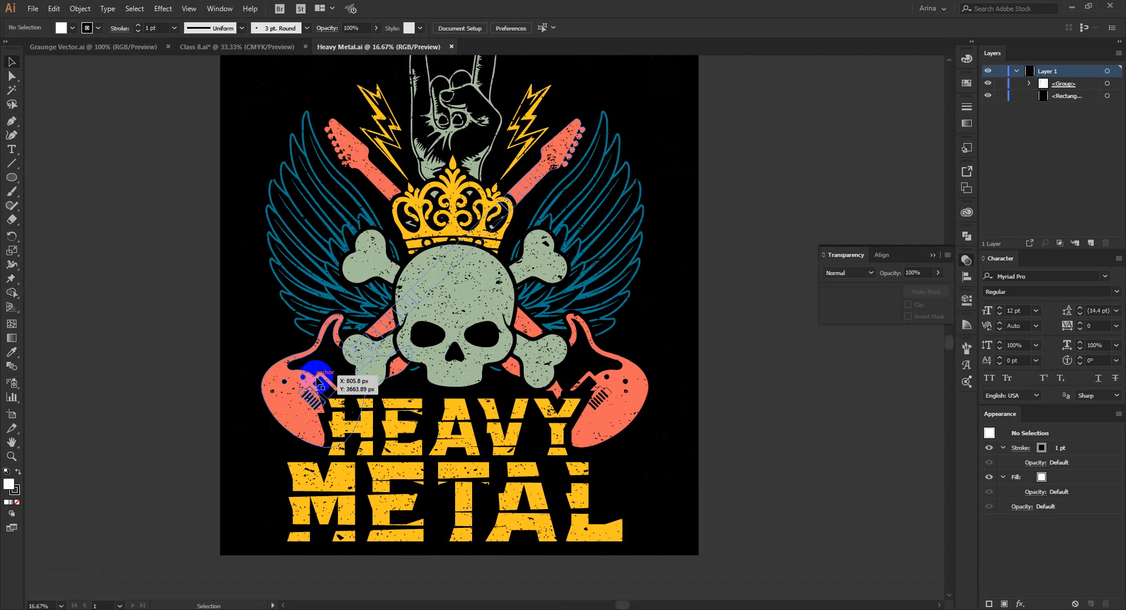
{"action": "scroll", "coordinate": [464, 399], "scroll_direction": "down", "scroll_amount": 1}
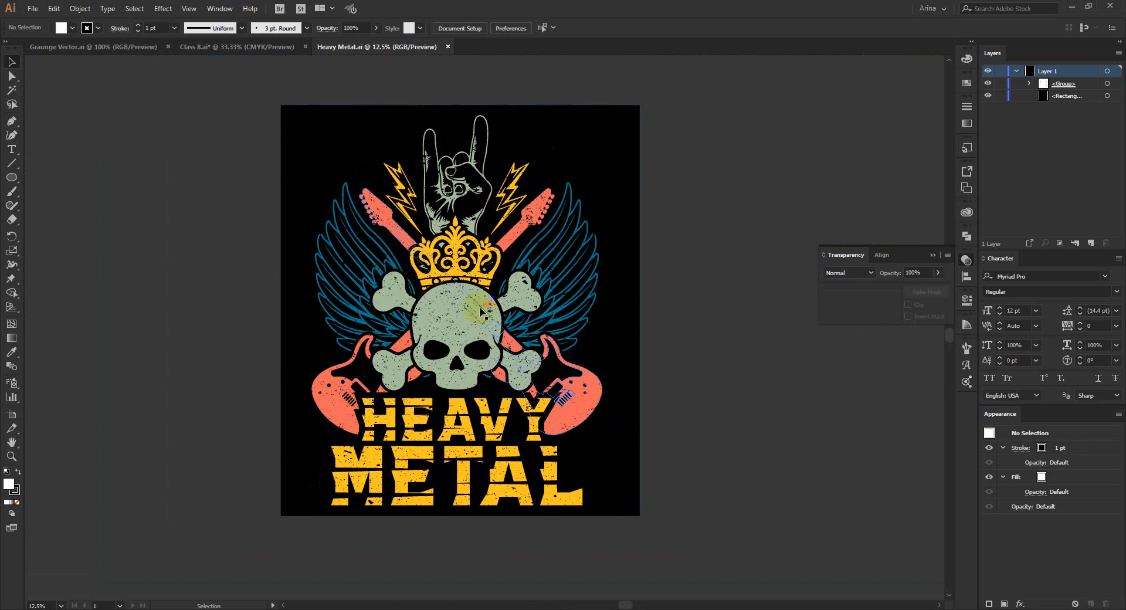
Ungroup the artwork and move the speckled grunge texture off the design to the right of the artboard.
{"action": "left_click", "coordinate": [463, 332]}
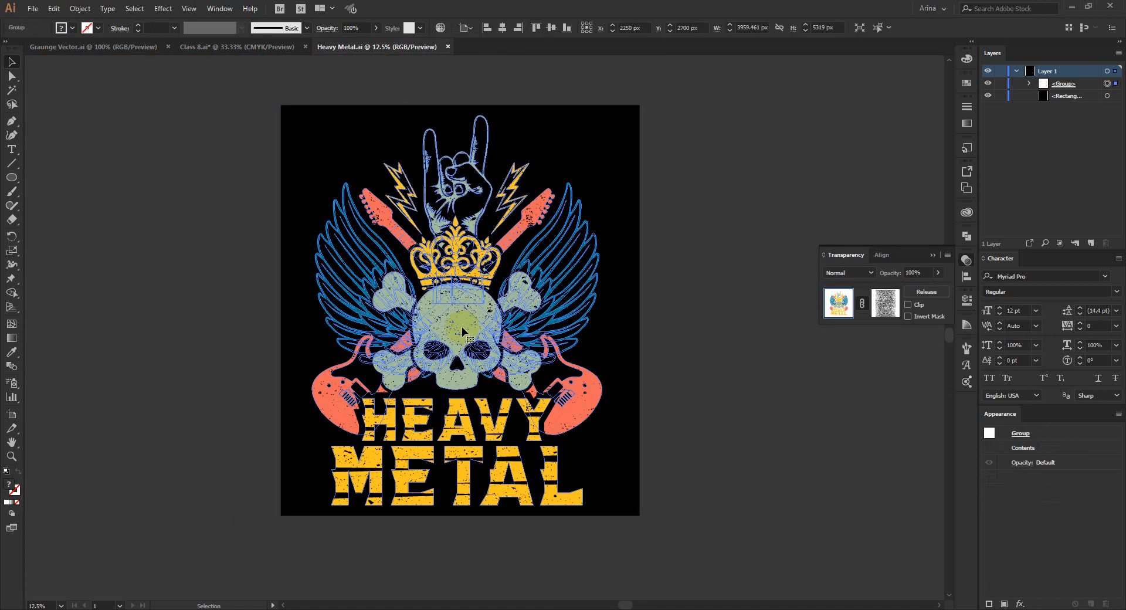
{"action": "right_click", "coordinate": [463, 331]}
{"action": "left_click", "coordinate": [496, 428]}
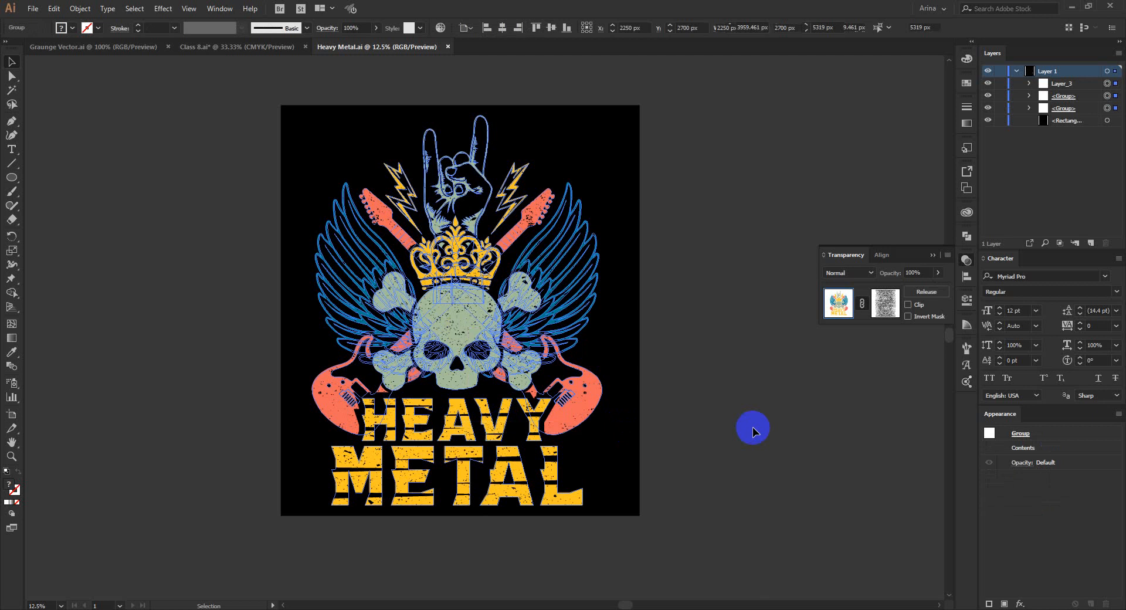
{"action": "left_click", "coordinate": [753, 428]}
{"action": "left_click", "coordinate": [591, 457]}
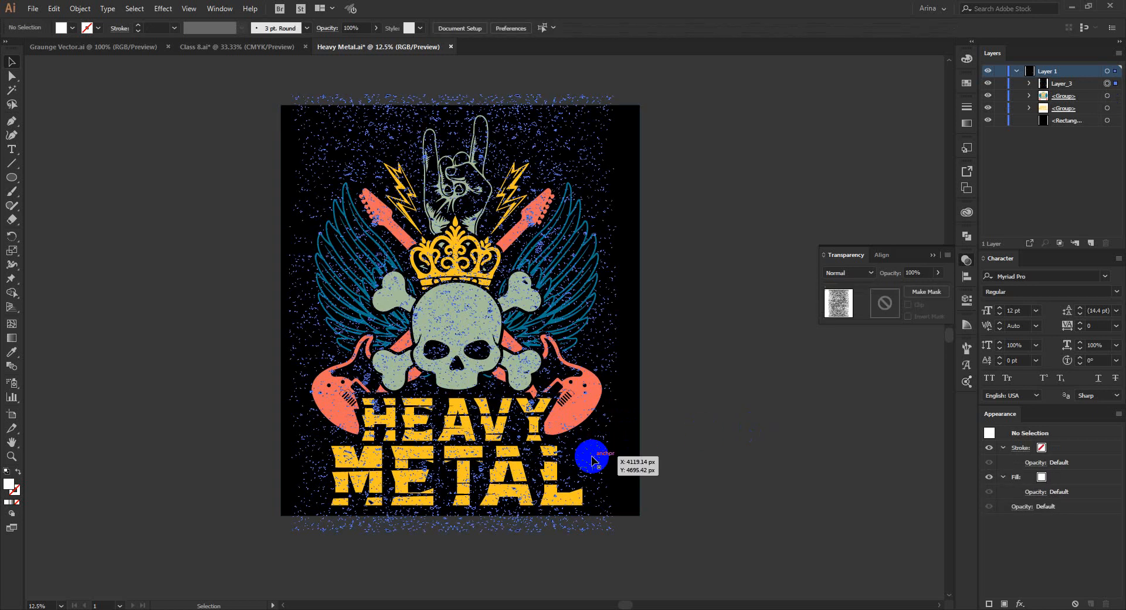
{"action": "left_click_drag", "start_coordinate": [591, 461], "coordinate": [884, 461]}
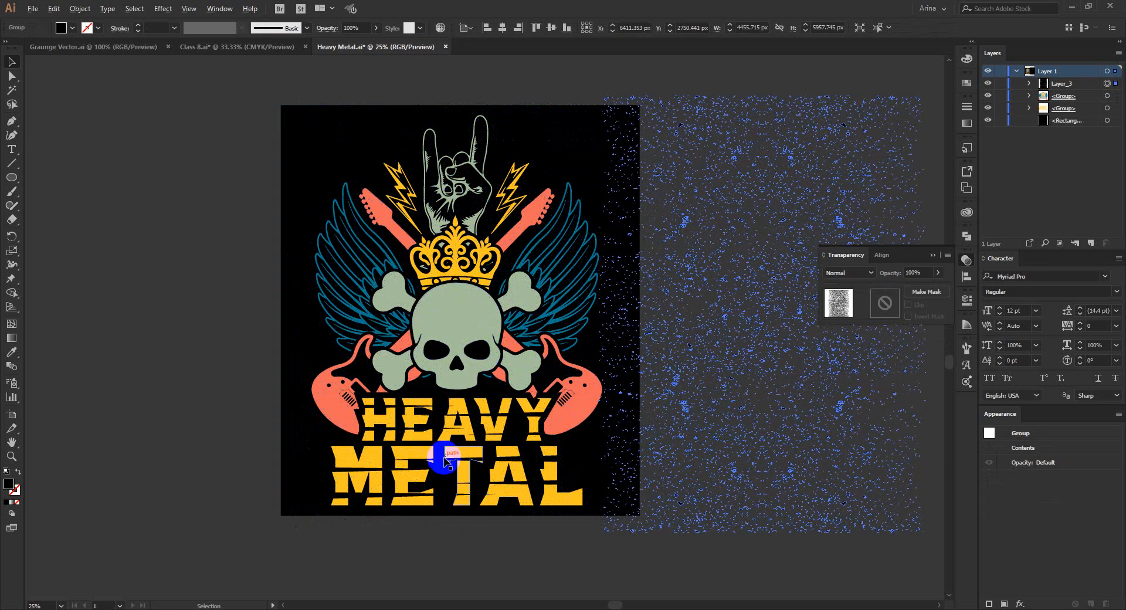
Select the HEAVY METAL lettering group and open its opacity mask for editing.
{"action": "scroll", "coordinate": [440, 455], "scroll_direction": "up", "scroll_amount": 3}
{"action": "scroll", "coordinate": [256, 334], "scroll_direction": "down", "scroll_amount": 2}
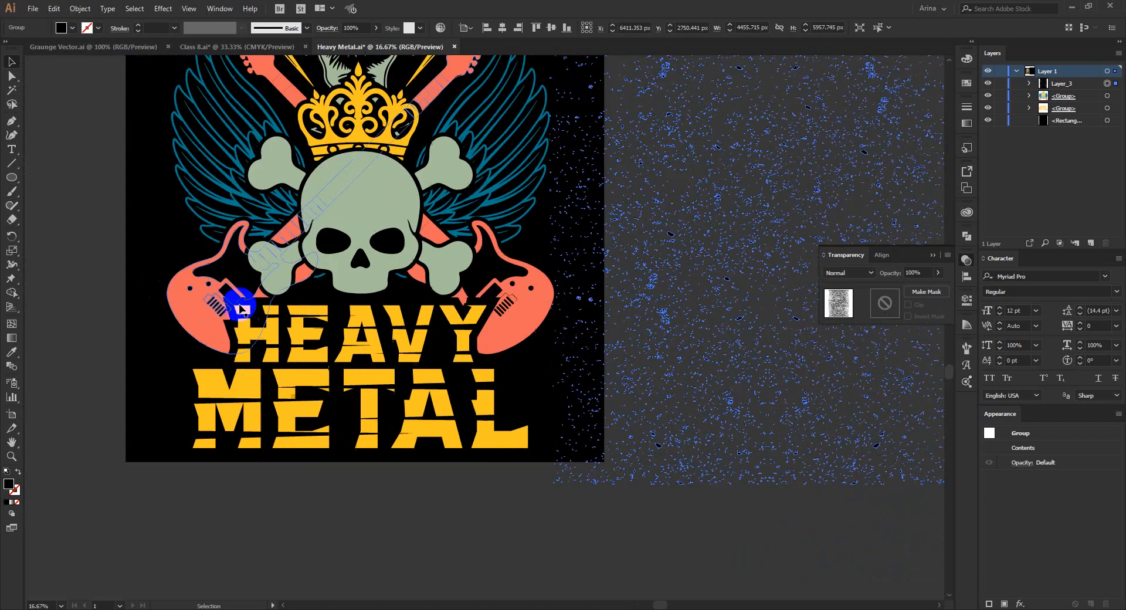
{"action": "left_click", "coordinate": [269, 347]}
{"action": "left_click", "coordinate": [341, 450]}
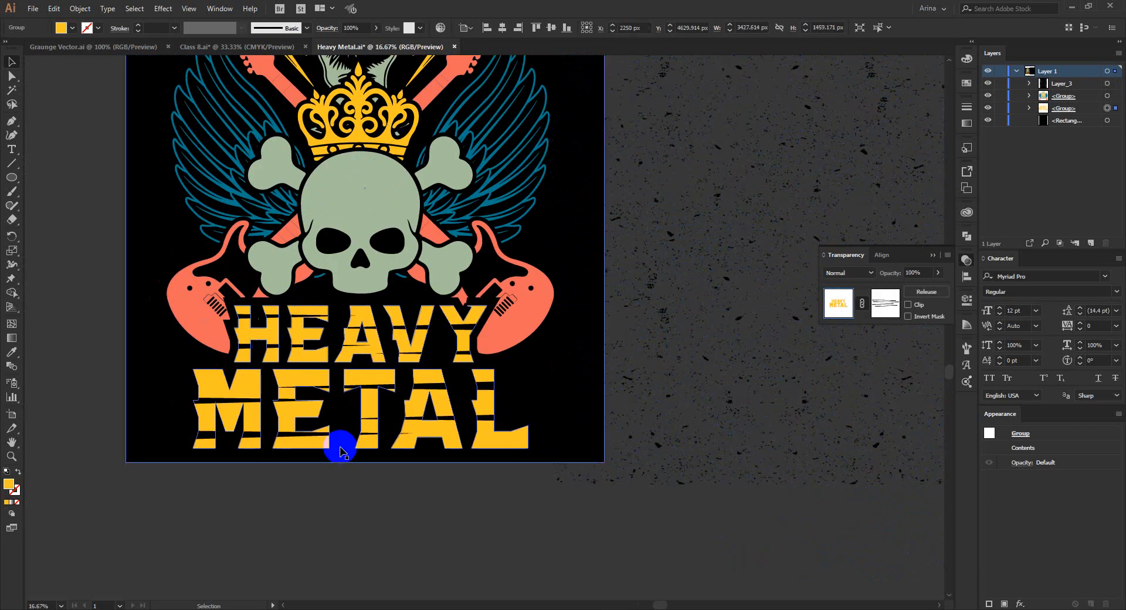
{"action": "left_click", "coordinate": [326, 387]}
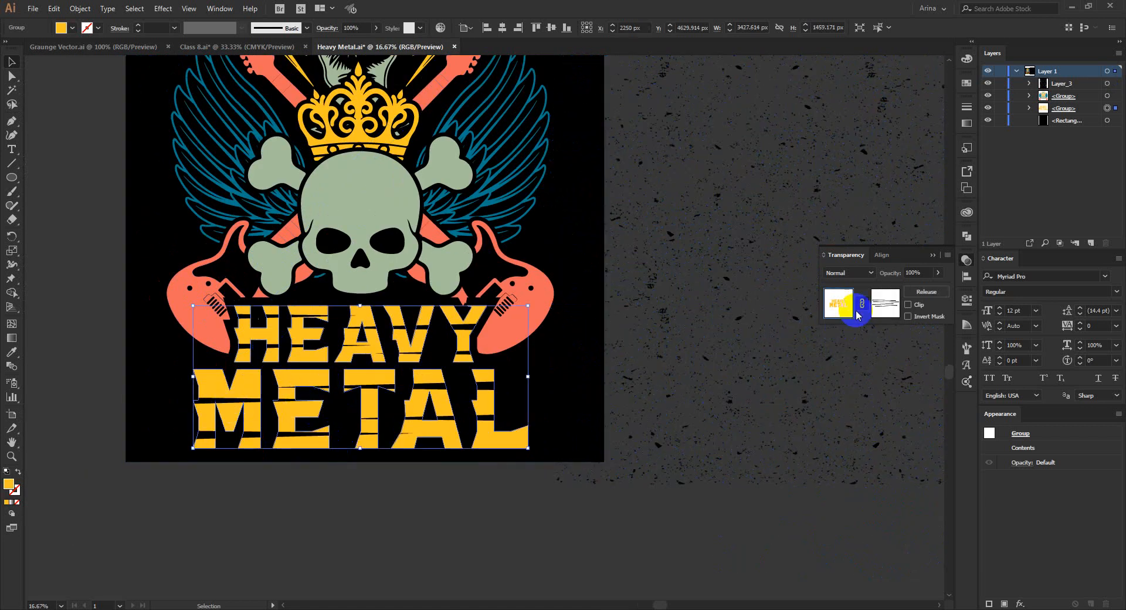
{"action": "left_click", "coordinate": [877, 305]}
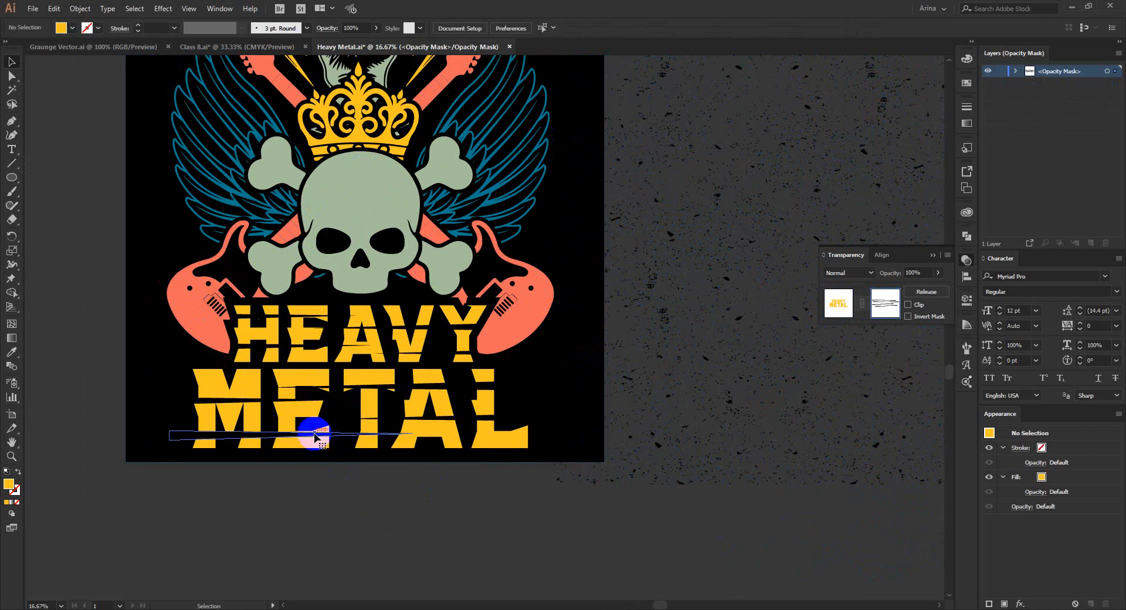
Delete the crack shapes from the HEAVY METAL lettering's opacity mask, leaving the mask empty.
{"action": "left_click", "coordinate": [317, 437]}
{"action": "left_click_drag", "start_coordinate": [317, 437], "coordinate": [336, 347]}
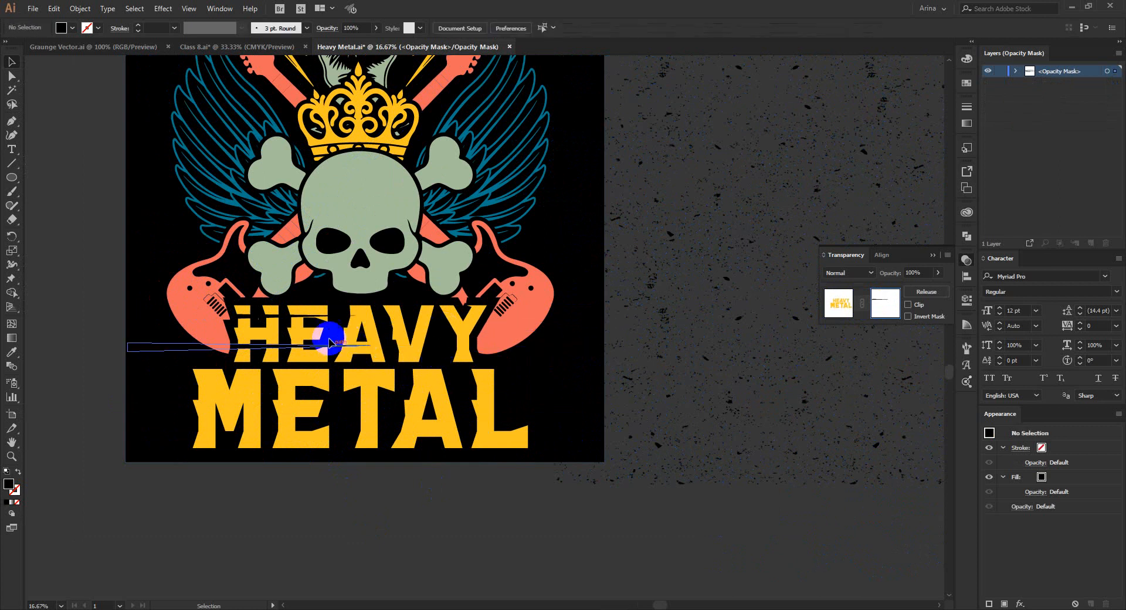
{"action": "left_click", "coordinate": [329, 342]}
{"action": "key", "text": "Delete"}
{"action": "left_click", "coordinate": [284, 317]}
{"action": "key", "text": "Delete"}
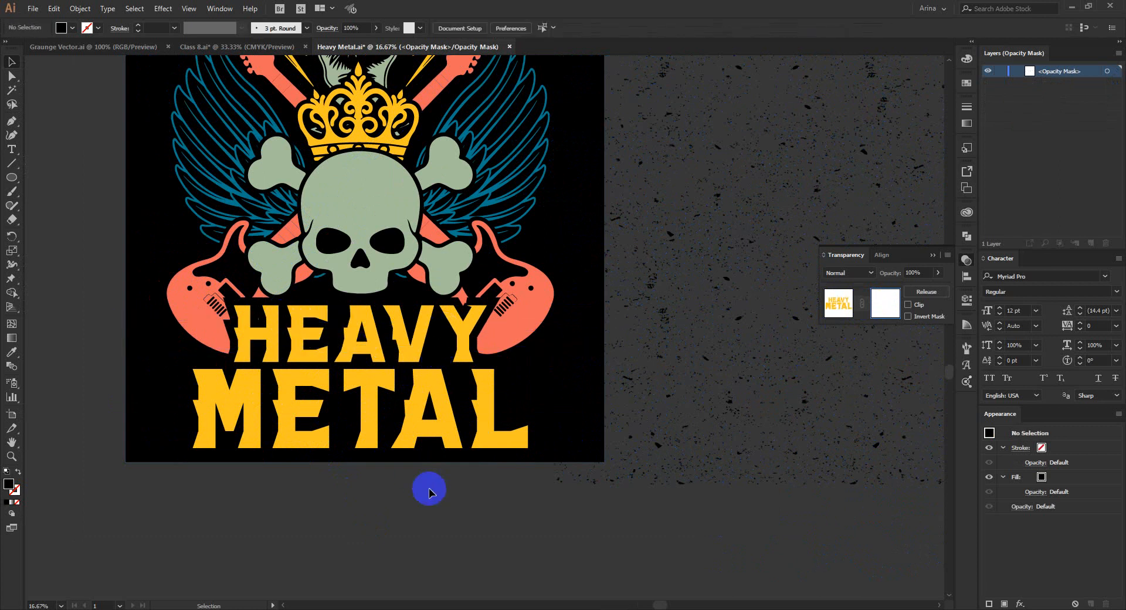
{"action": "scroll", "coordinate": [723, 433], "scroll_direction": "up", "scroll_amount": 2}
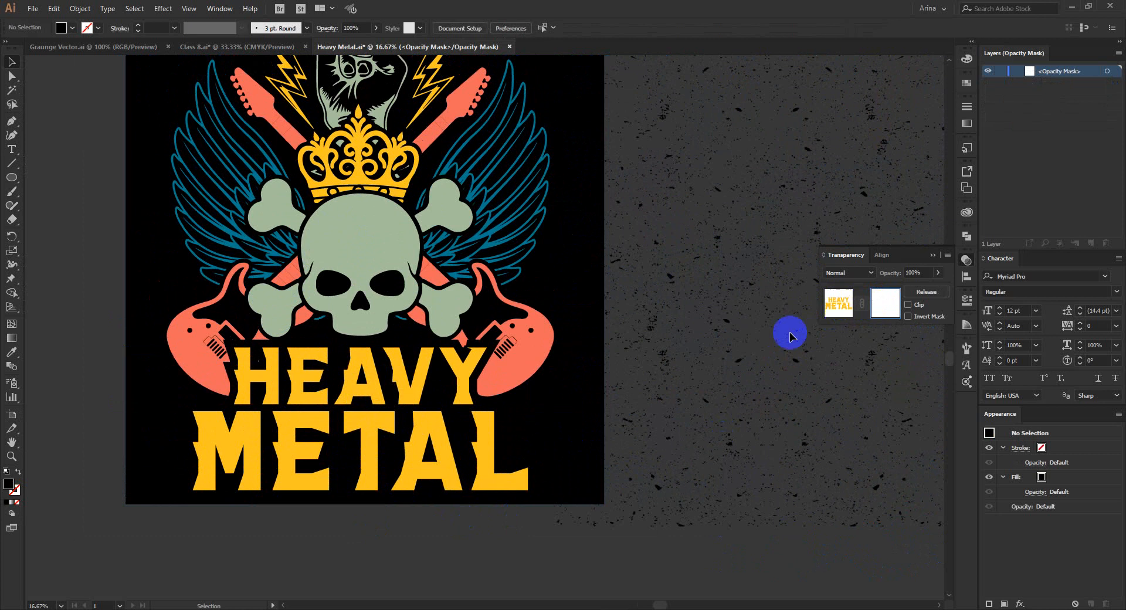
Leave the HEAVY METAL lettering's opacity mask, clear the selection and return to the full artwork.
{"action": "left_click", "coordinate": [839, 305]}
{"action": "left_click", "coordinate": [515, 524]}
{"action": "scroll", "coordinate": [515, 523], "scroll_direction": "down", "scroll_amount": 1}
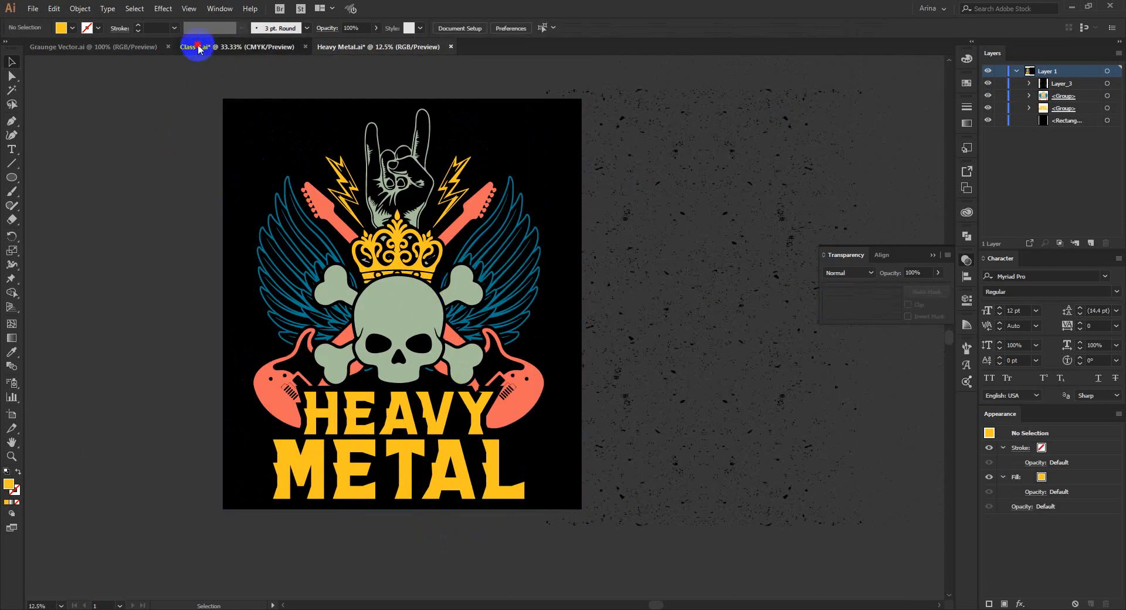
Switch to Class 8.ai and select the blue bird shape on the artboard.
{"action": "left_click", "coordinate": [197, 46]}
{"action": "scroll", "coordinate": [390, 320], "scroll_direction": "up", "scroll_amount": 2}
{"action": "left_click", "coordinate": [392, 323]}
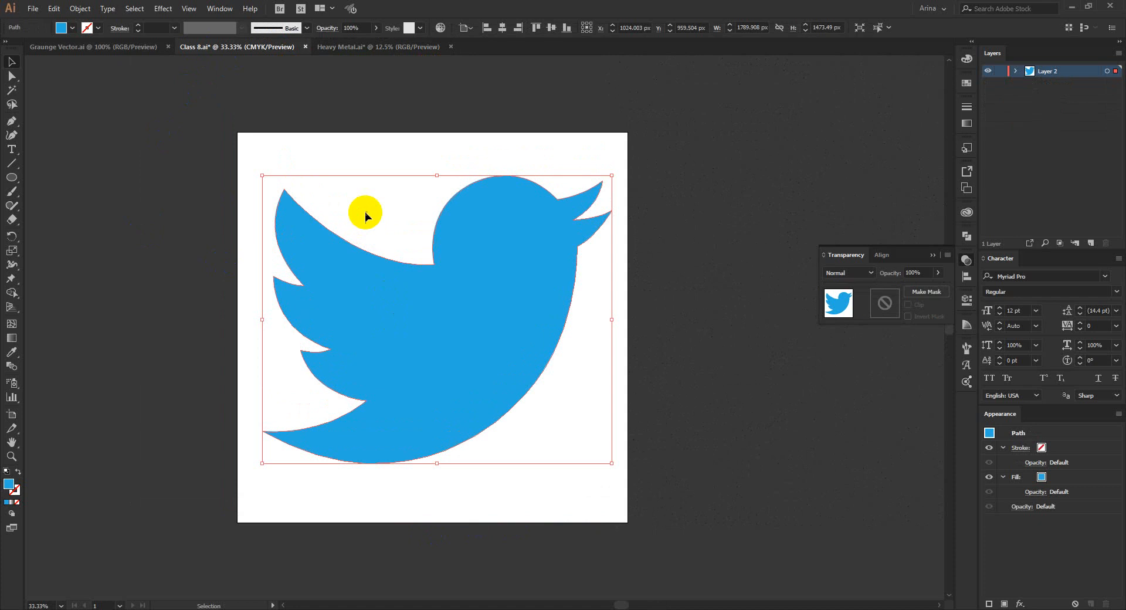
{"action": "scroll", "coordinate": [369, 261], "scroll_direction": "up", "scroll_amount": 1}
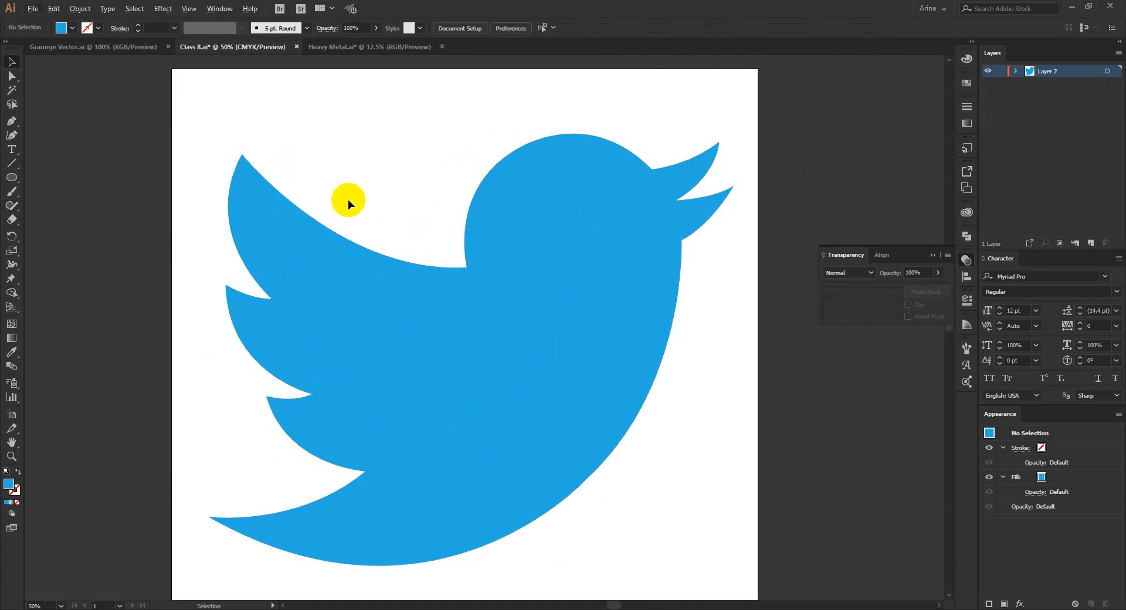
{"action": "scroll", "coordinate": [347, 199], "scroll_direction": "down", "scroll_amount": 1}
{"action": "left_click", "coordinate": [351, 157]}
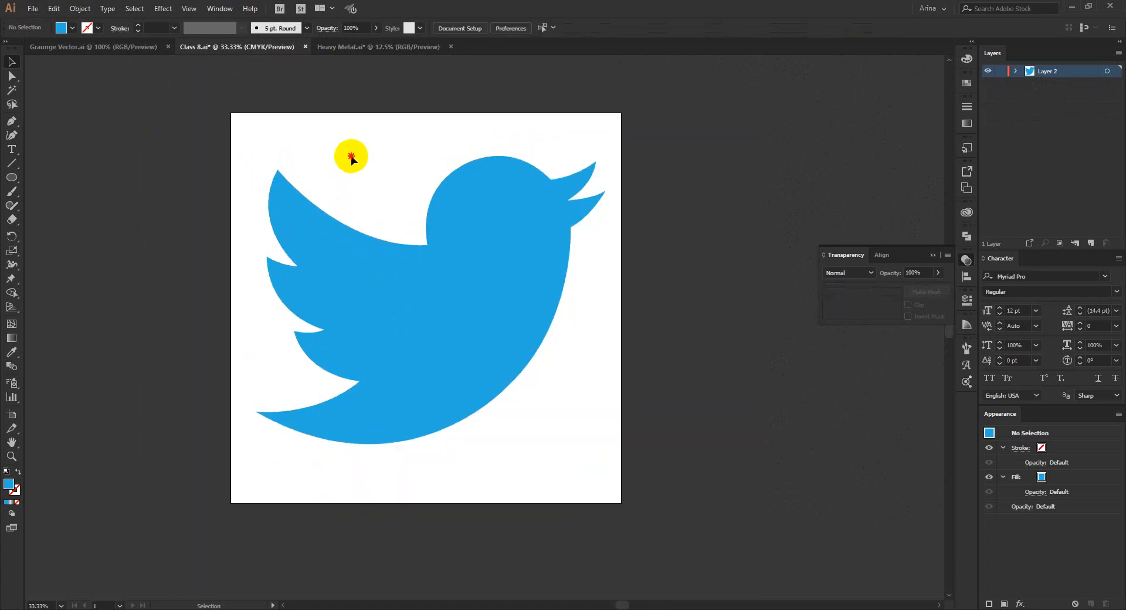
{"action": "left_click_drag", "start_coordinate": [351, 158], "coordinate": [571, 469]}
{"action": "left_click", "coordinate": [564, 466]}
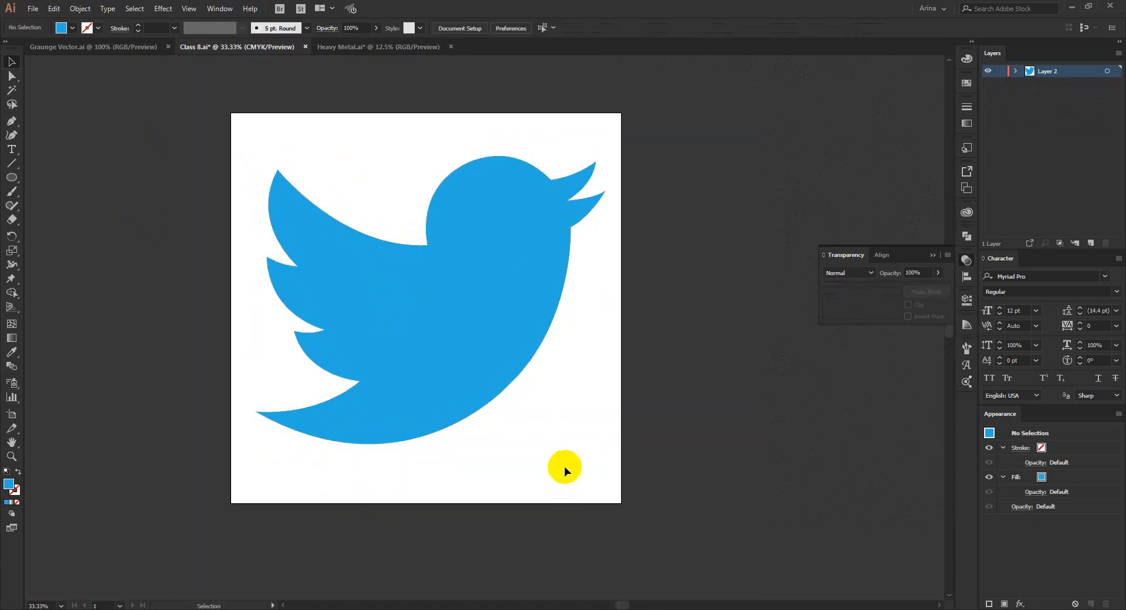
{"action": "left_click", "coordinate": [486, 275]}
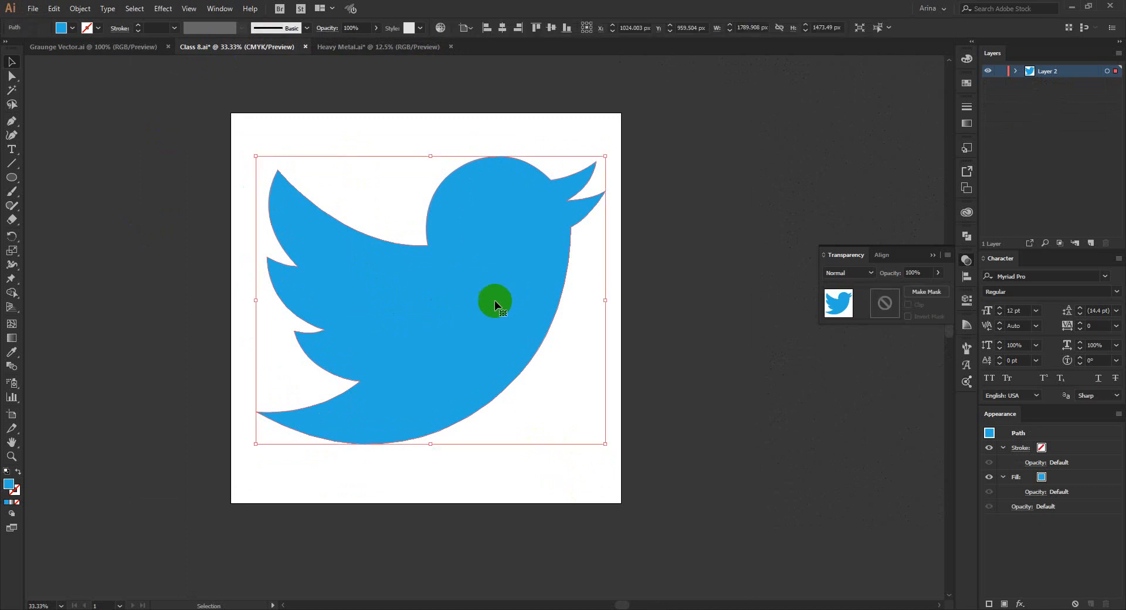
{"action": "left_click", "coordinate": [530, 477]}
{"action": "left_click", "coordinate": [449, 285]}
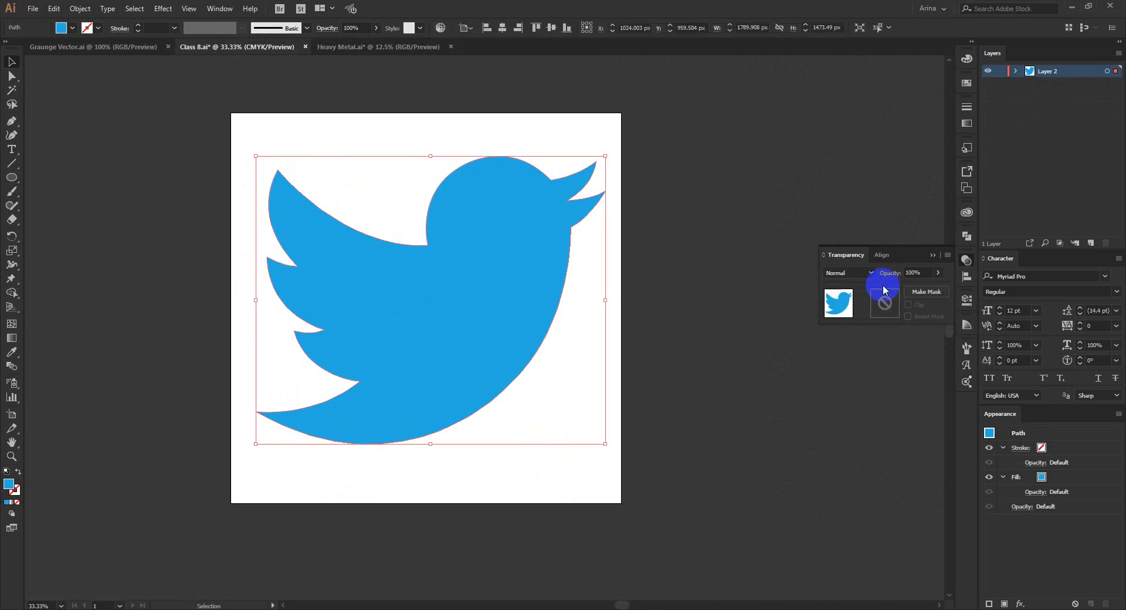
Hide the transparency options and show them again with the blue bird selected.
{"action": "left_click", "coordinate": [964, 262]}
{"action": "left_click", "coordinate": [600, 374]}
{"action": "left_click", "coordinate": [459, 322]}
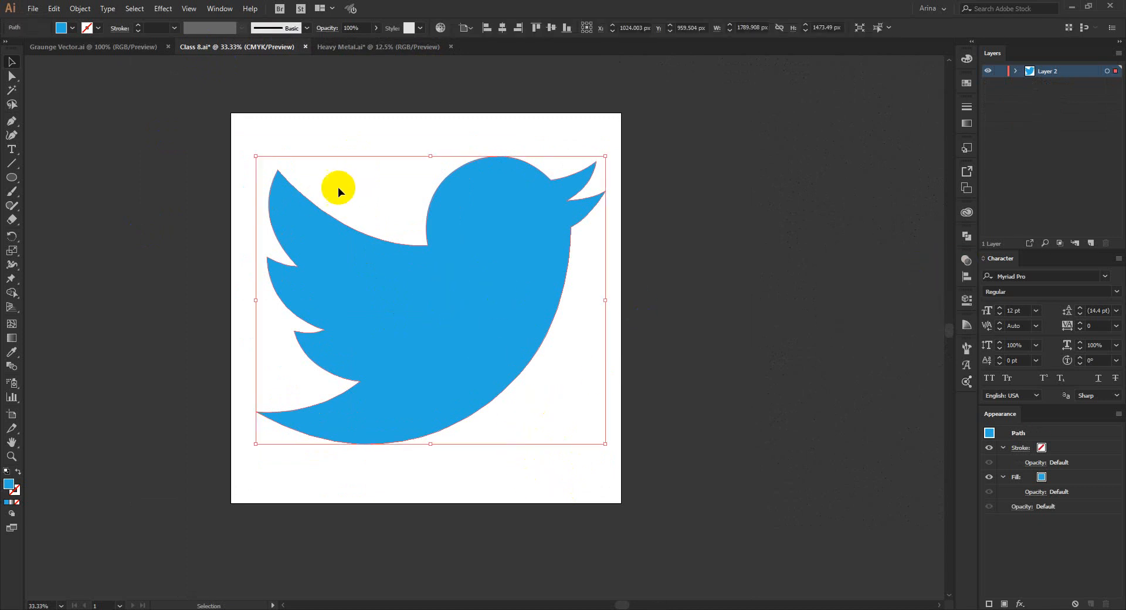
{"action": "left_click", "coordinate": [220, 8]}
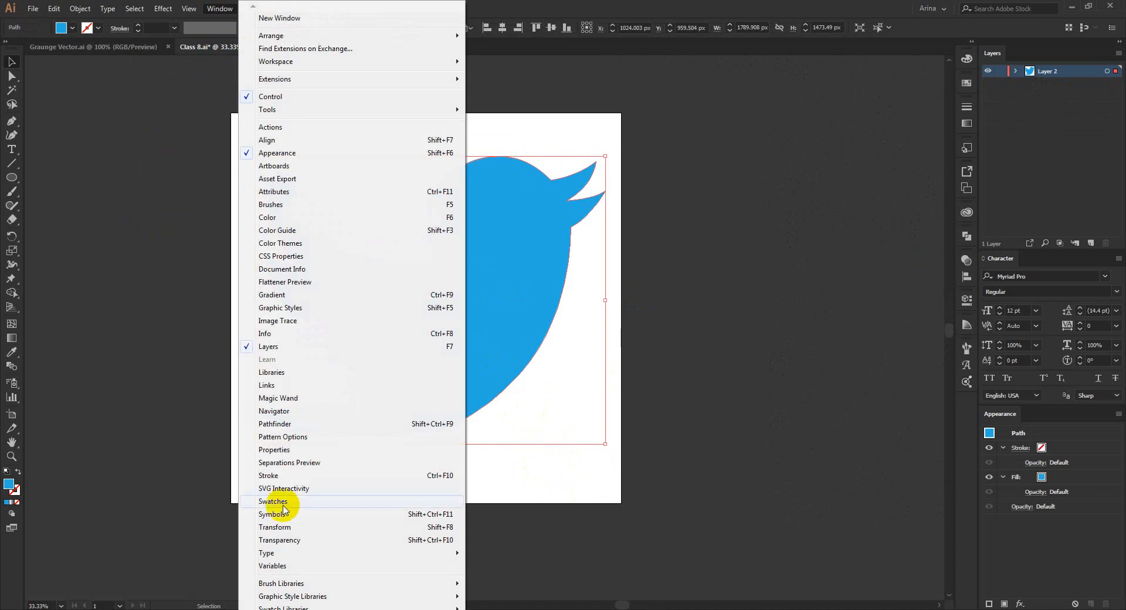
{"action": "left_click", "coordinate": [283, 539]}
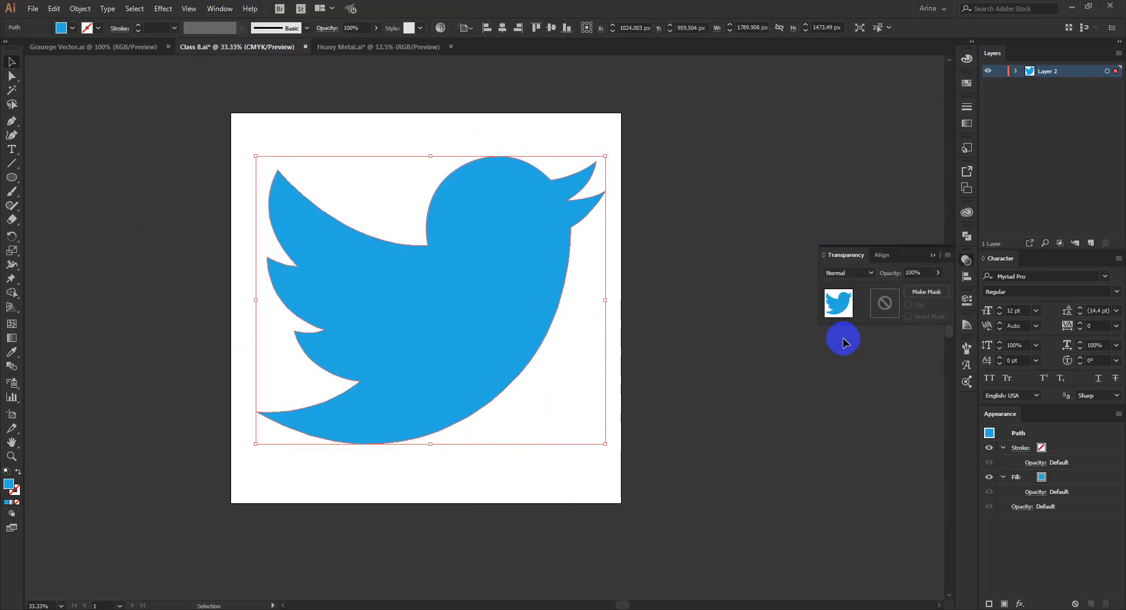
Create an opacity mask for the blue bird and turn off its Clip option.
{"action": "left_click", "coordinate": [839, 302]}
{"action": "left_click", "coordinate": [651, 377]}
{"action": "left_click", "coordinate": [490, 346]}
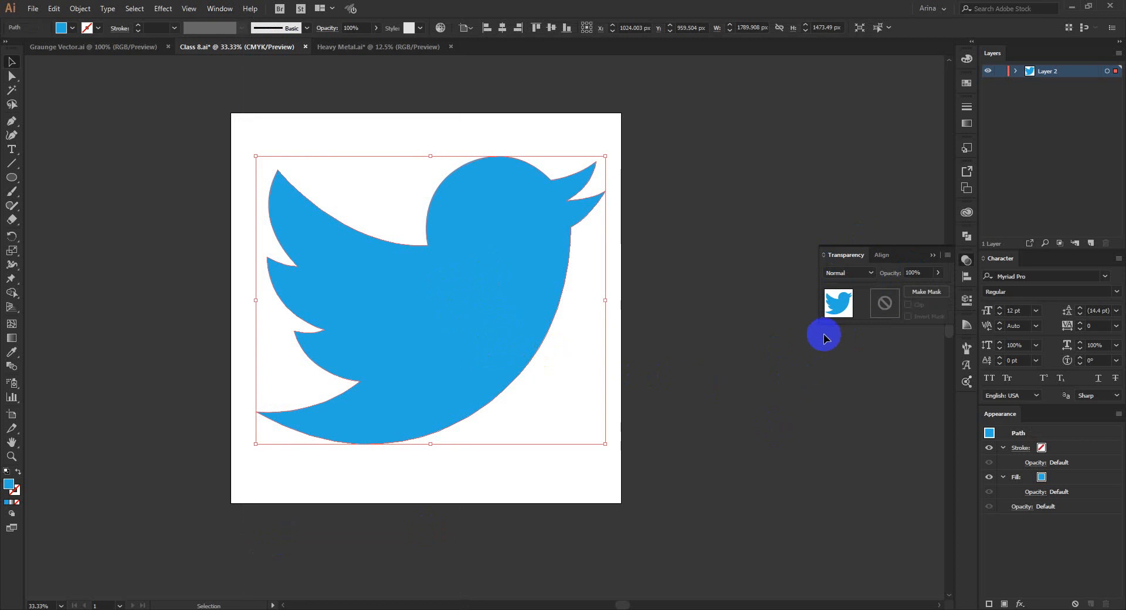
{"action": "double_click", "coordinate": [882, 303]}
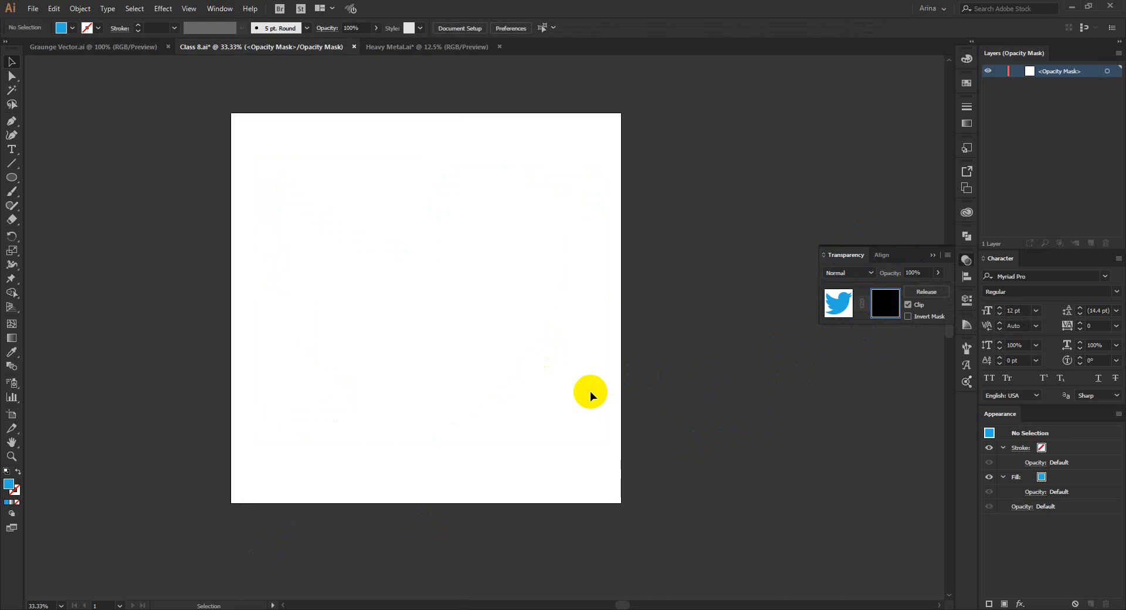
{"action": "left_click", "coordinate": [836, 307]}
{"action": "left_click", "coordinate": [884, 310]}
{"action": "left_click", "coordinate": [907, 304]}
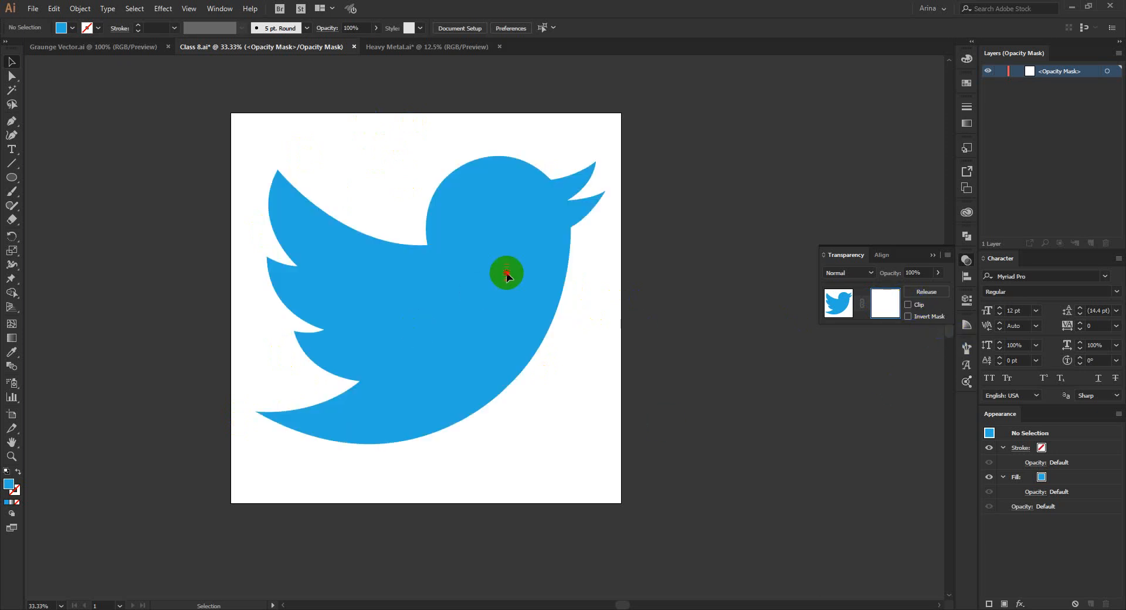
{"action": "left_click_drag", "start_coordinate": [332, 445], "coordinate": [331, 446]}
{"action": "left_click_drag", "start_coordinate": [538, 212], "coordinate": [353, 457]}
{"action": "left_click_drag", "start_coordinate": [514, 221], "coordinate": [376, 397]}
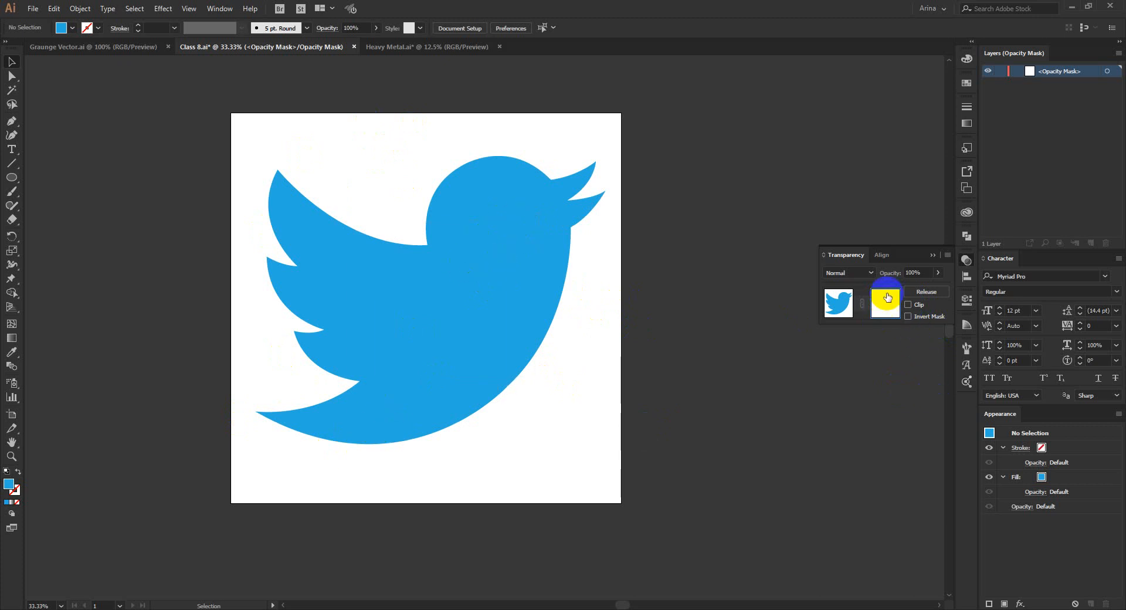
{"action": "left_click_drag", "start_coordinate": [365, 416], "coordinate": [363, 417]}
{"action": "left_click_drag", "start_coordinate": [549, 173], "coordinate": [388, 404]}
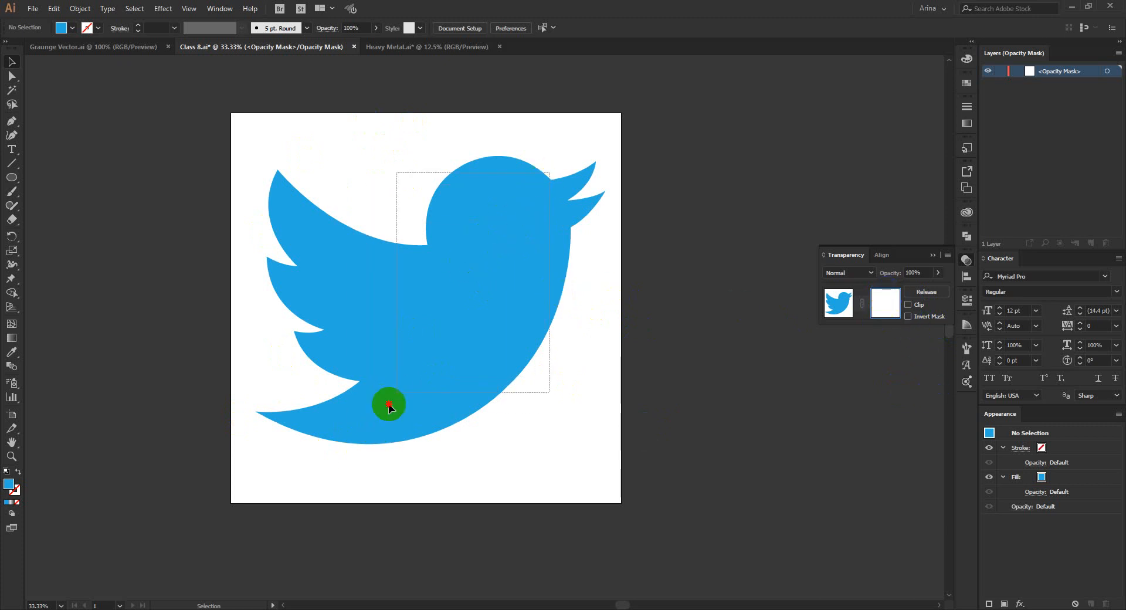
{"action": "left_click_drag", "start_coordinate": [477, 248], "coordinate": [351, 500]}
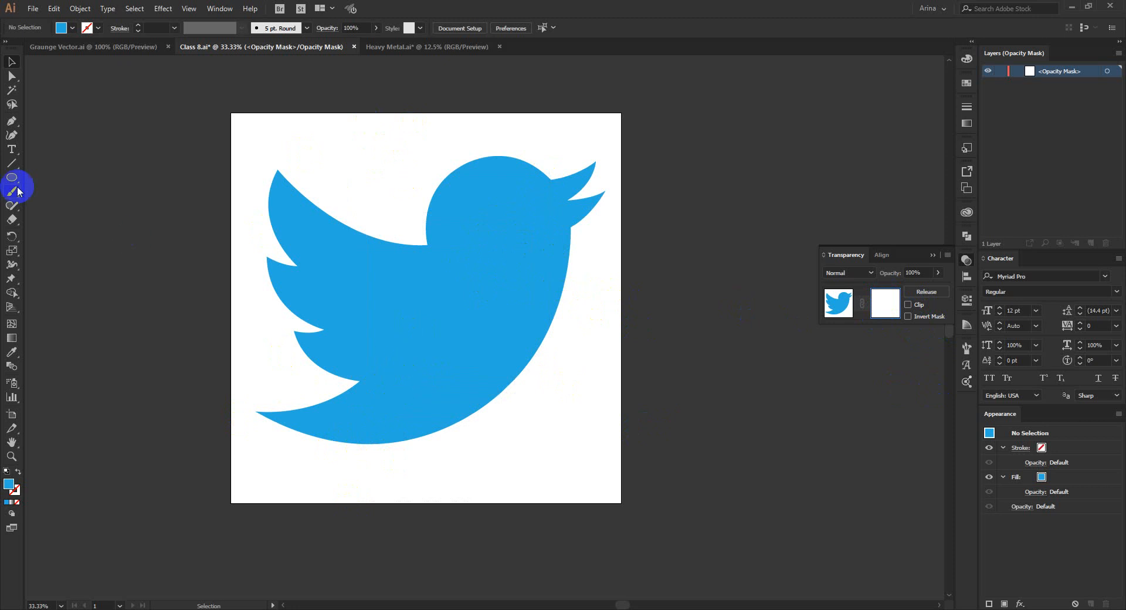
In the opacity mask, draw a black-filled rectangle about 2016 by 285 px across the middle of the bird.
{"action": "left_click_drag", "start_coordinate": [9, 180], "coordinate": [40, 179]}
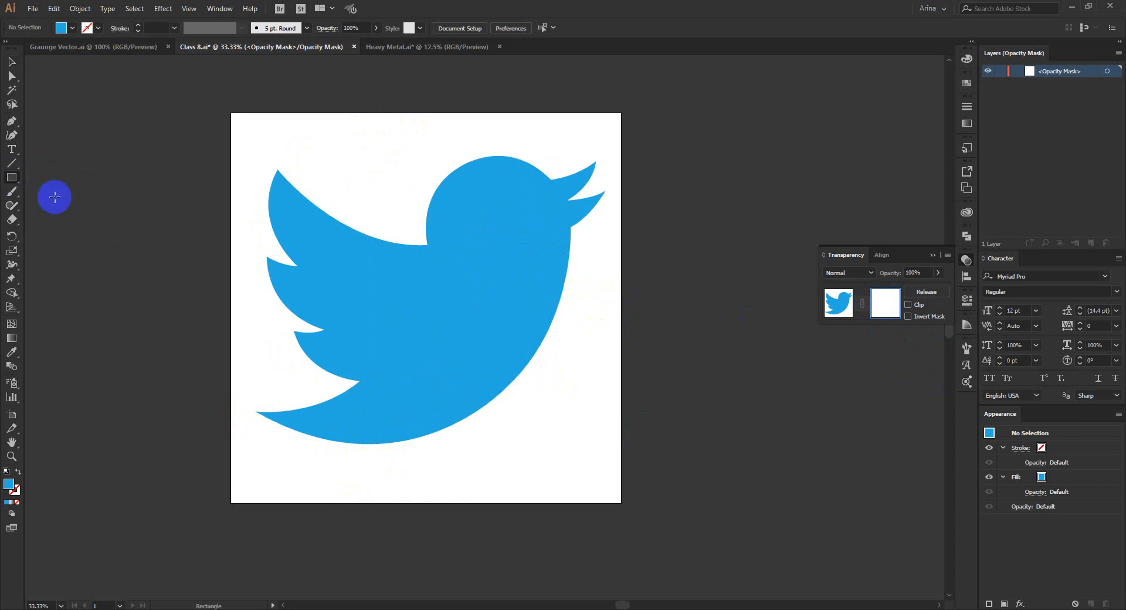
{"action": "left_click_drag", "start_coordinate": [245, 282], "coordinate": [639, 338]}
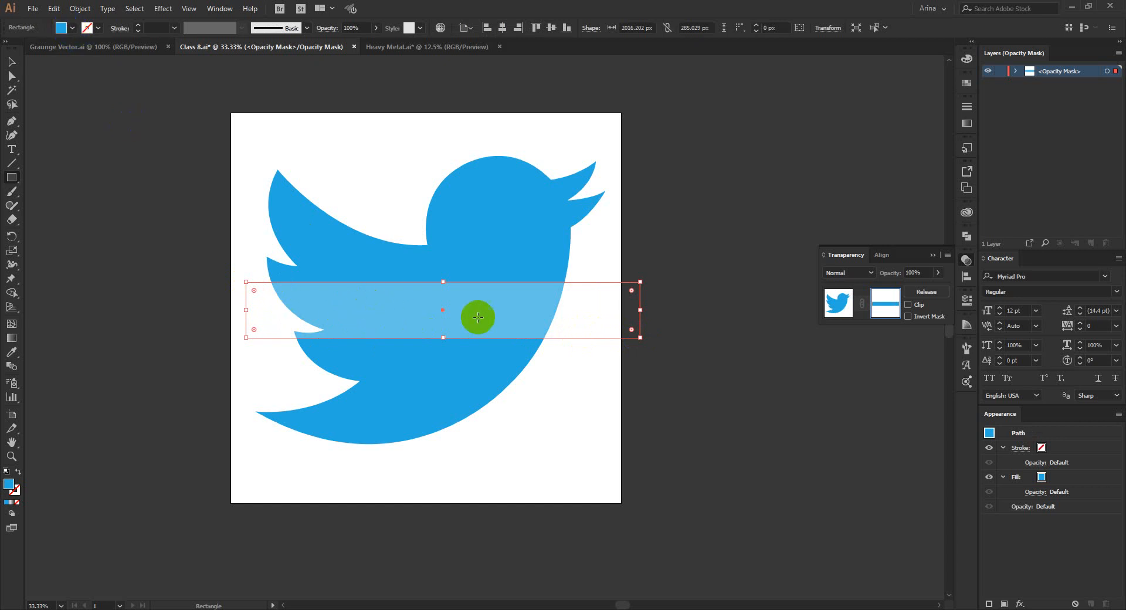
{"action": "left_click", "coordinate": [72, 28]}
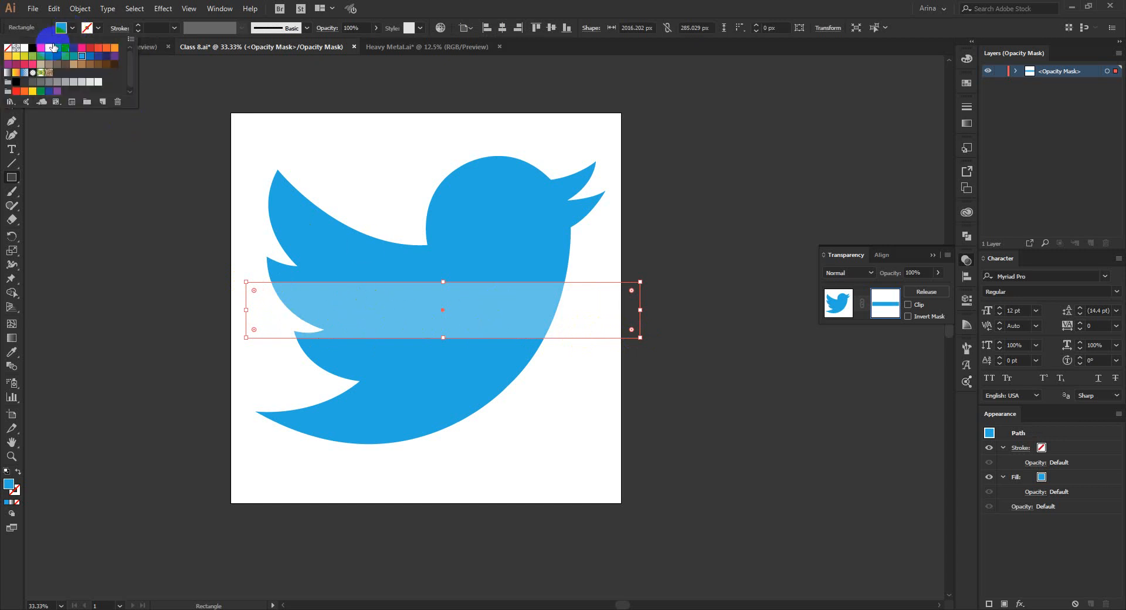
{"action": "left_click", "coordinate": [34, 50]}
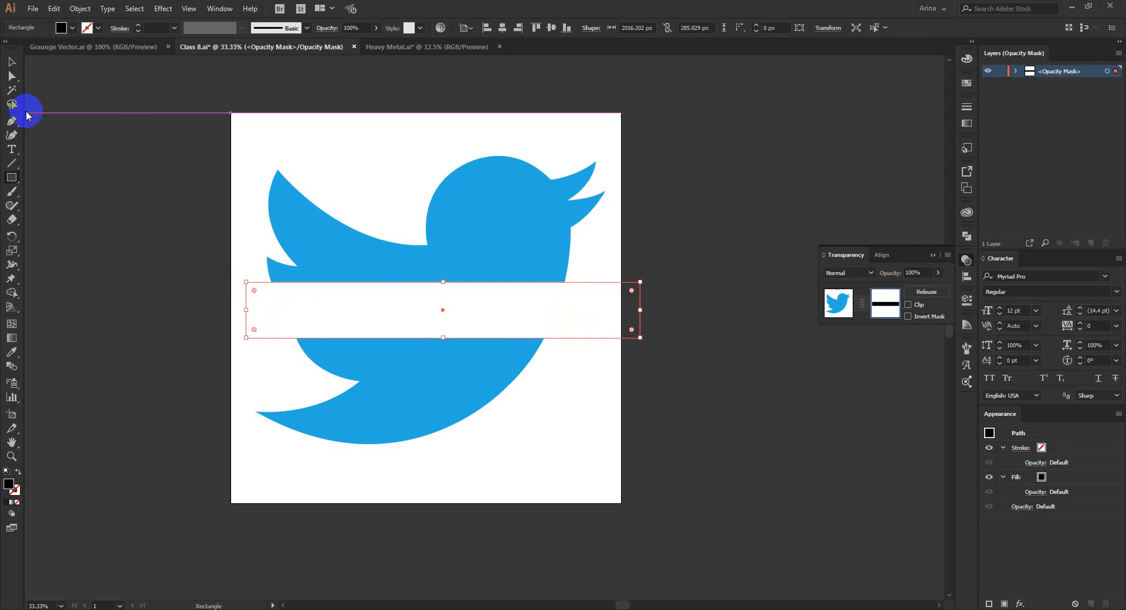
{"action": "left_click", "coordinate": [13, 69]}
{"action": "left_click", "coordinate": [301, 376]}
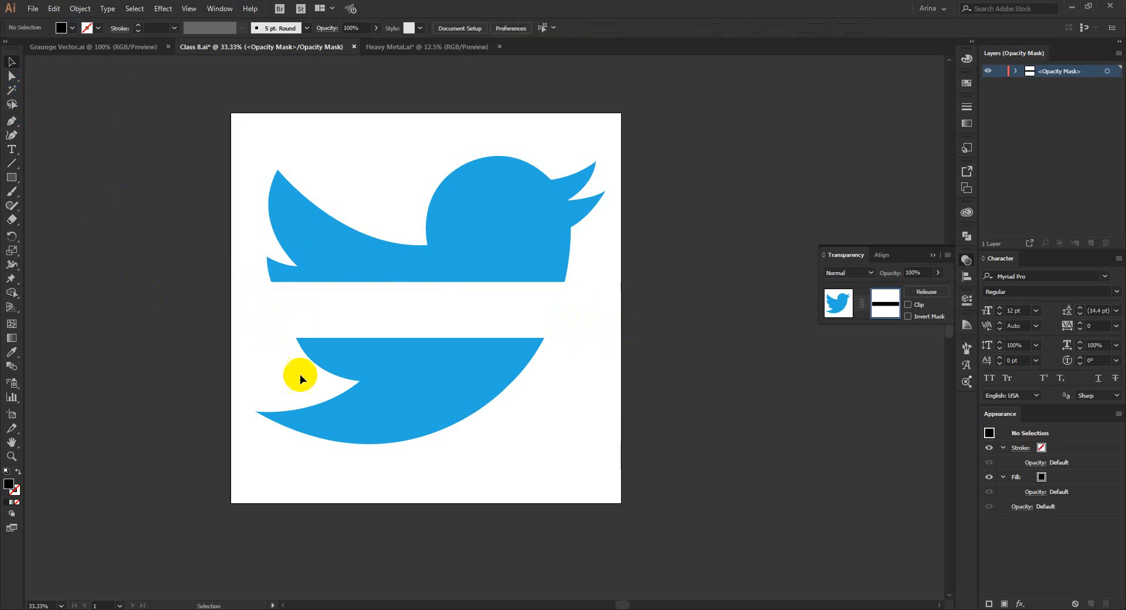
{"action": "left_click_drag", "start_coordinate": [374, 200], "coordinate": [364, 197]}
{"action": "mouse_move", "coordinate": [498, 327]}
{"action": "left_mouse_down"}
{"action": "mouse_move", "coordinate": [528, 322]}
{"action": "mouse_move", "coordinate": [487, 321]}
{"action": "left_mouse_up"}
{"action": "left_click", "coordinate": [565, 420]}
{"action": "left_click", "coordinate": [885, 304]}
{"action": "left_click_drag", "start_coordinate": [325, 147], "coordinate": [593, 458]}
{"action": "left_click", "coordinate": [657, 430]}
Leave mask editing and reposition the masked bird on the artboard together with its linked mask.
{"action": "left_click", "coordinate": [838, 306]}
{"action": "left_click", "coordinate": [838, 306]}
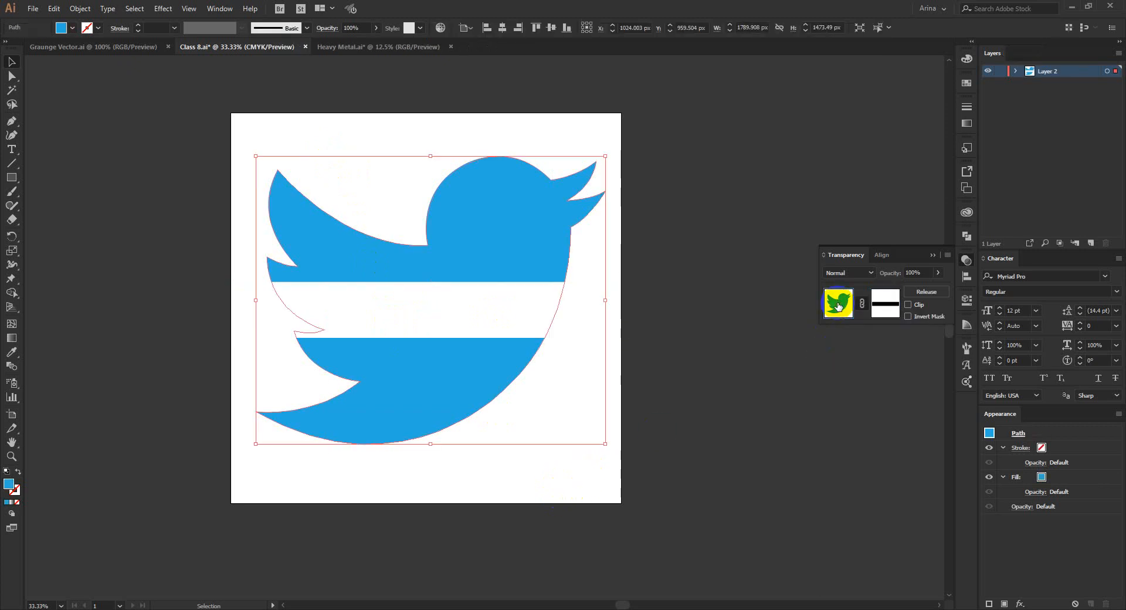
{"action": "left_click_drag", "start_coordinate": [485, 369], "coordinate": [459, 333]}
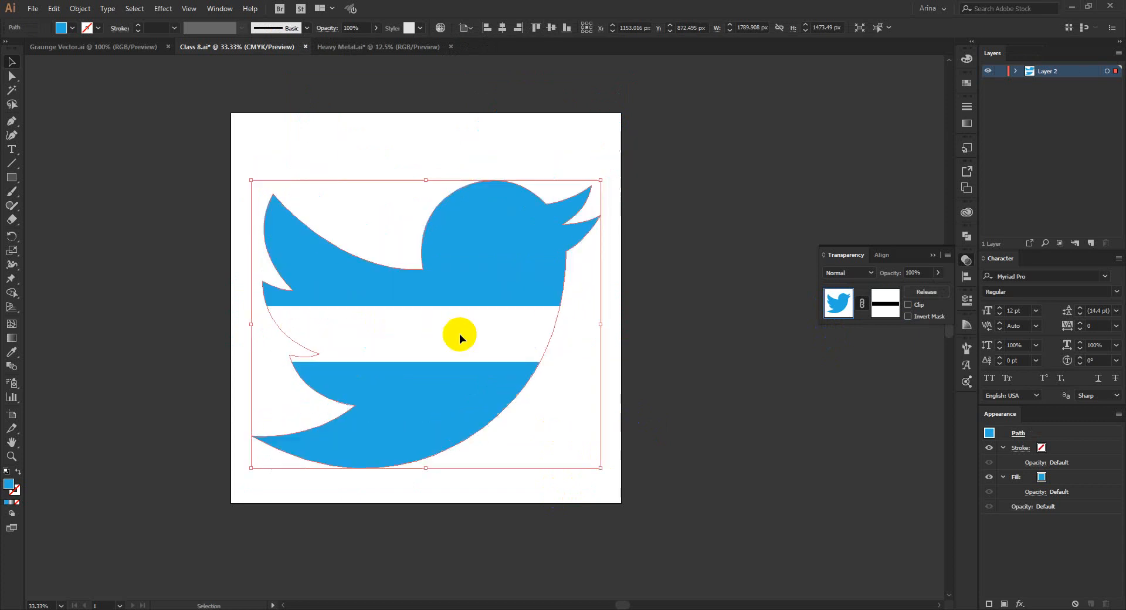
{"action": "left_click", "coordinate": [602, 397]}
{"action": "left_click", "coordinate": [465, 440]}
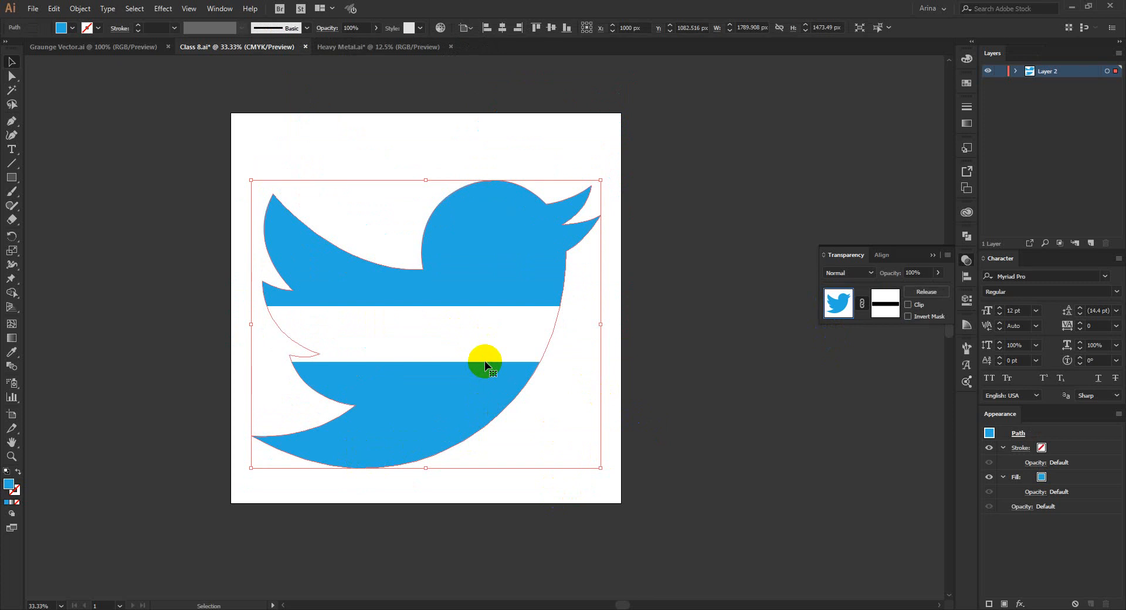
{"action": "left_click", "coordinate": [634, 406]}
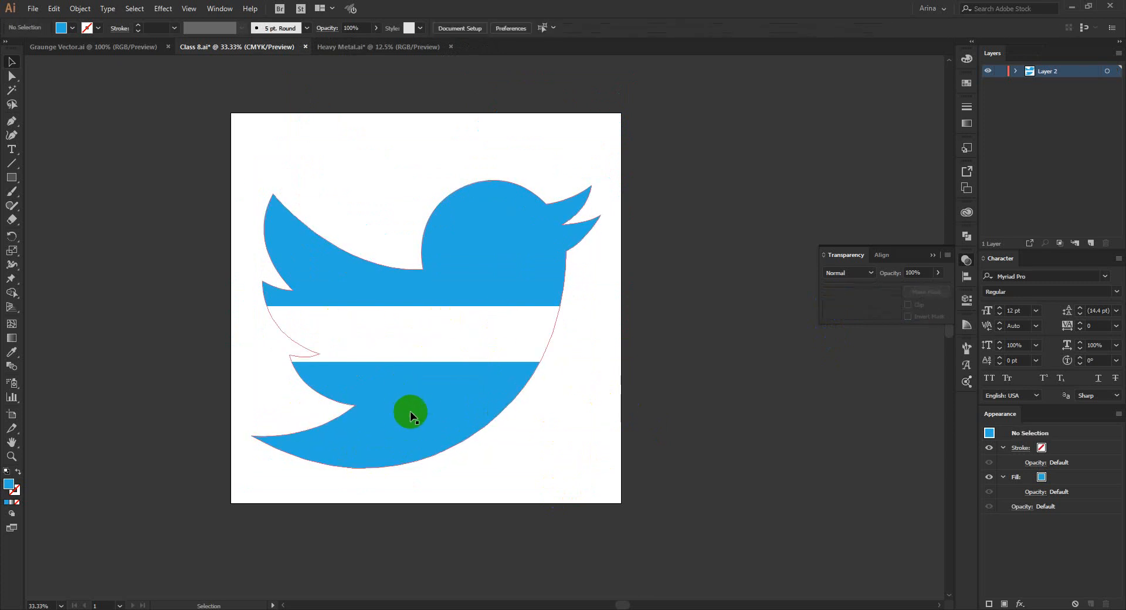
{"action": "left_click", "coordinate": [513, 311]}
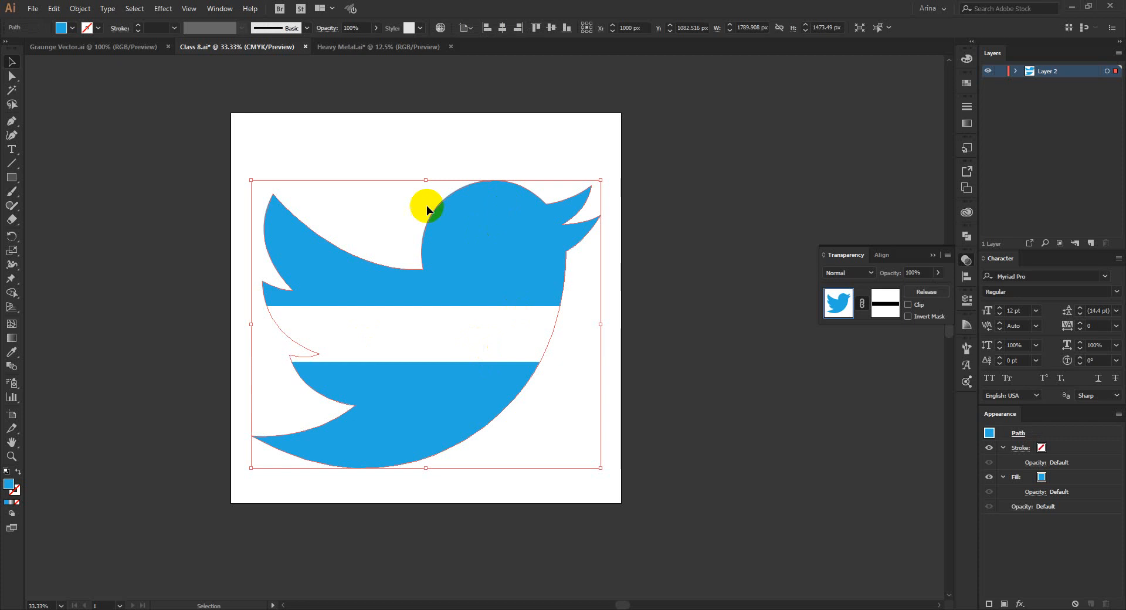
{"action": "left_click", "coordinate": [597, 420]}
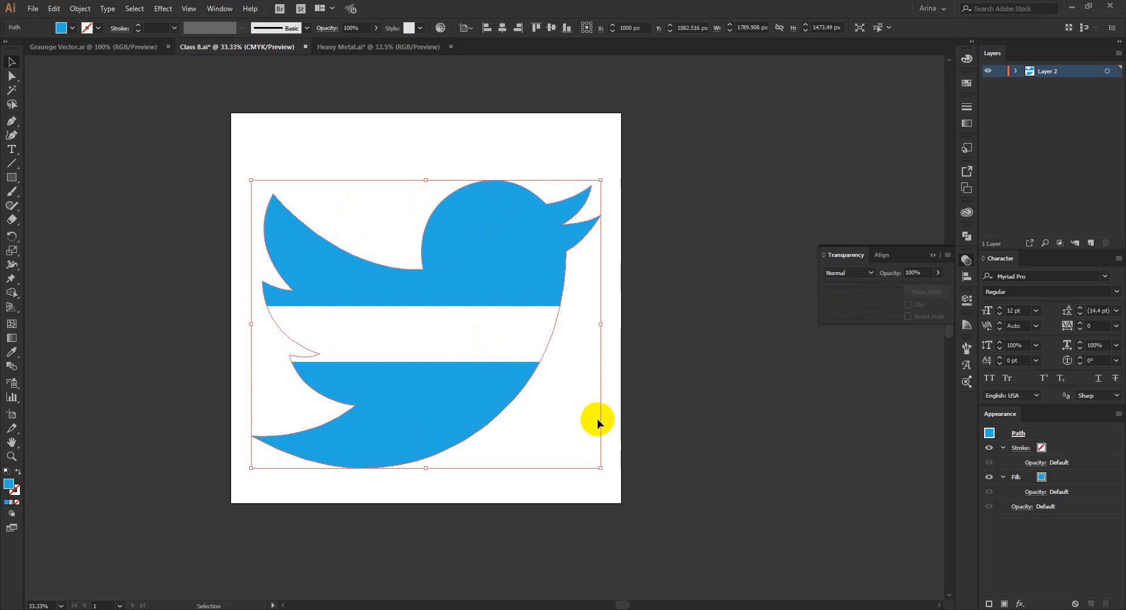
{"action": "left_click", "coordinate": [453, 404]}
{"action": "left_click_drag", "start_coordinate": [415, 390], "coordinate": [426, 377]}
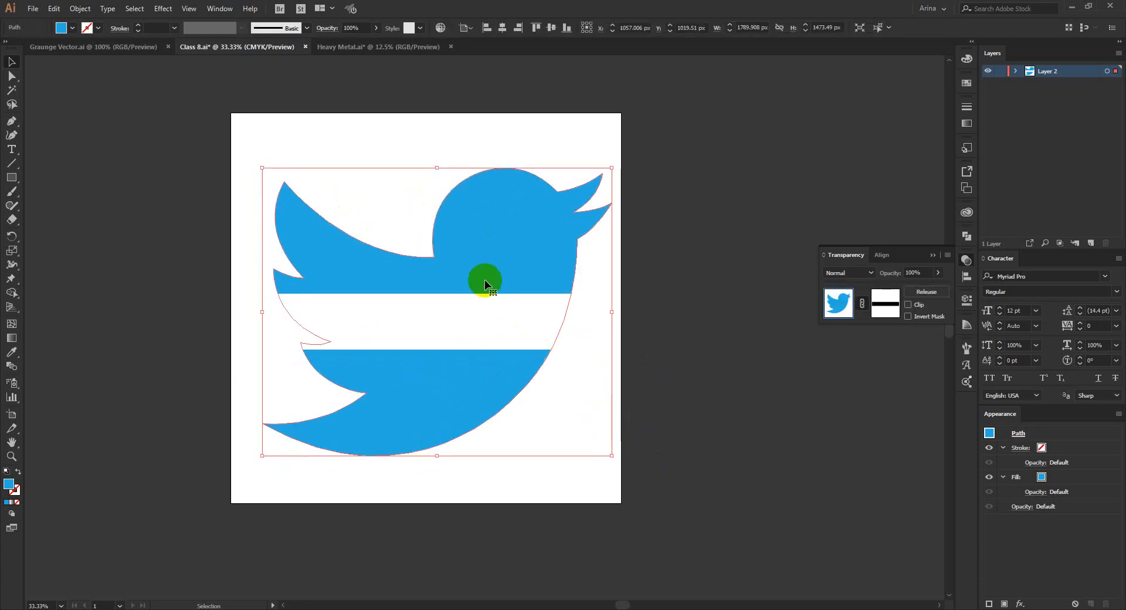
Reopen the bird's opacity mask and delete the black rectangle from it.
{"action": "left_click", "coordinate": [890, 302]}
{"action": "left_click", "coordinate": [663, 432]}
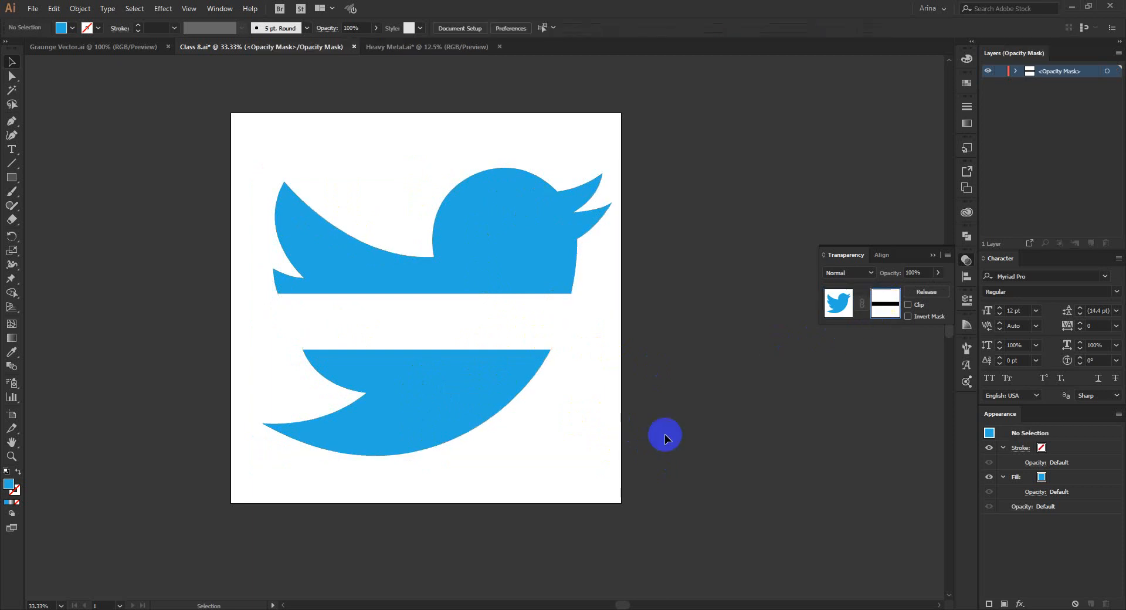
{"action": "left_click_drag", "start_coordinate": [490, 332], "coordinate": [461, 398]}
{"action": "key", "text": "Delete"}
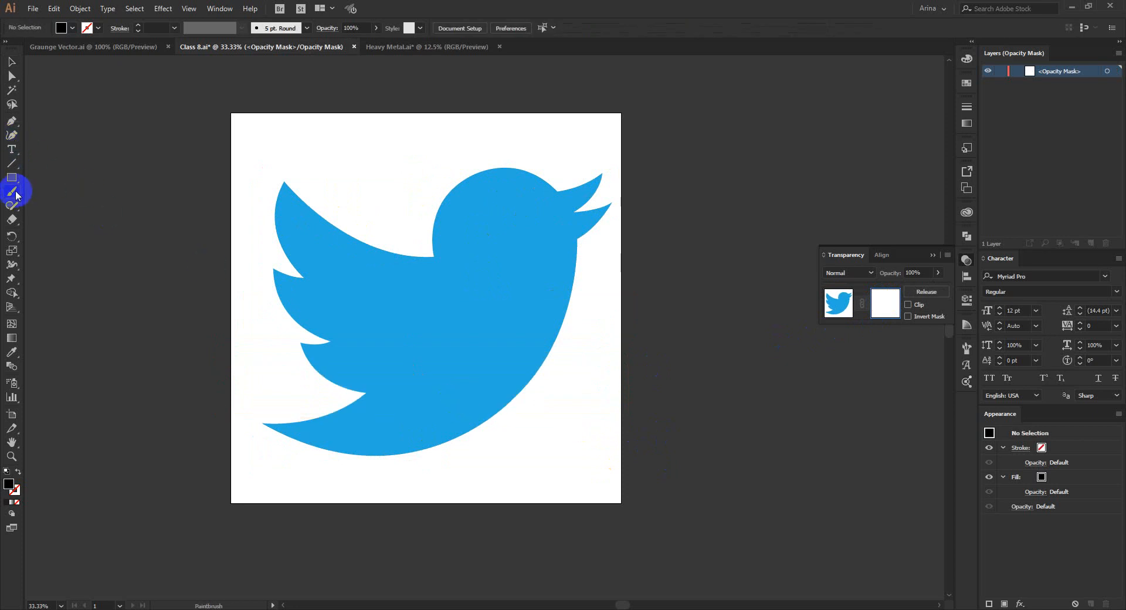
Paint two thin horizontal strokes across the bird's lower body in the mask with the black 1 pt Charcoal - Feather brush.
{"action": "left_click", "coordinate": [965, 354]}
{"action": "left_click", "coordinate": [874, 367]}
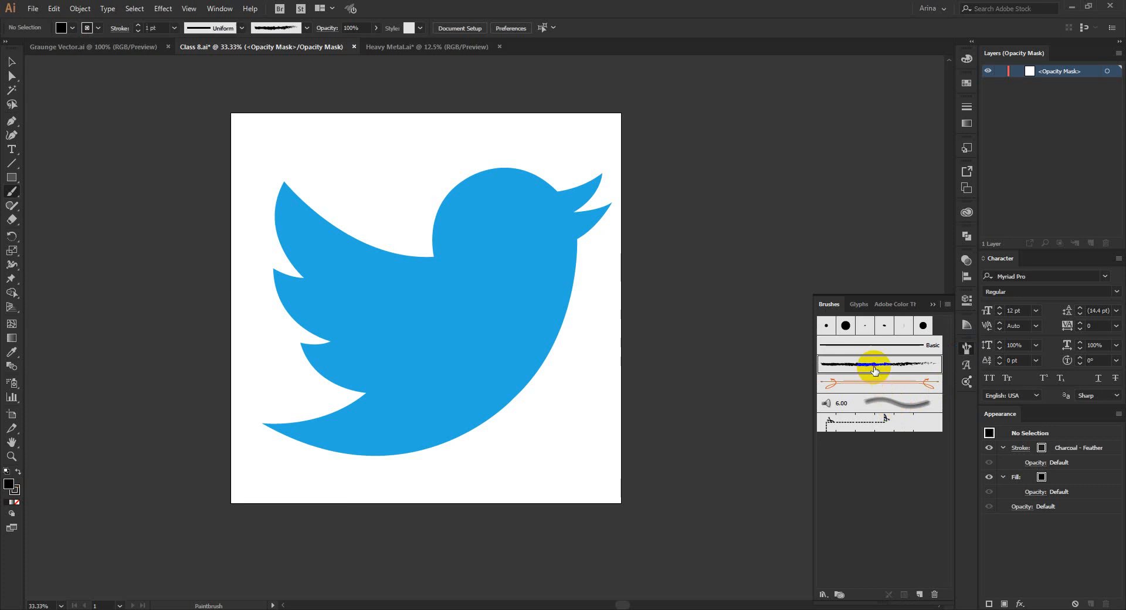
{"action": "left_click_drag", "start_coordinate": [243, 385], "coordinate": [676, 390]}
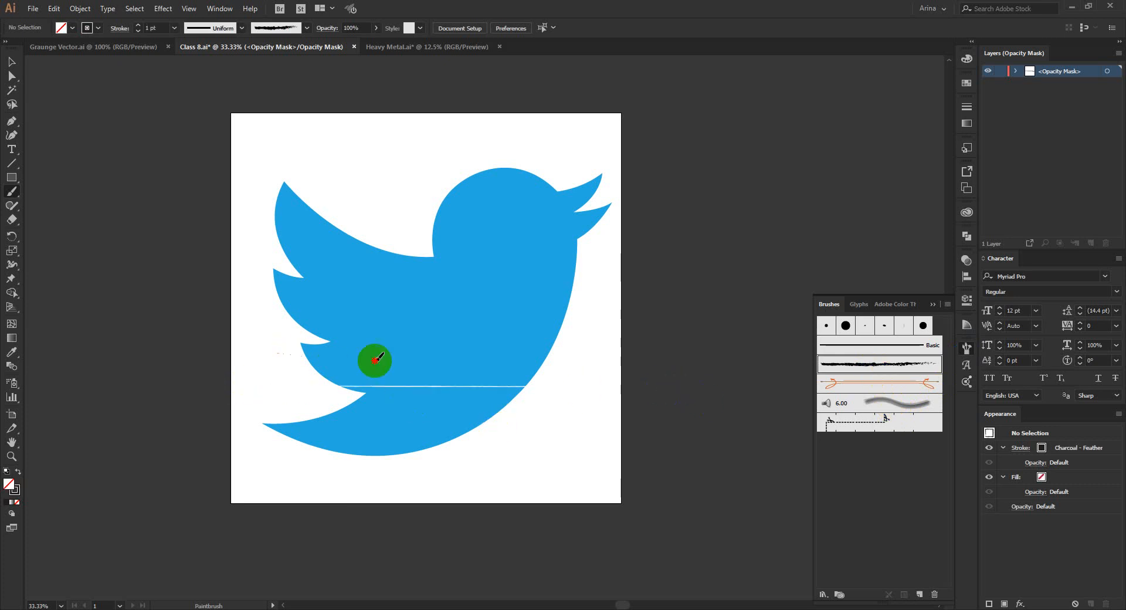
{"action": "left_click_drag", "start_coordinate": [374, 360], "coordinate": [648, 366]}
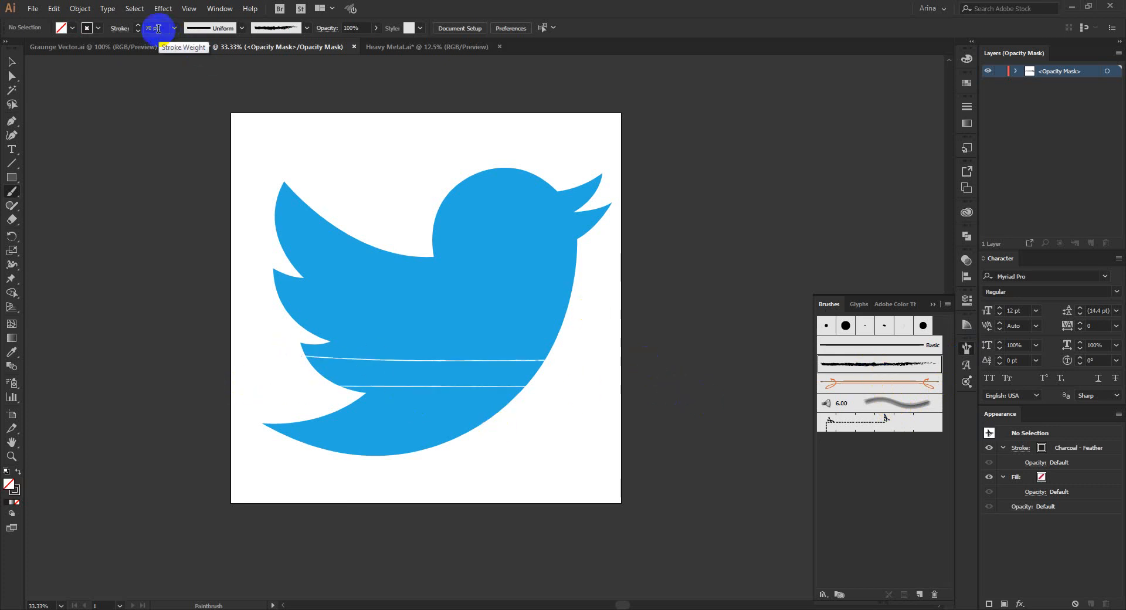
Set the brush stroke weight to 70 pt and paint rough, broad strokes over the bird's lower body in the mask.
{"action": "left_click_drag", "start_coordinate": [309, 344], "coordinate": [593, 377]}
{"action": "mouse_move", "coordinate": [322, 350]}
{"action": "left_mouse_down"}
{"action": "mouse_move", "coordinate": [437, 337]}
{"action": "mouse_move", "coordinate": [479, 322]}
{"action": "left_mouse_up"}
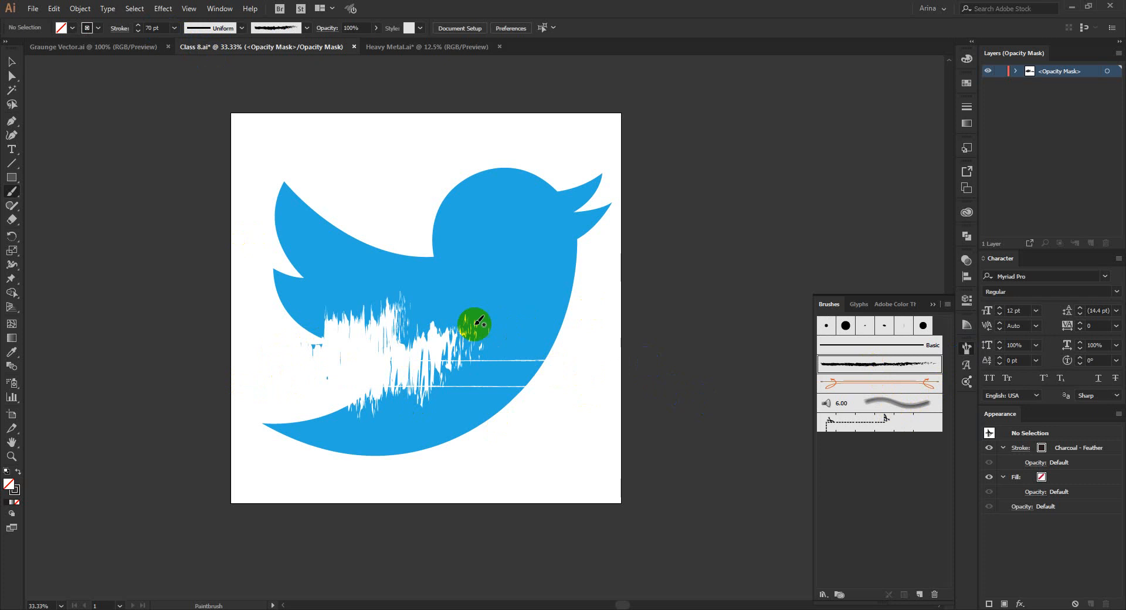
Paint more broad 70 pt Charcoal - Feather strokes over the bird's wing, lower body and tail in the mask.
{"action": "mouse_move", "coordinate": [292, 306]}
{"action": "left_mouse_down"}
{"action": "mouse_move", "coordinate": [475, 287]}
{"action": "mouse_move", "coordinate": [482, 295]}
{"action": "left_mouse_up"}
{"action": "left_click_drag", "start_coordinate": [252, 373], "coordinate": [440, 287]}
{"action": "left_click_drag", "start_coordinate": [288, 357], "coordinate": [524, 273]}
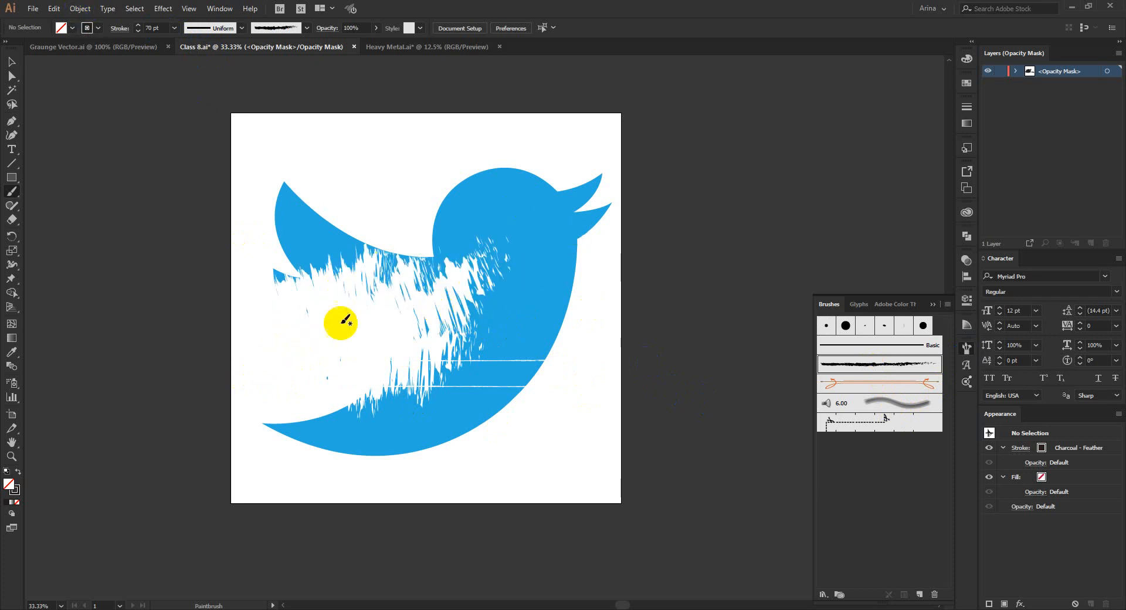
{"action": "mouse_move", "coordinate": [295, 375]}
{"action": "left_mouse_down"}
{"action": "mouse_move", "coordinate": [373, 372]}
{"action": "mouse_move", "coordinate": [377, 360]}
{"action": "left_mouse_up"}
{"action": "mouse_move", "coordinate": [246, 323]}
{"action": "left_mouse_down"}
{"action": "mouse_move", "coordinate": [396, 301]}
{"action": "mouse_move", "coordinate": [382, 326]}
{"action": "mouse_move", "coordinate": [468, 319]}
{"action": "left_mouse_up"}
{"action": "left_click_drag", "start_coordinate": [290, 356], "coordinate": [449, 329]}
{"action": "mouse_move", "coordinate": [198, 450]}
{"action": "left_mouse_down"}
{"action": "mouse_move", "coordinate": [408, 366]}
{"action": "mouse_move", "coordinate": [171, 463]}
{"action": "left_mouse_up"}
{"action": "mouse_move", "coordinate": [438, 356]}
{"action": "left_mouse_down"}
{"action": "mouse_move", "coordinate": [239, 475]}
{"action": "mouse_move", "coordinate": [180, 485]}
{"action": "left_mouse_up"}
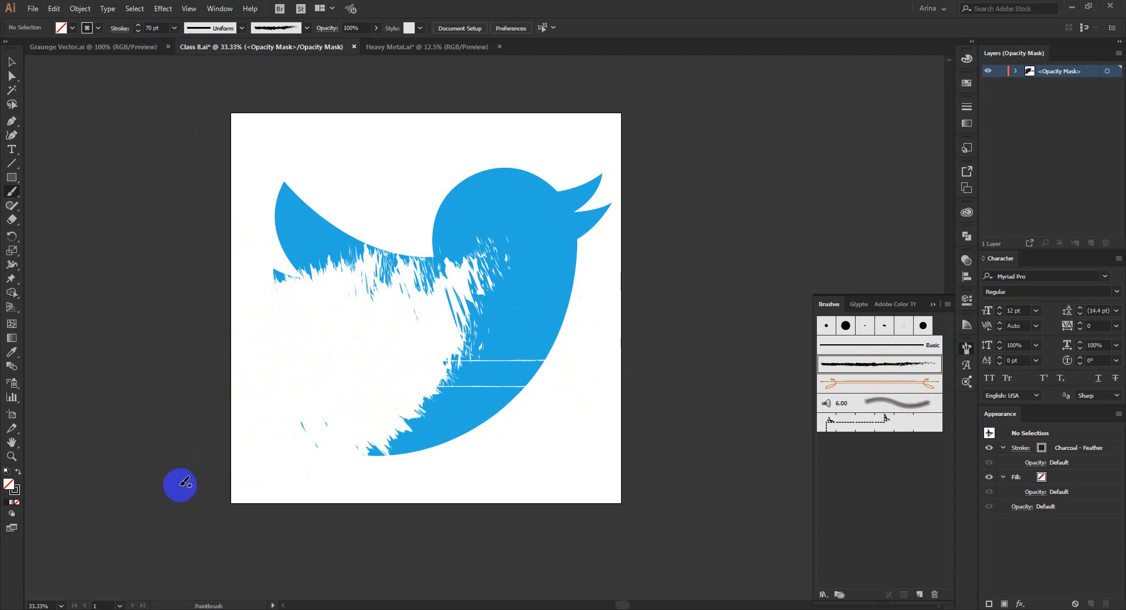
{"action": "left_click_drag", "start_coordinate": [372, 398], "coordinate": [133, 518]}
{"action": "left_click_drag", "start_coordinate": [391, 375], "coordinate": [257, 511]}
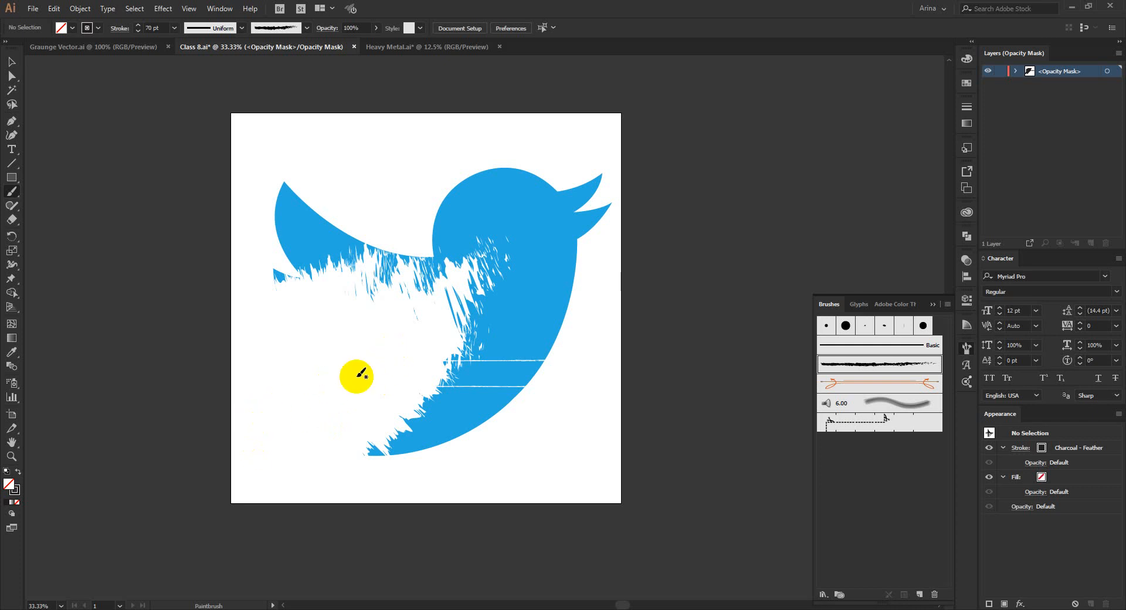
Delete all the brush strokes from the bird's opacity mask and return to editing the artwork.
{"action": "left_click", "coordinate": [13, 60]}
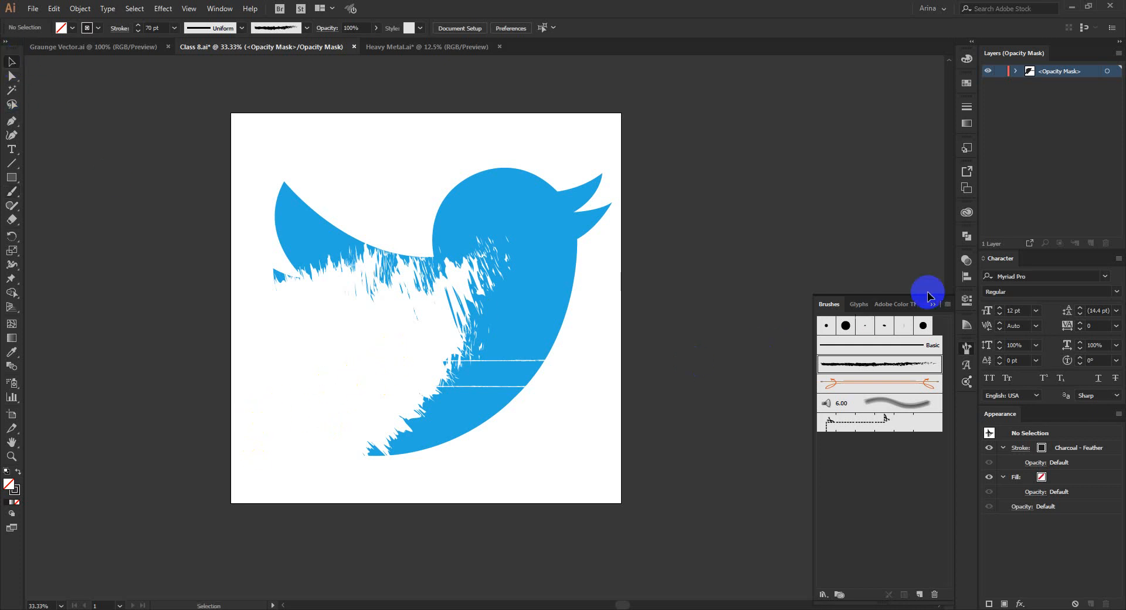
{"action": "left_click", "coordinate": [967, 262]}
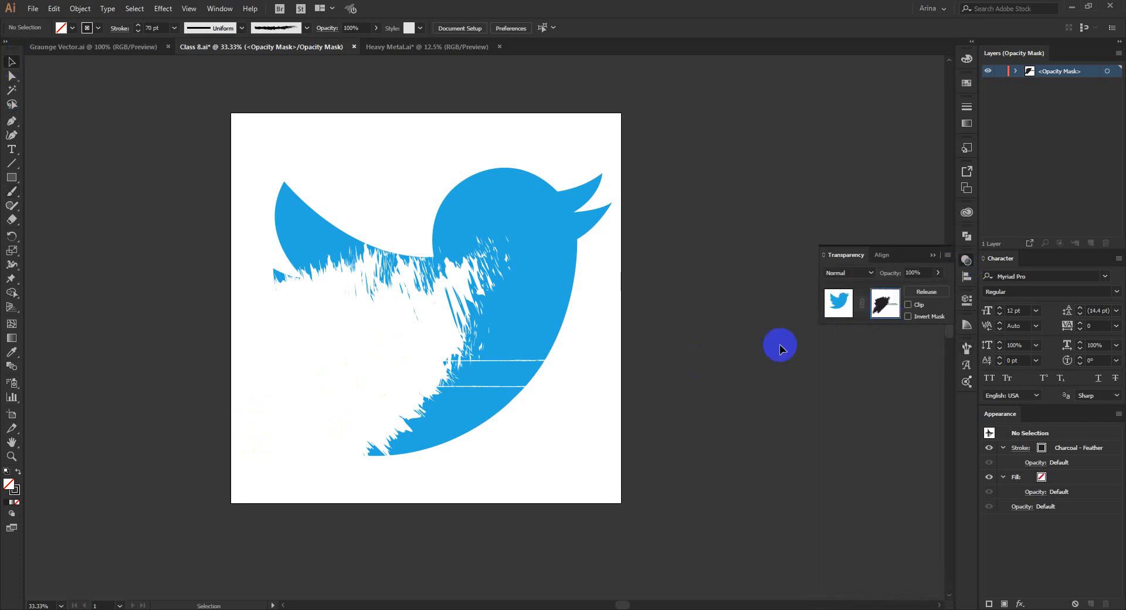
{"action": "mouse_move", "coordinate": [773, 535]}
{"action": "left_mouse_down"}
{"action": "mouse_move", "coordinate": [414, 251]}
{"action": "mouse_move", "coordinate": [267, 112]}
{"action": "left_mouse_up"}
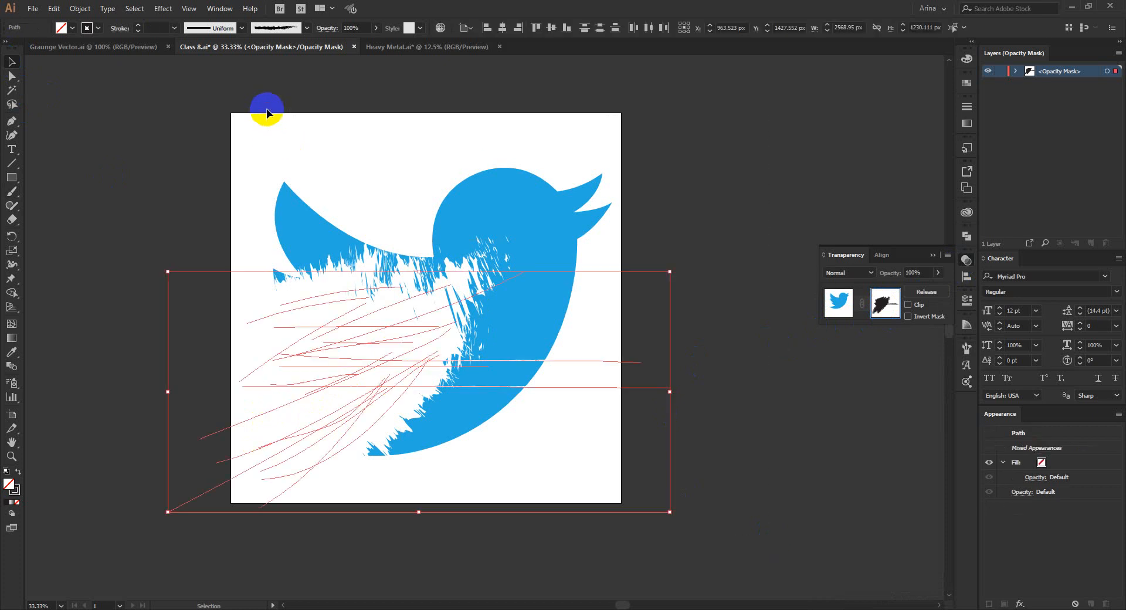
{"action": "key", "text": "Delete"}
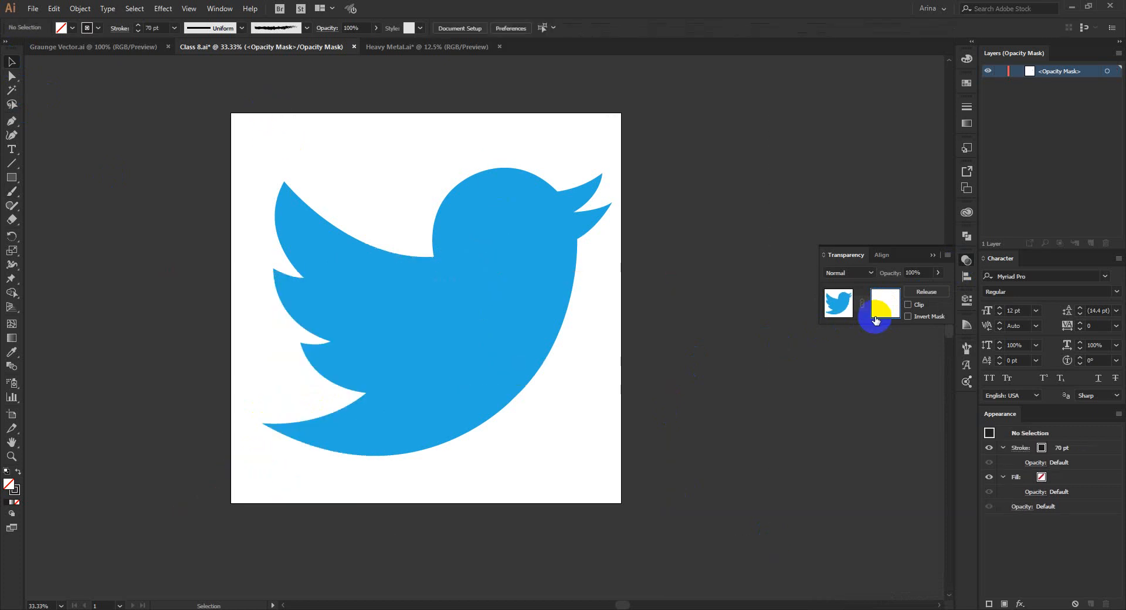
{"action": "left_click", "coordinate": [843, 301]}
{"action": "left_click", "coordinate": [729, 321]}
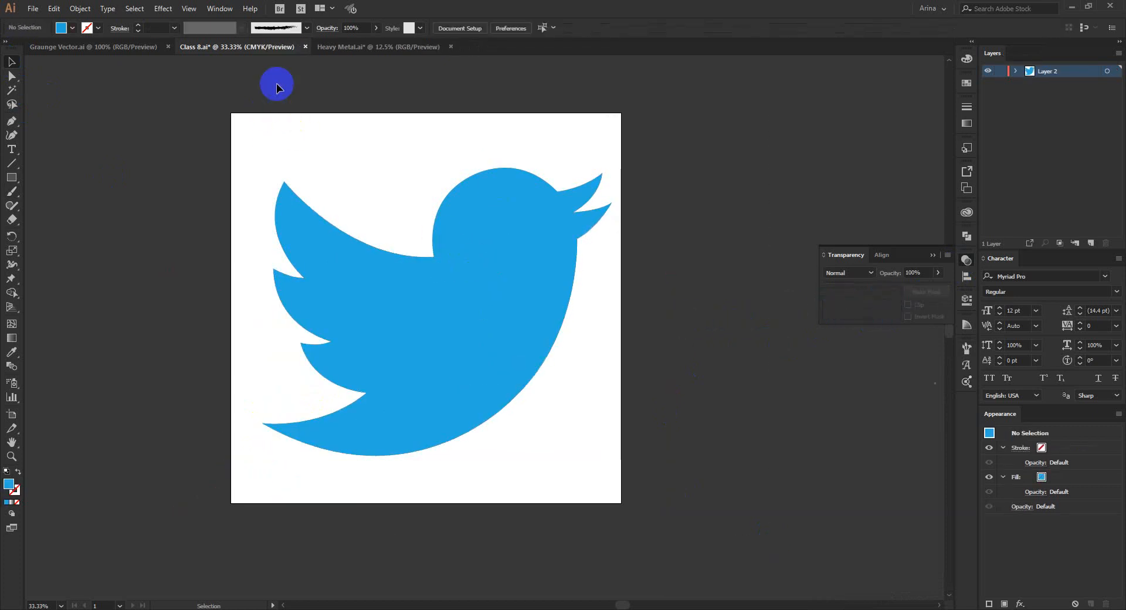
Copy the leftmost speckled grunge texture group from Graunge Vector.ai.
{"action": "left_click", "coordinate": [142, 49]}
{"action": "left_click", "coordinate": [387, 308]}
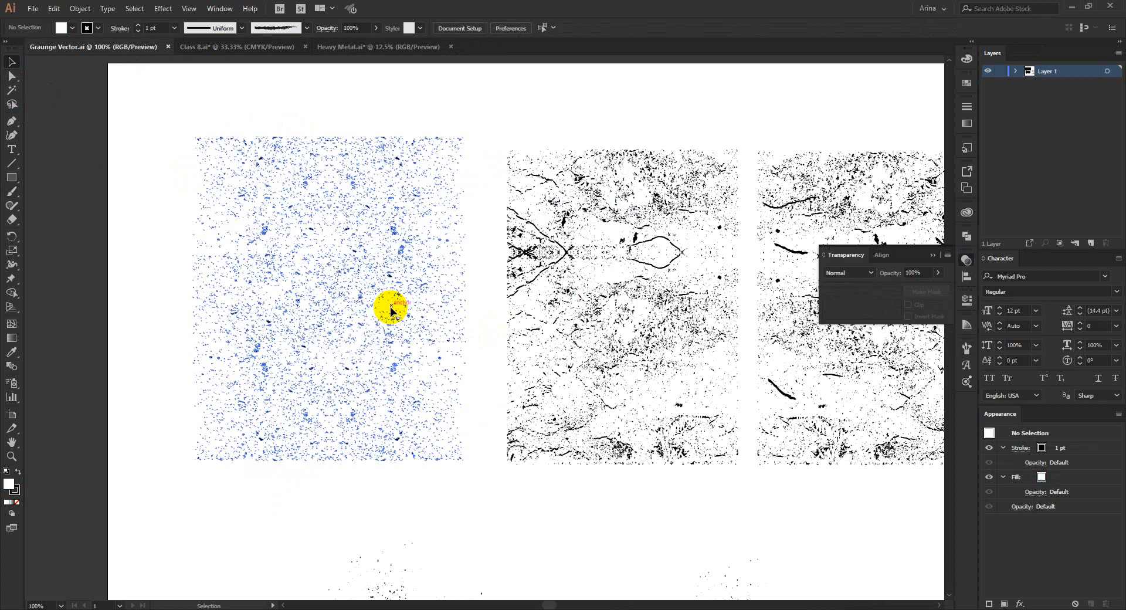
{"action": "key", "text": "a"}
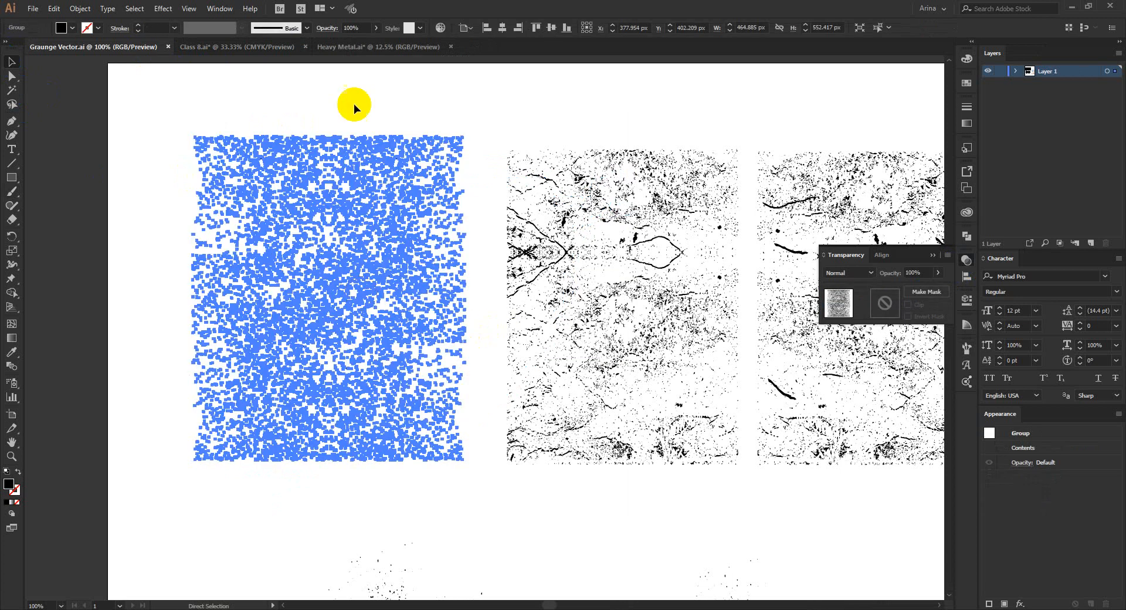
{"action": "key", "text": "v"}
Open the bird's opacity mask in Class 8.ai and paste the speckled grunge texture into it.
{"action": "left_click", "coordinate": [249, 47]}
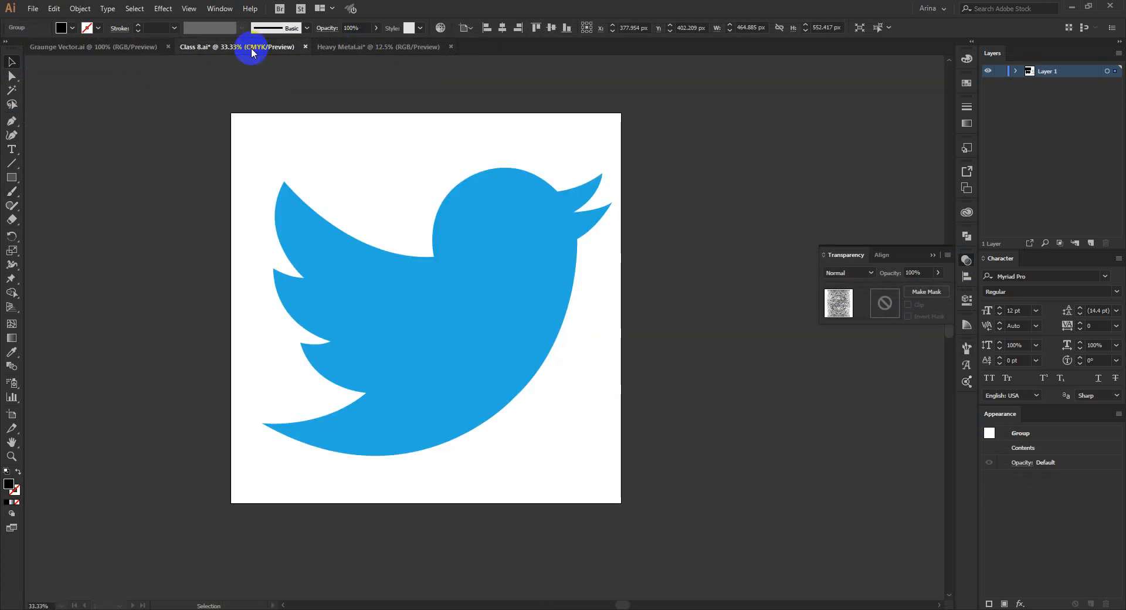
{"action": "left_click", "coordinate": [271, 244]}
{"action": "left_click", "coordinate": [530, 344]}
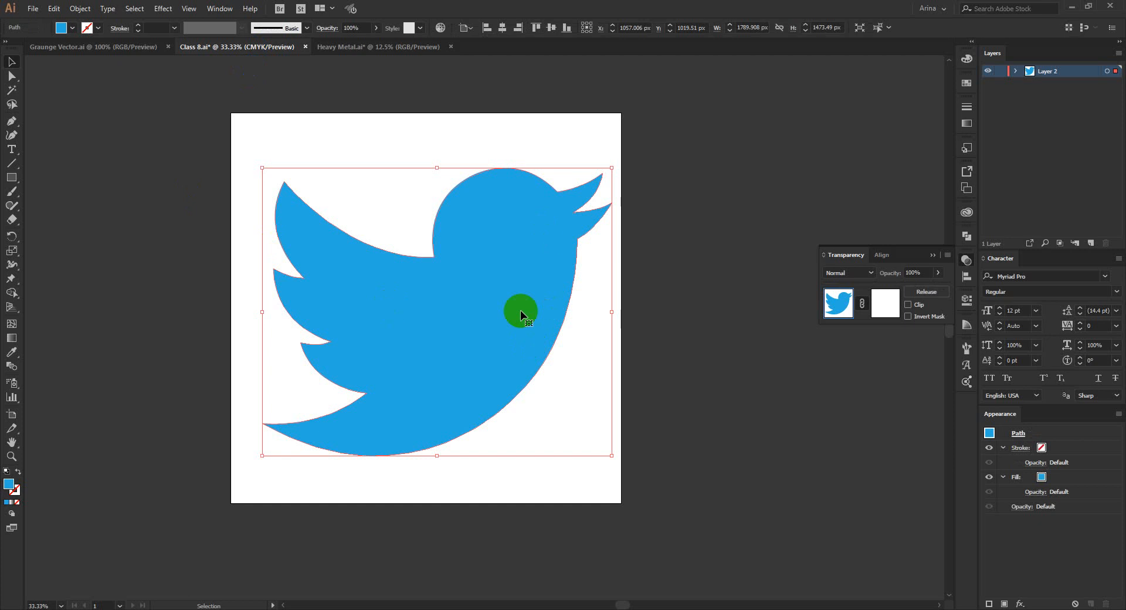
{"action": "left_click", "coordinate": [887, 301]}
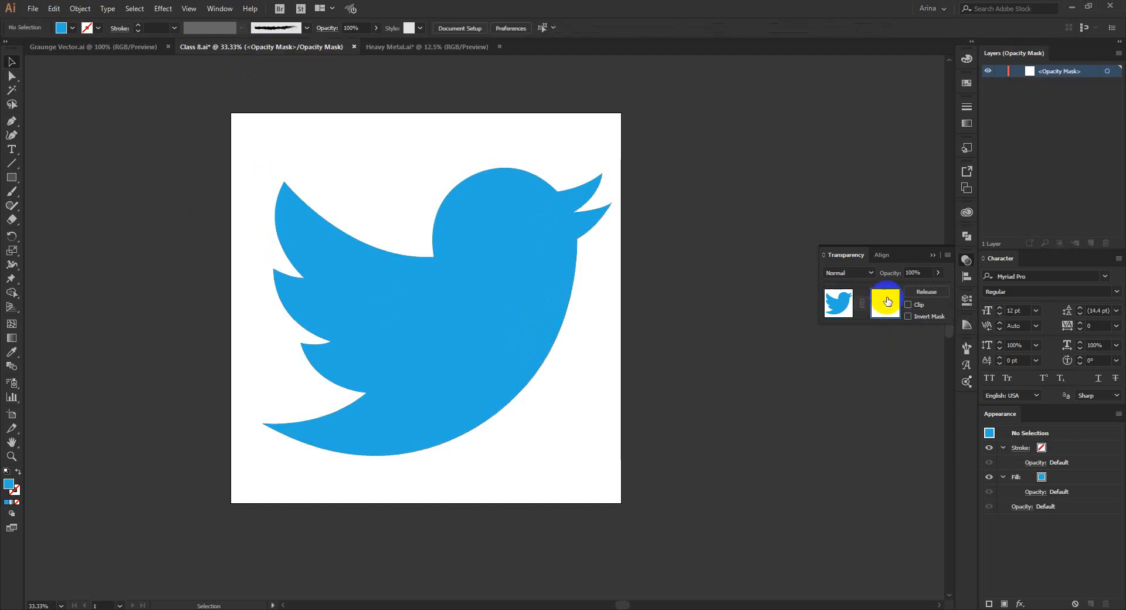
{"action": "left_click", "coordinate": [885, 303]}
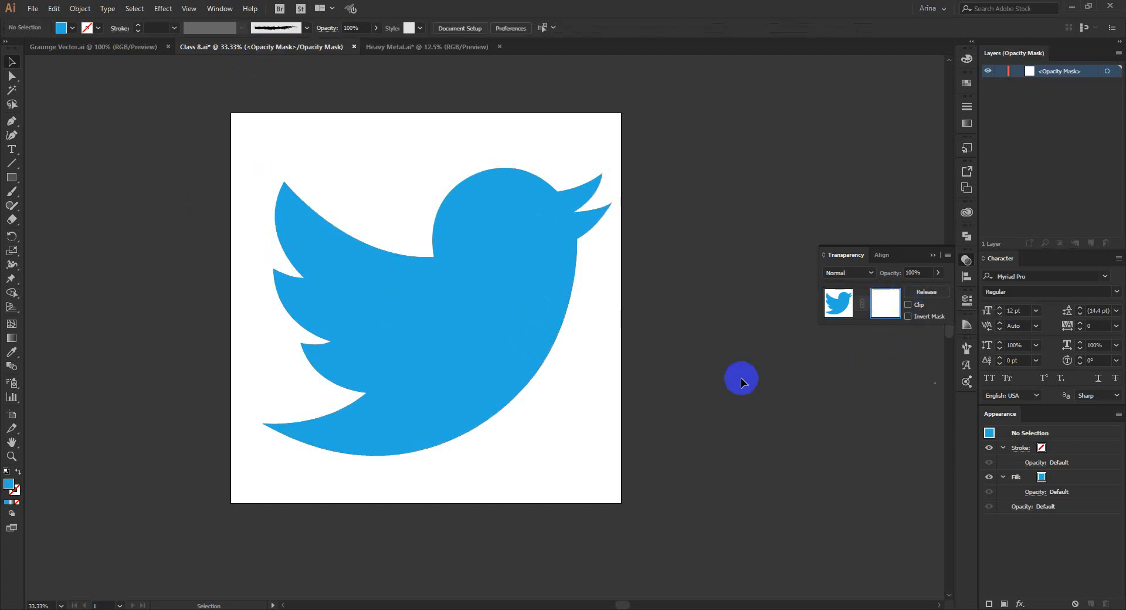
{"action": "key", "text": "ctrl+v"}
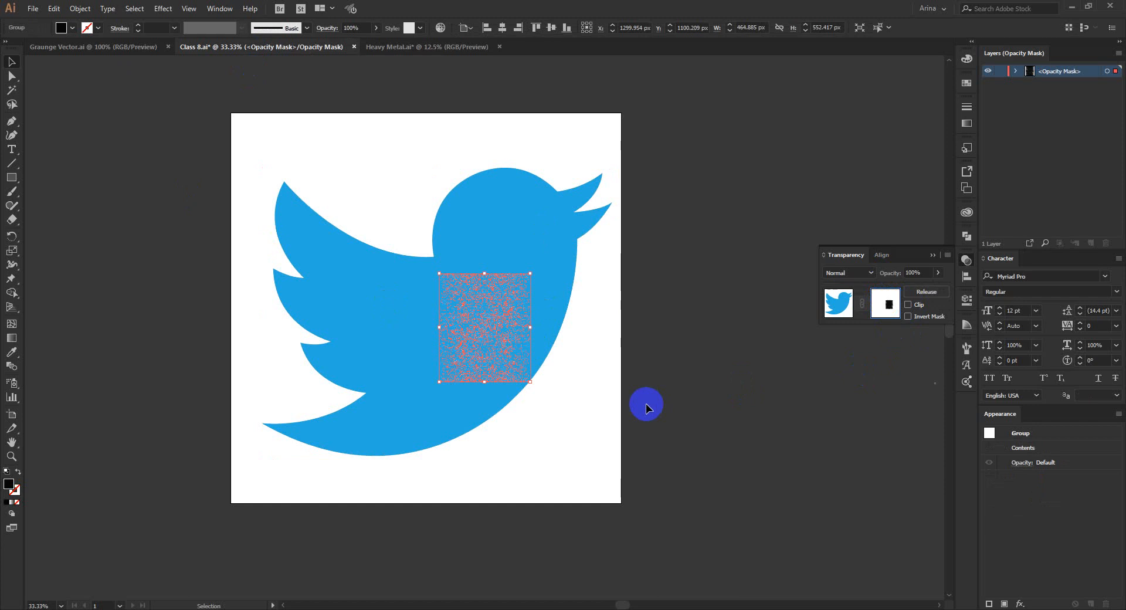
Move and enlarge the texture to about 2046 by 1929 px so it covers the whole bird, and leave mask editing.
{"action": "left_click_drag", "start_coordinate": [494, 354], "coordinate": [287, 210]}
{"action": "left_click_drag", "start_coordinate": [324, 240], "coordinate": [635, 509]}
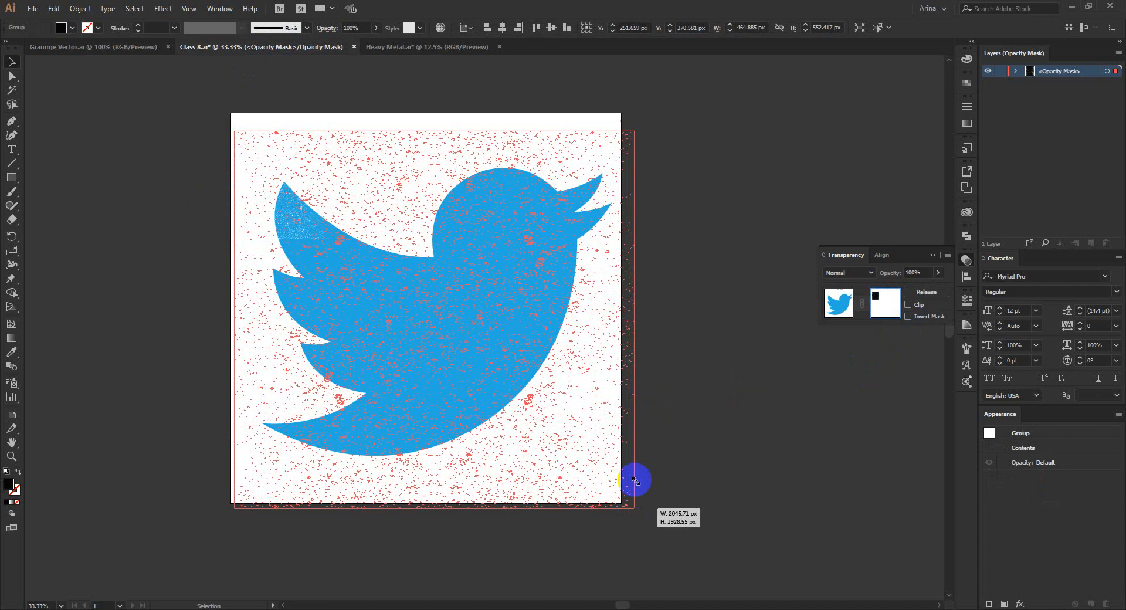
{"action": "left_click", "coordinate": [72, 27]}
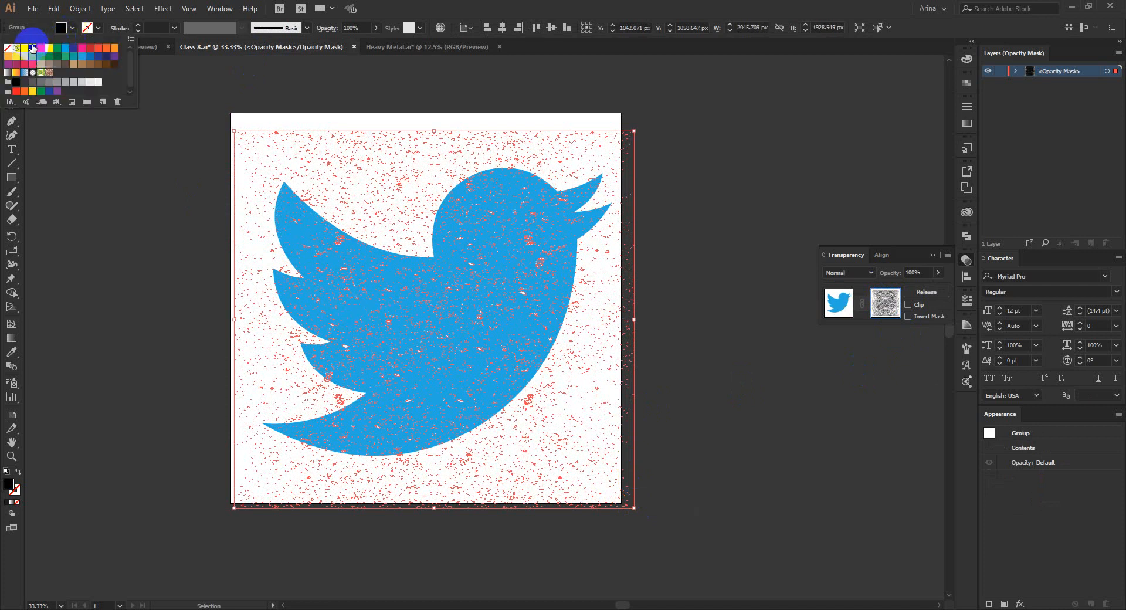
{"action": "key", "text": "Escape"}
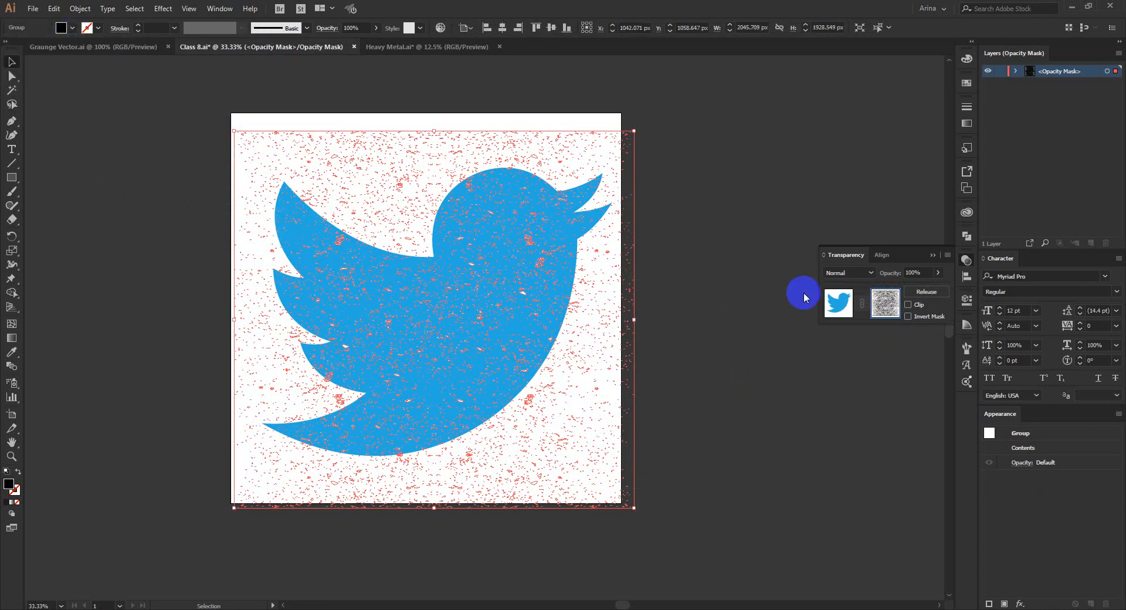
{"action": "left_click", "coordinate": [838, 303]}
{"action": "left_click", "coordinate": [745, 352]}
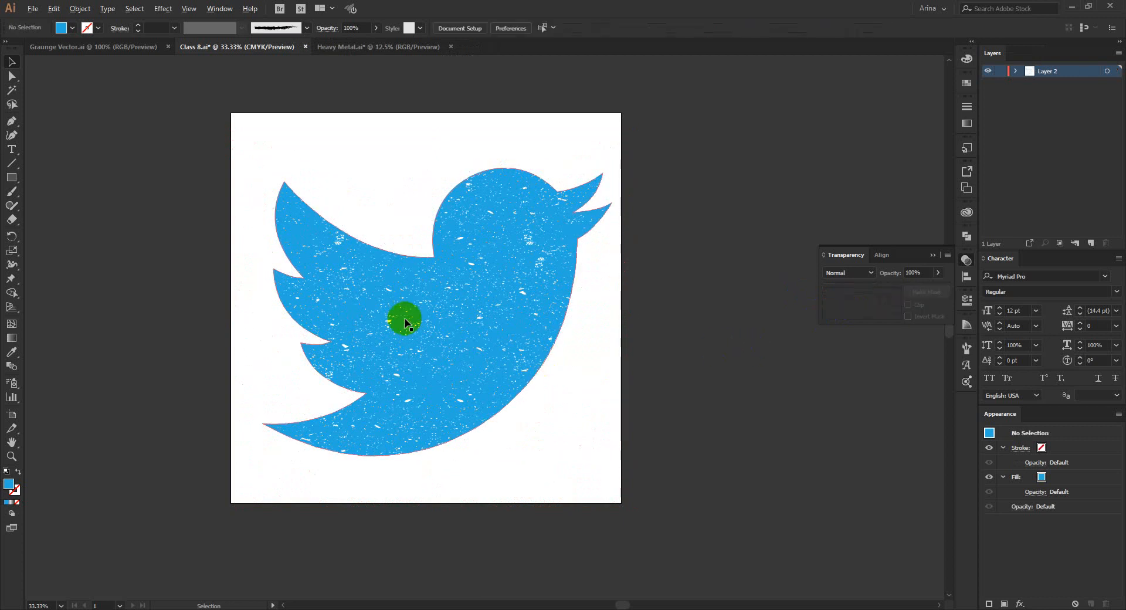
Examine the grunge texture on the masked bird up close and across the whole artboard.
{"action": "scroll", "coordinate": [405, 321], "scroll_direction": "up", "scroll_amount": 2}
{"action": "scroll", "coordinate": [405, 321], "scroll_direction": "down", "scroll_amount": 1}
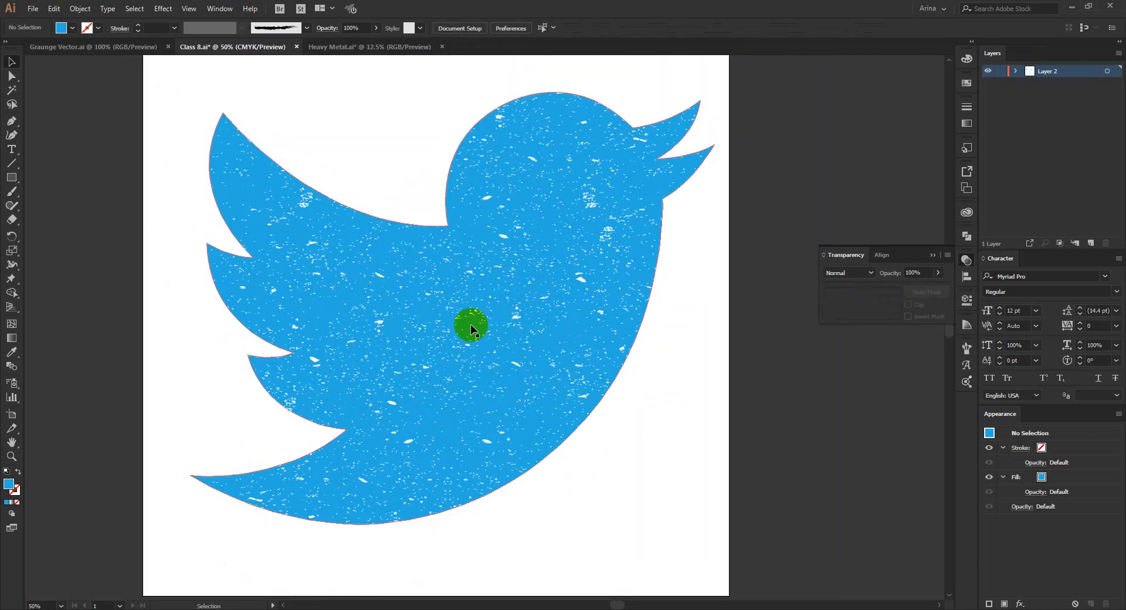
{"action": "scroll", "coordinate": [510, 309], "scroll_direction": "down", "scroll_amount": 1}
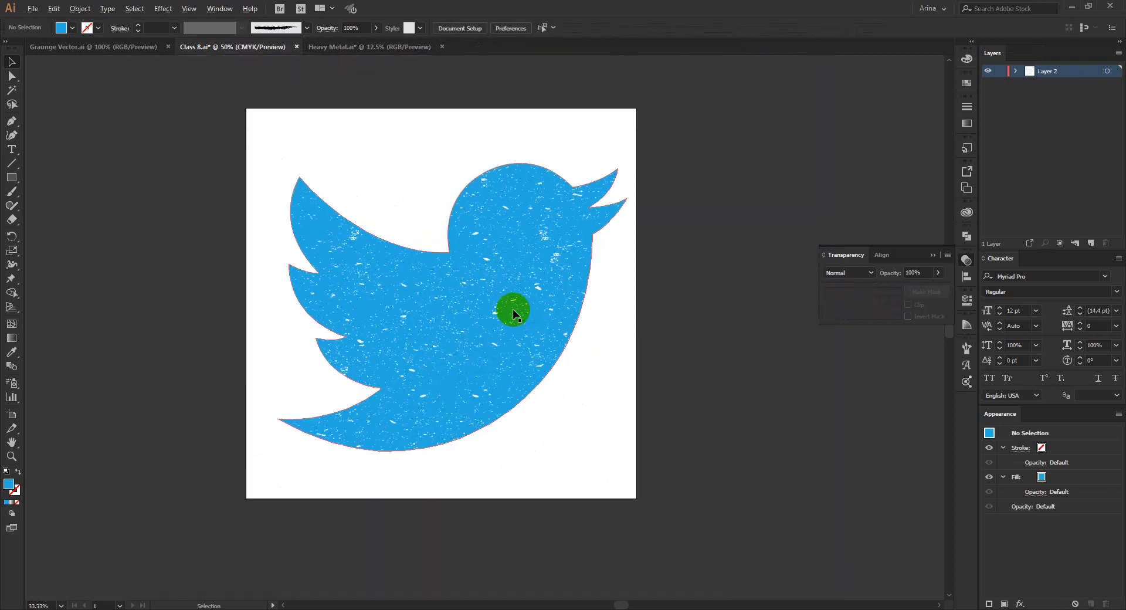
{"action": "scroll", "coordinate": [510, 309], "scroll_direction": "up", "scroll_amount": 5}
{"action": "scroll", "coordinate": [418, 311], "scroll_direction": "down", "scroll_amount": 5}
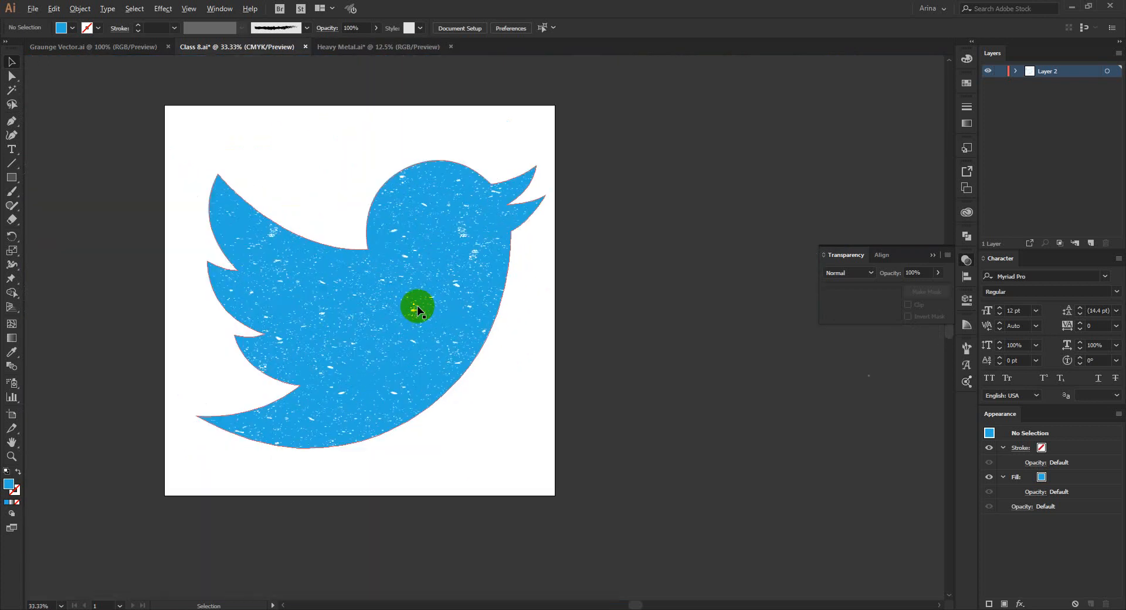
{"action": "left_click_drag", "start_coordinate": [181, 126], "coordinate": [618, 499]}
{"action": "left_click_drag", "start_coordinate": [554, 481], "coordinate": [623, 514]}
{"action": "left_click", "coordinate": [186, 115]}
{"action": "left_click", "coordinate": [472, 389]}
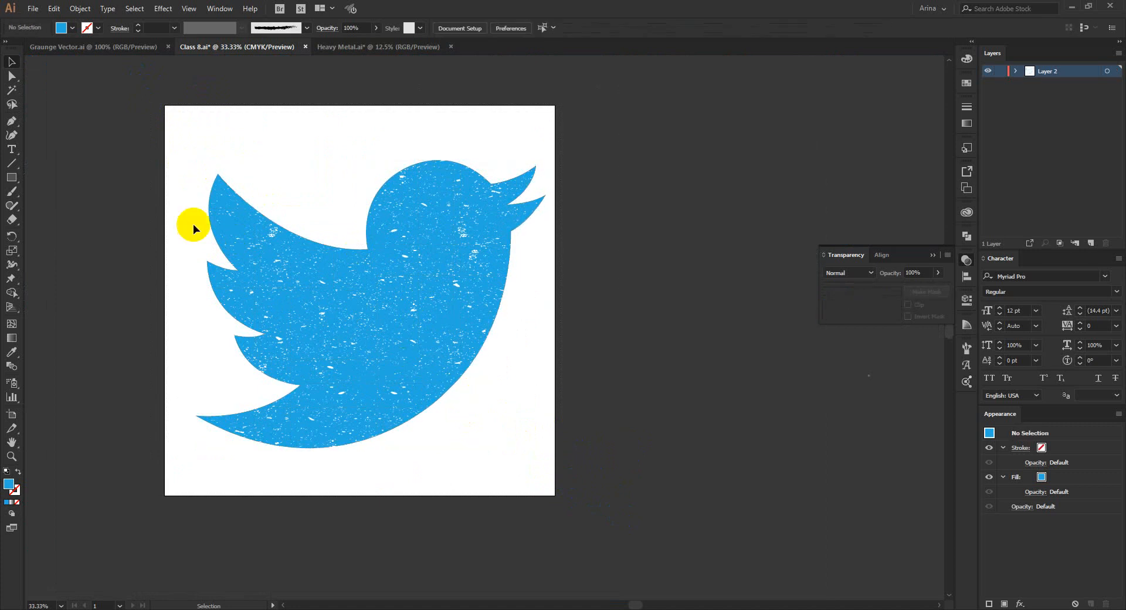
Add the text "Twitter" below the bird and enlarge it to about 337 pt.
{"action": "left_click", "coordinate": [11, 151]}
{"action": "left_click", "coordinate": [423, 457]}
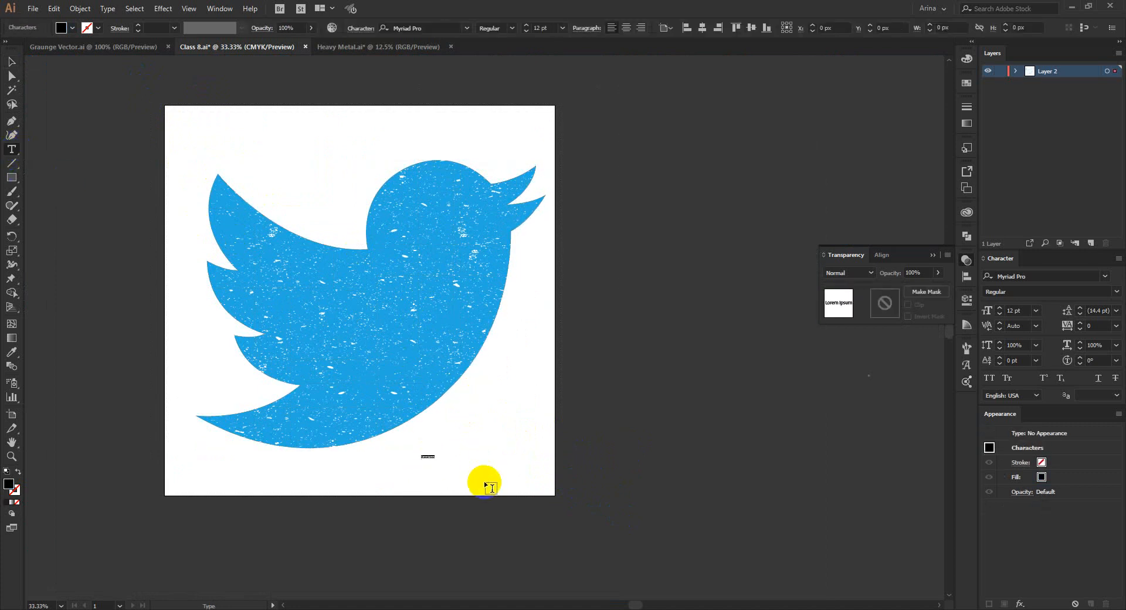
{"action": "type", "text": "n"}
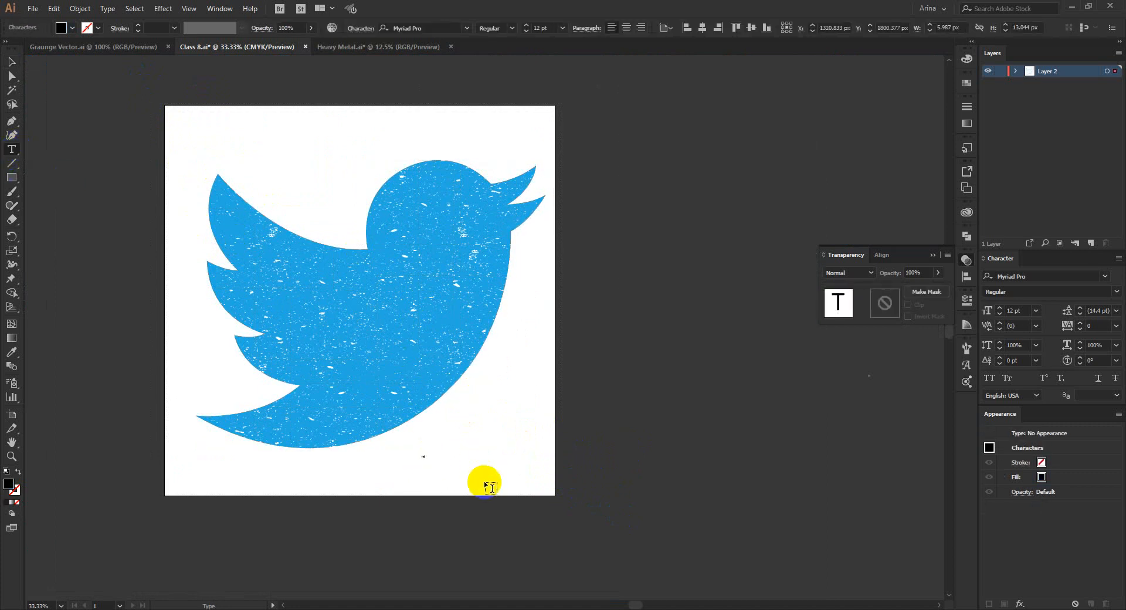
{"action": "type", "text": "witter"}
{"action": "left_click", "coordinate": [11, 62]}
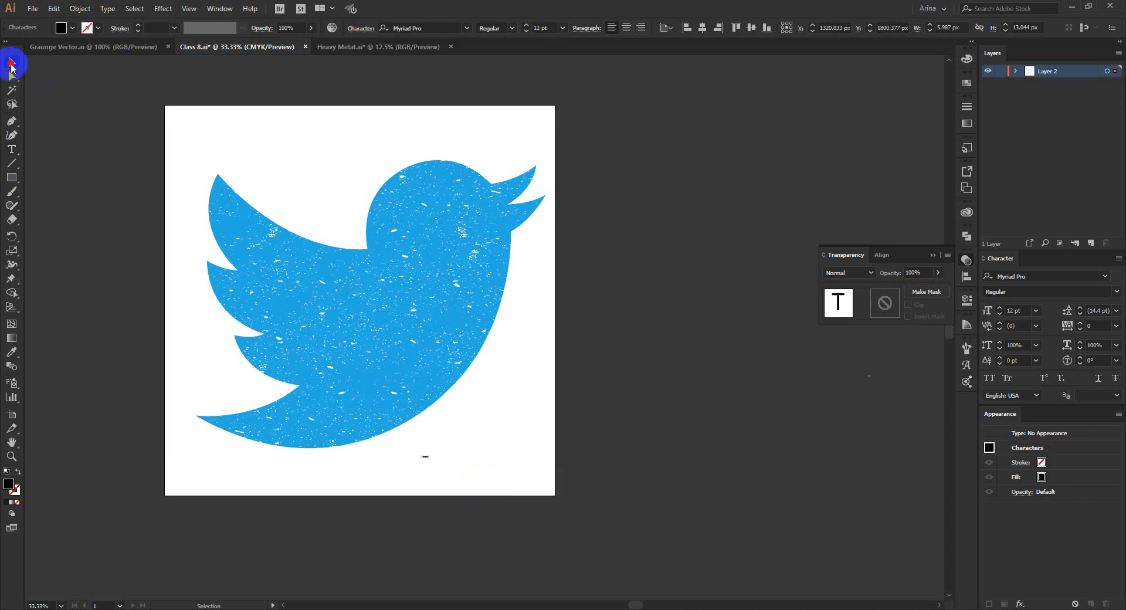
{"action": "left_click_drag", "start_coordinate": [682, 594], "coordinate": [523, 385]}
{"action": "scroll", "coordinate": [490, 226], "scroll_direction": "up", "scroll_amount": 2}
{"action": "scroll", "coordinate": [489, 226], "scroll_direction": "up", "scroll_amount": 1}
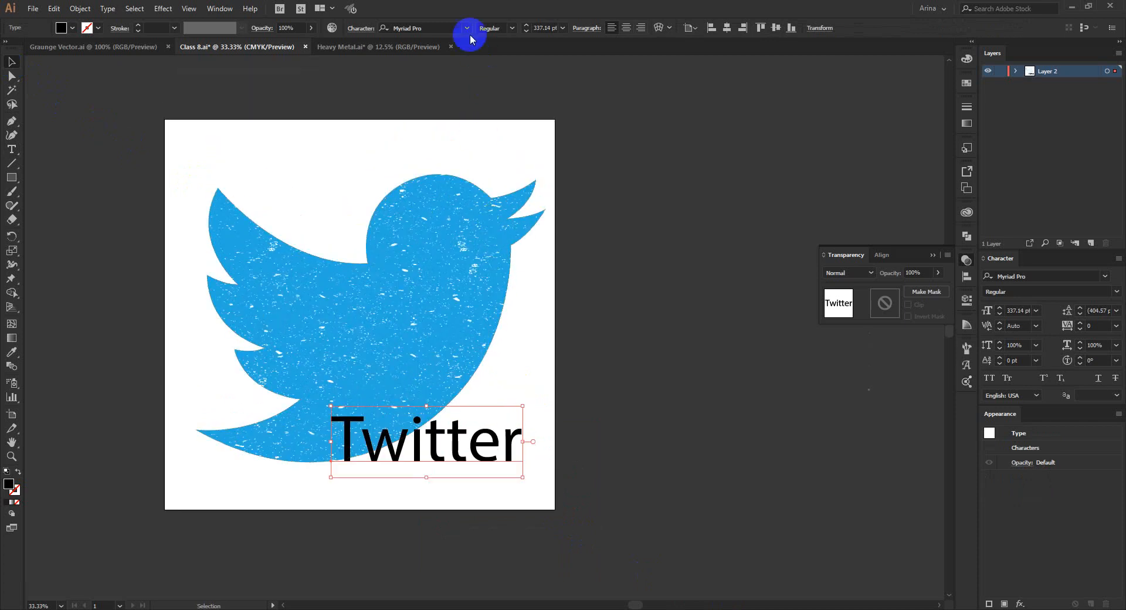
Set the Twitter text's font to Heroes Legend from the favourite fonts and move the text left across the bird's tail.
{"action": "left_click", "coordinate": [467, 28]}
{"action": "left_click", "coordinate": [490, 45]}
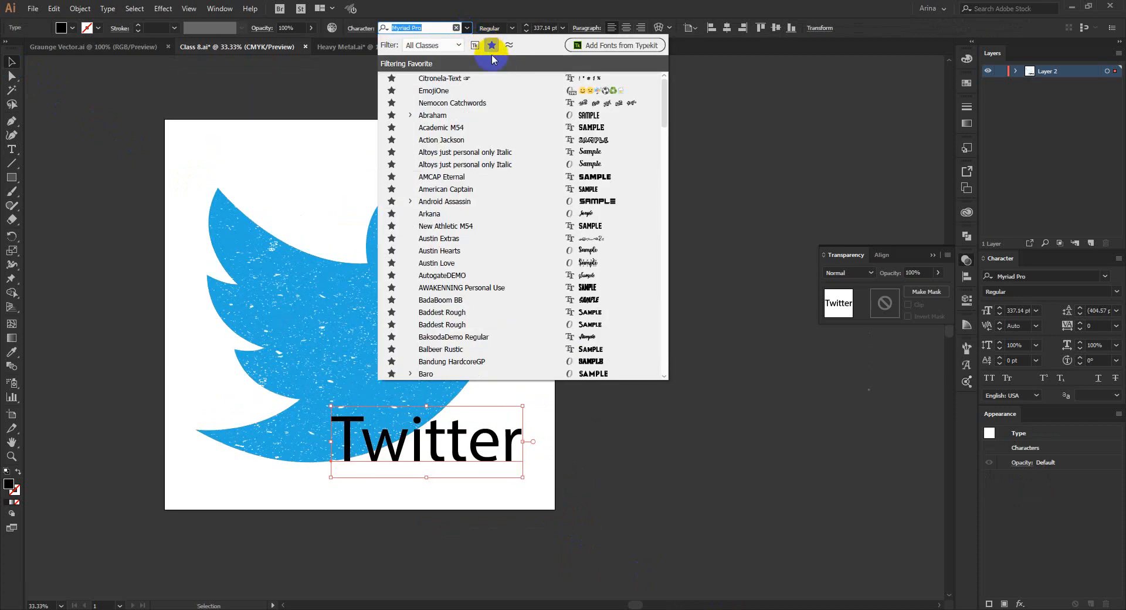
{"action": "scroll", "coordinate": [574, 176], "scroll_direction": "down", "scroll_amount": 6}
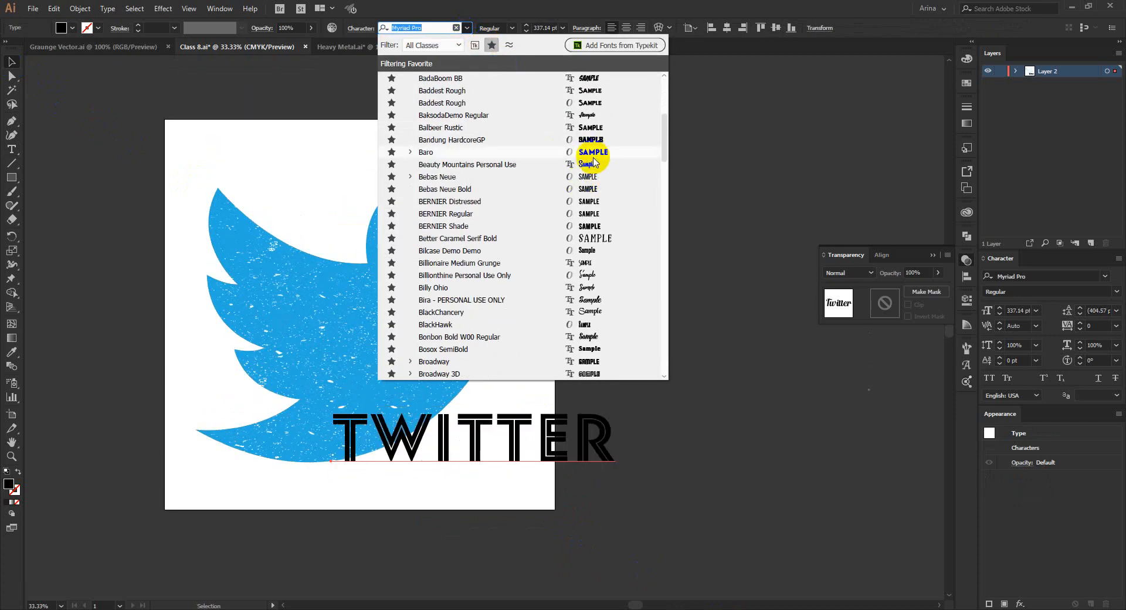
{"action": "scroll", "coordinate": [592, 167], "scroll_direction": "down", "scroll_amount": 4}
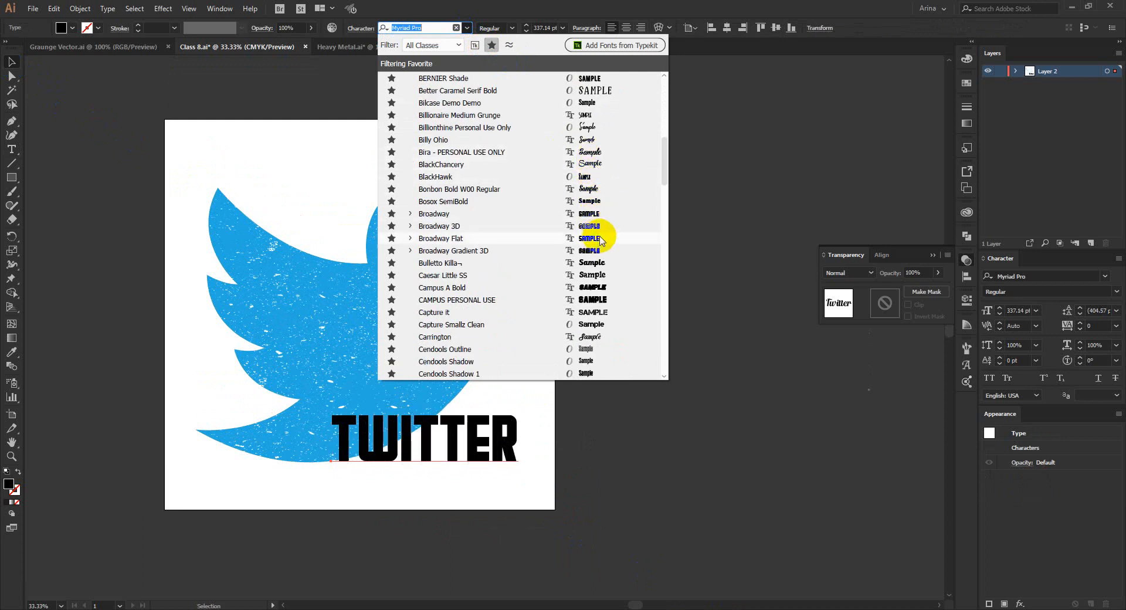
{"action": "scroll", "coordinate": [605, 251], "scroll_direction": "down", "scroll_amount": 6}
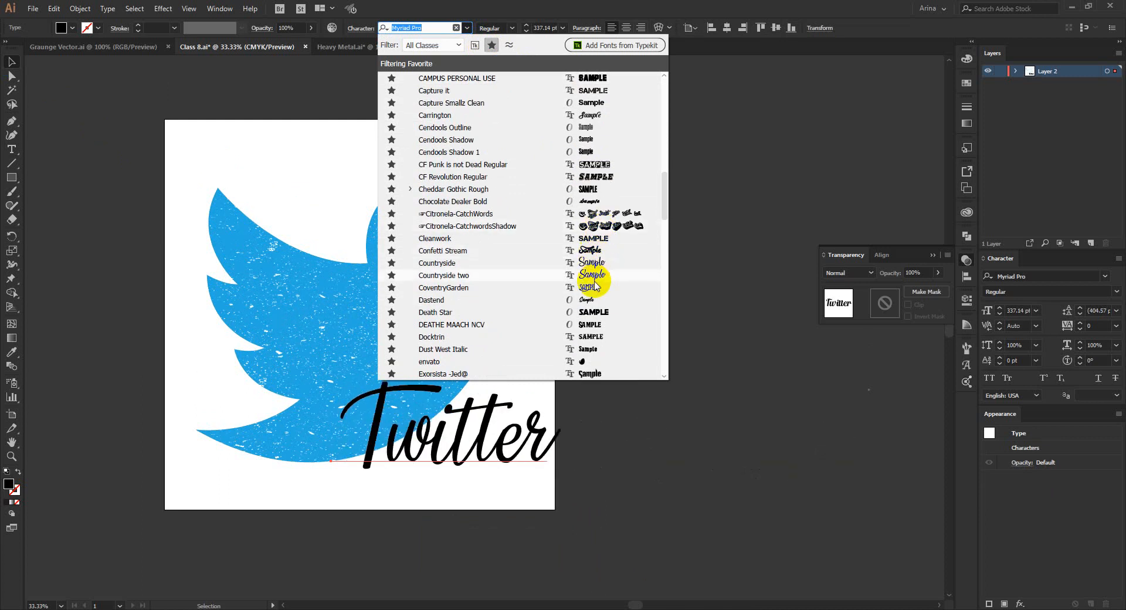
{"action": "scroll", "coordinate": [595, 281], "scroll_direction": "down", "scroll_amount": 7}
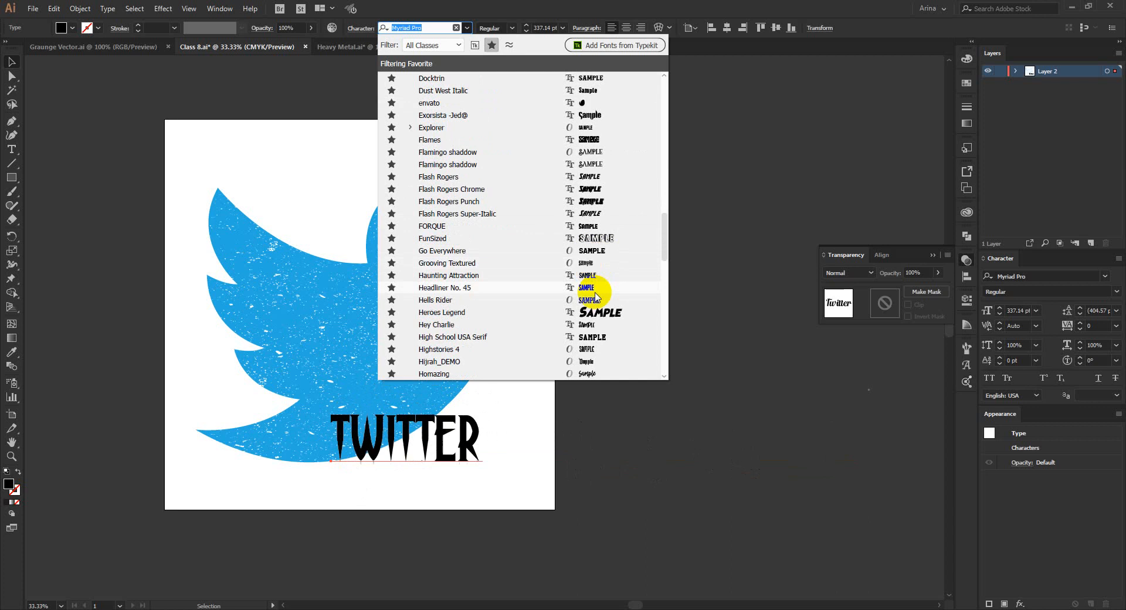
{"action": "scroll", "coordinate": [597, 314], "scroll_direction": "down", "scroll_amount": 7}
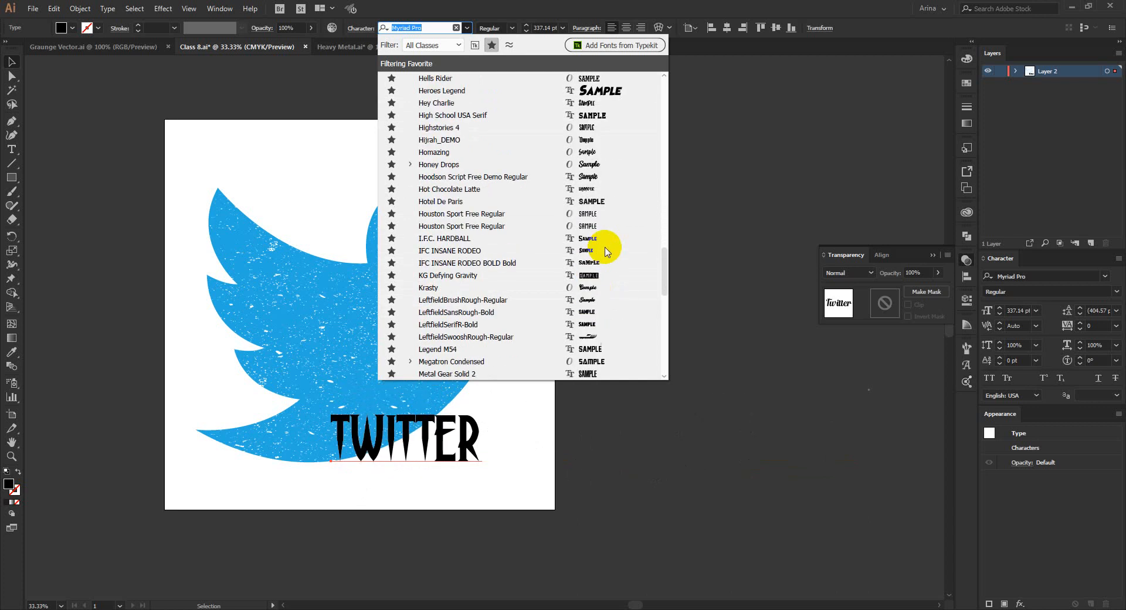
{"action": "scroll", "coordinate": [662, 258], "scroll_direction": "up", "scroll_amount": 5}
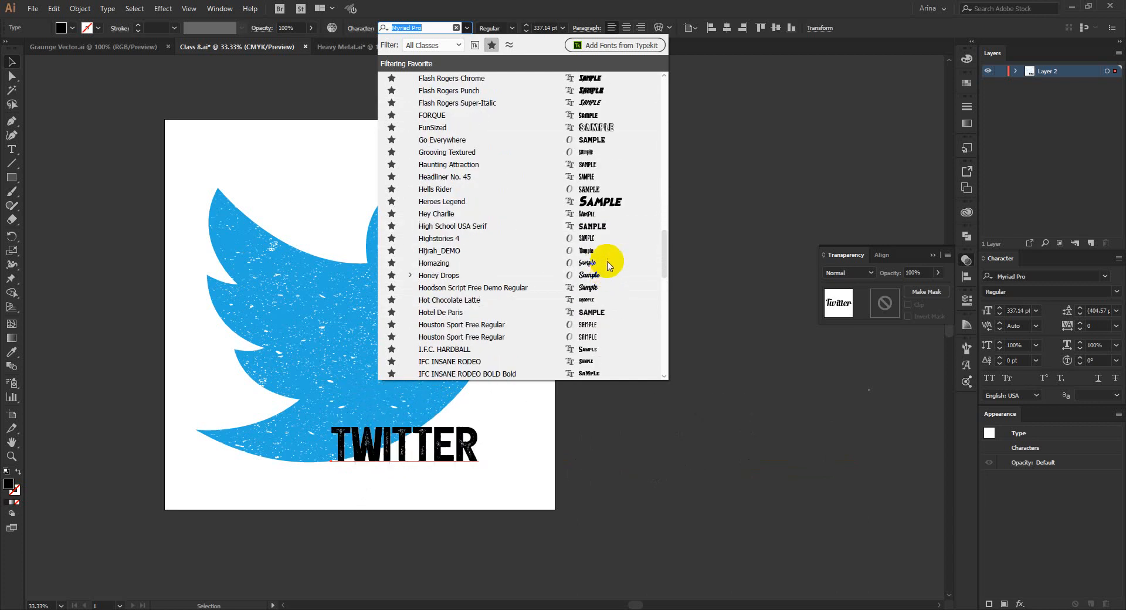
{"action": "left_click", "coordinate": [606, 208]}
{"action": "left_click", "coordinate": [593, 429]}
{"action": "left_click_drag", "start_coordinate": [545, 419], "coordinate": [409, 416]}
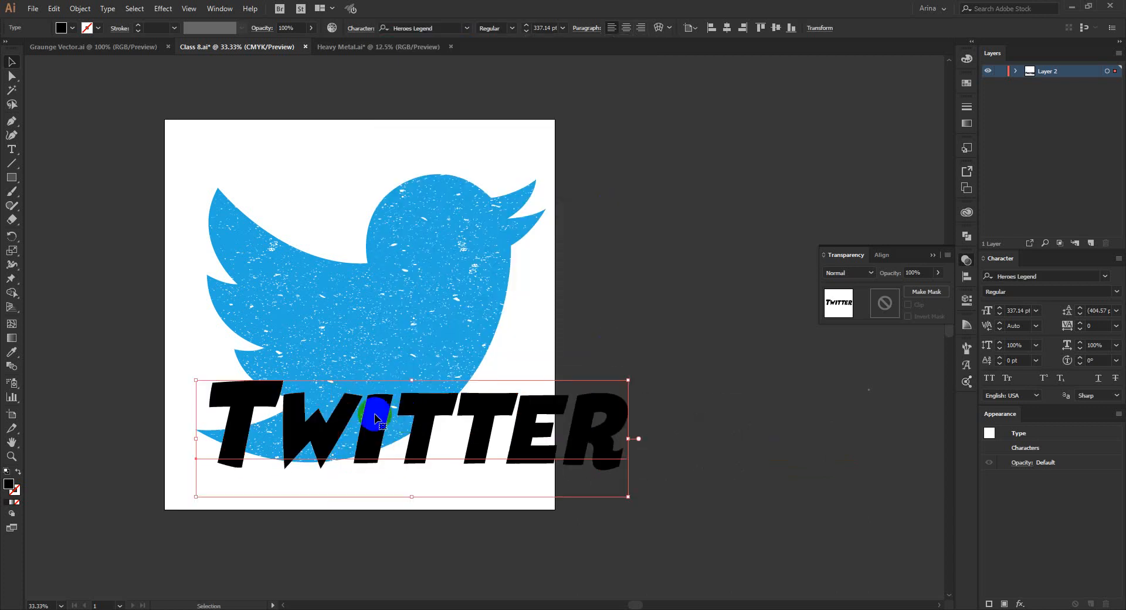
Replace the wording of the black text over the bird's tail with "TWITTER" in capitals.
{"action": "double_click", "coordinate": [375, 414]}
{"action": "key", "text": "ctrl+a"}
{"action": "type", "text": "W"}
{"action": "key", "text": "BackSpace"}
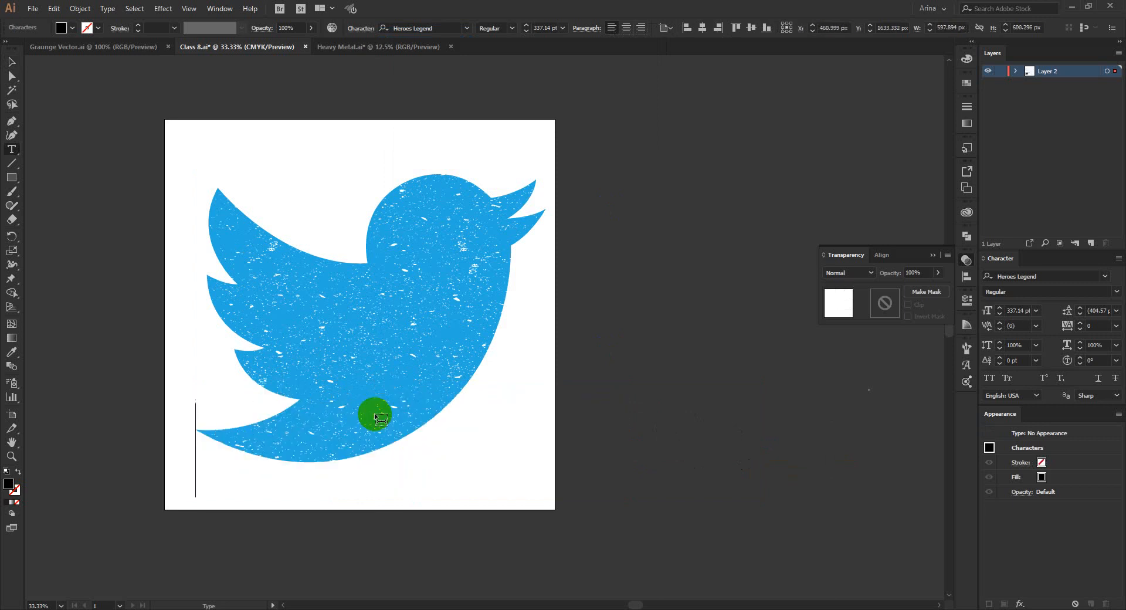
{"action": "type", "text": "TWITTER"}
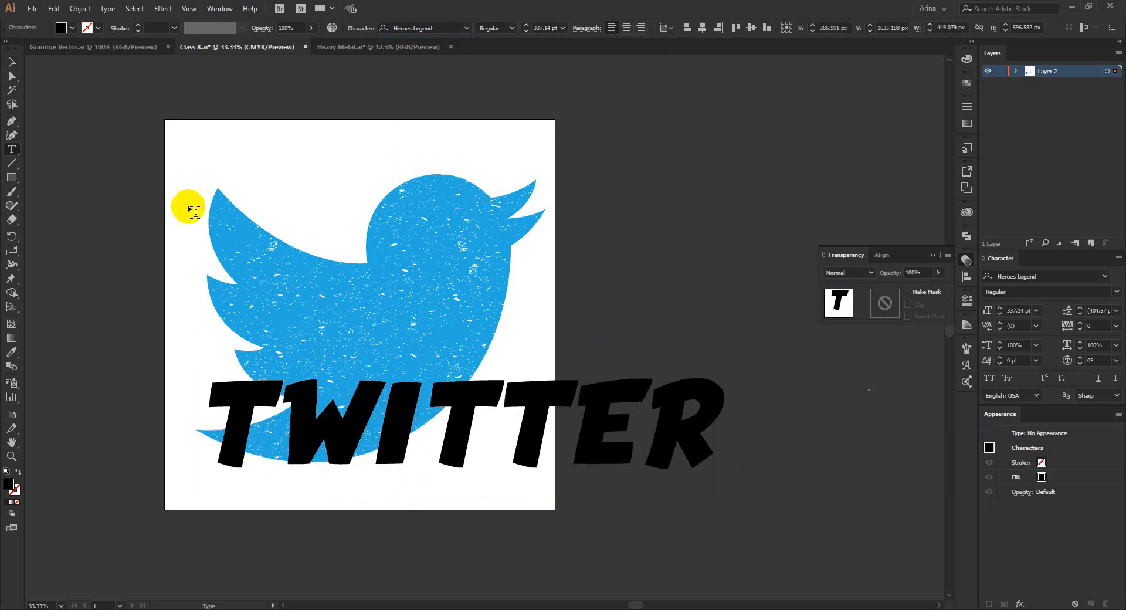
Shrink the TWITTER text to about 198 pt, shift the bird slightly up and right, and align the text across its tail.
{"action": "left_click", "coordinate": [10, 61]}
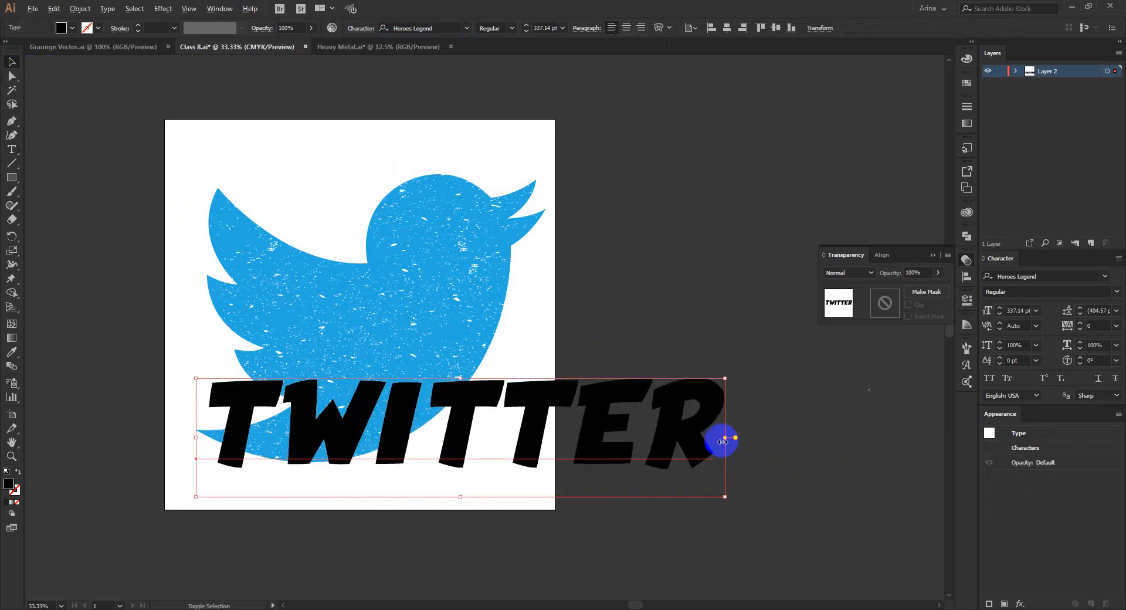
{"action": "left_click_drag", "start_coordinate": [721, 440], "coordinate": [615, 446]}
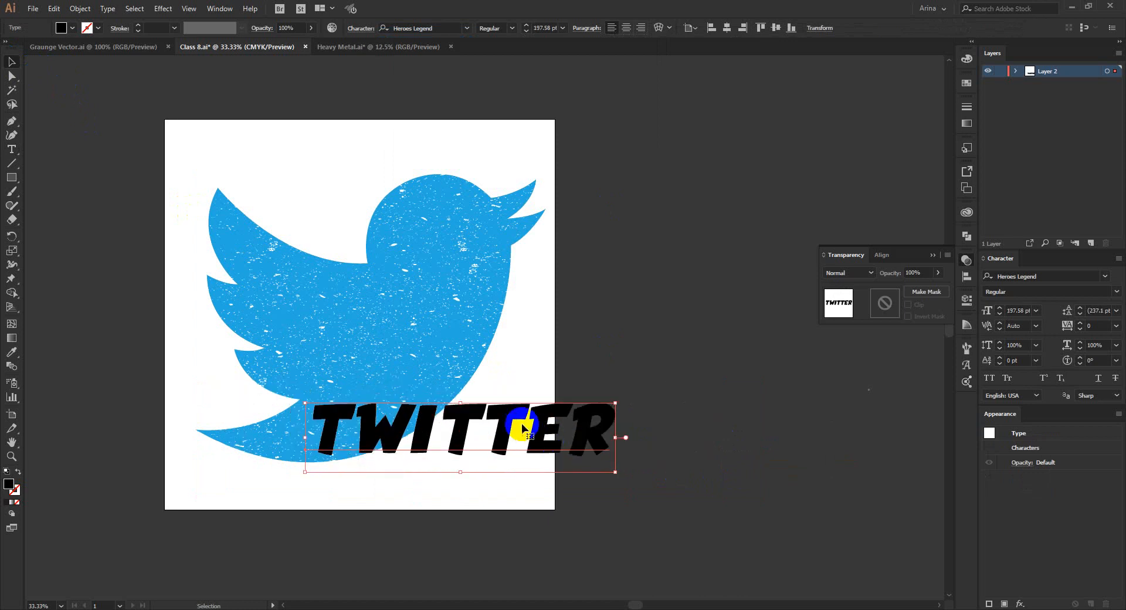
{"action": "left_click_drag", "start_coordinate": [517, 429], "coordinate": [391, 445]}
{"action": "left_click_drag", "start_coordinate": [409, 372], "coordinate": [438, 350]}
{"action": "mouse_move", "coordinate": [463, 451]}
{"action": "left_mouse_down"}
{"action": "mouse_move", "coordinate": [493, 451]}
{"action": "mouse_move", "coordinate": [448, 453]}
{"action": "mouse_move", "coordinate": [454, 445]}
{"action": "left_mouse_up"}
Convert the TWITTER text to outlines.
{"action": "right_click", "coordinate": [492, 450]}
{"action": "left_click", "coordinate": [529, 299]}
{"action": "left_click", "coordinate": [560, 442]}
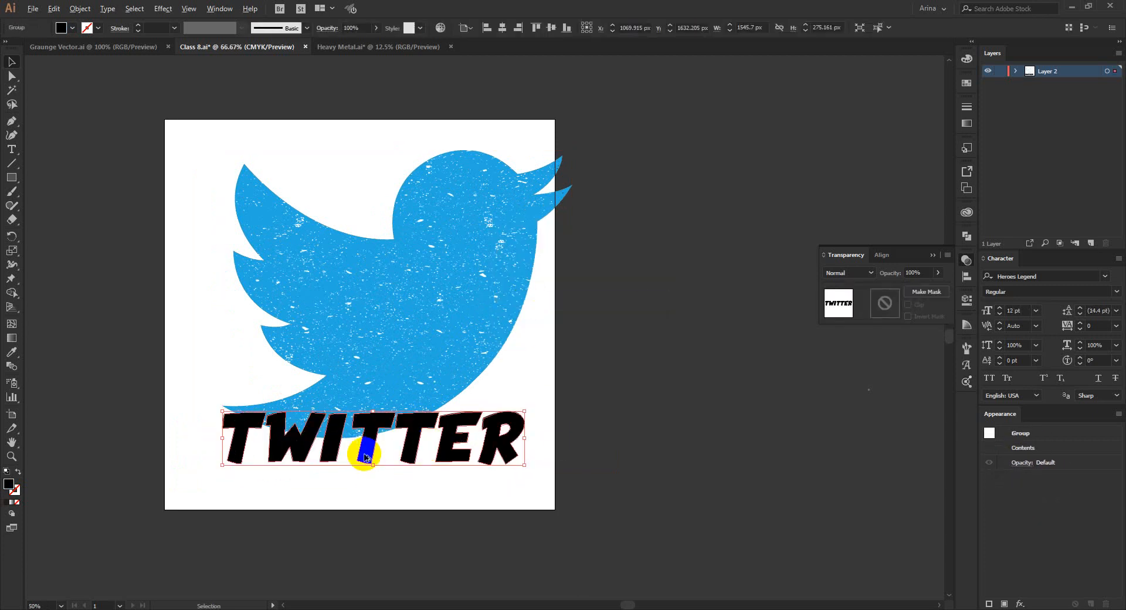
Apply Offset Path to the outlined TWITTER letters with a 20 px offset, miter joins and the preview on.
{"action": "scroll", "coordinate": [363, 455], "scroll_direction": "up", "scroll_amount": 2}
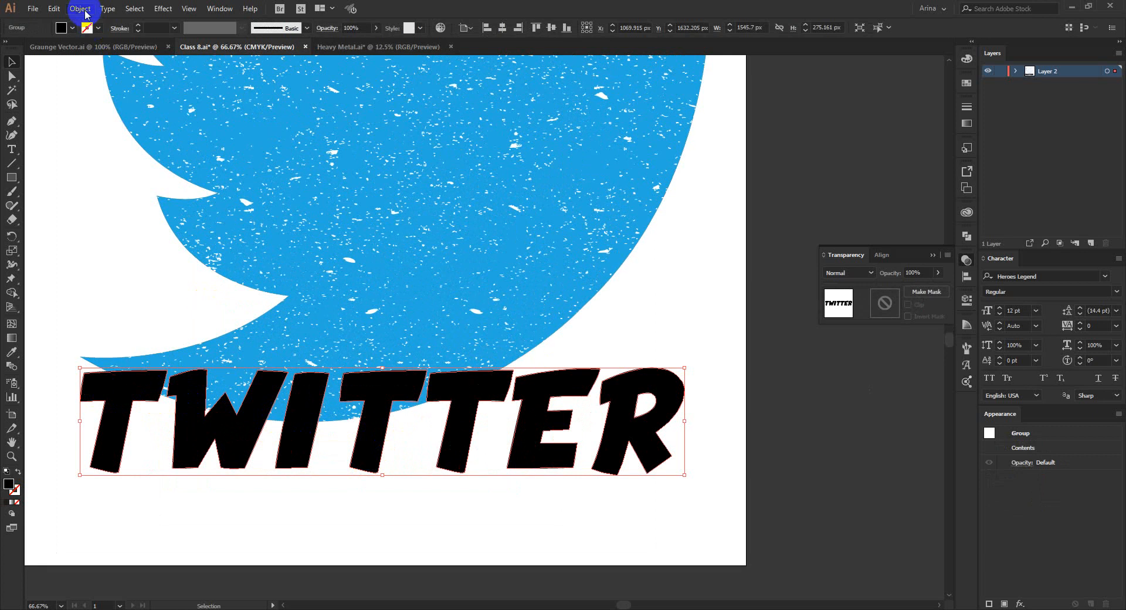
{"action": "left_click", "coordinate": [62, 9]}
{"action": "mouse_move", "coordinate": [75, 9]}
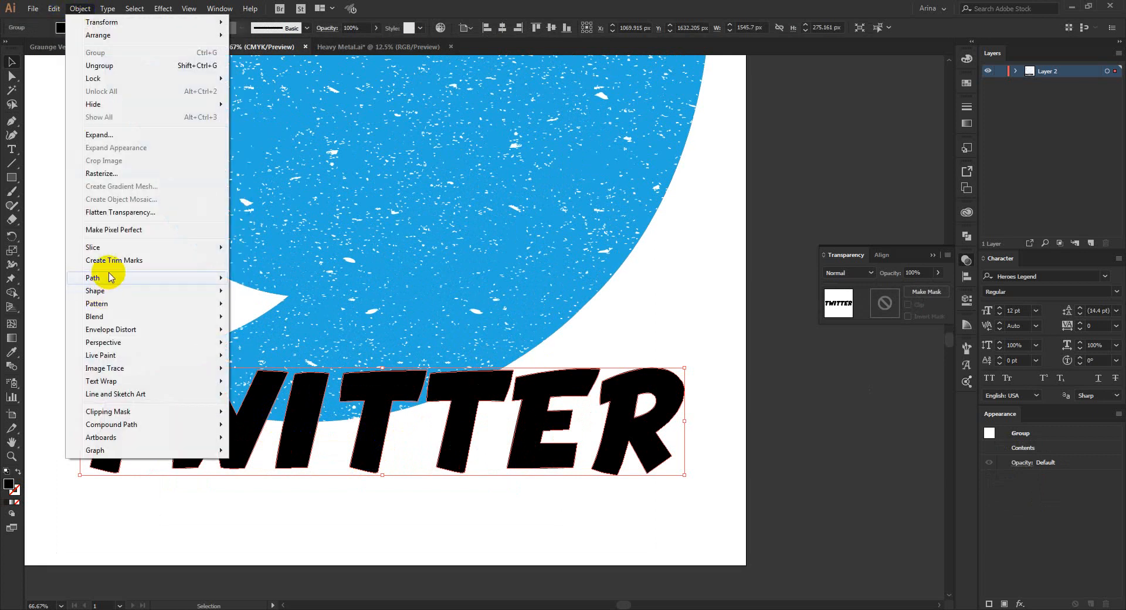
{"action": "mouse_move", "coordinate": [114, 277]}
{"action": "left_click", "coordinate": [271, 322]}
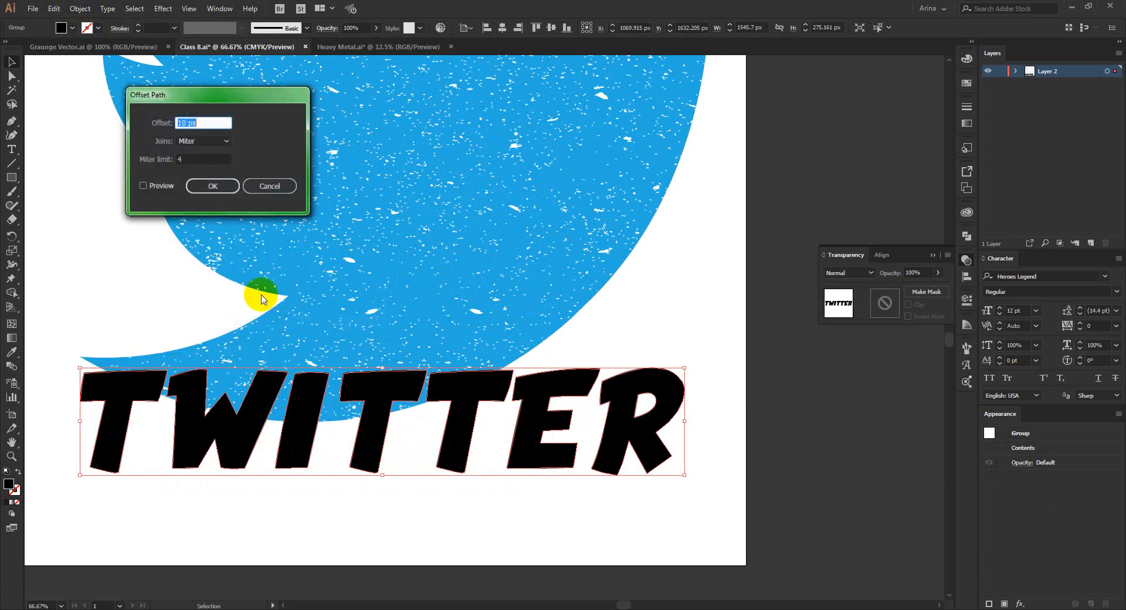
{"action": "left_click", "coordinate": [165, 186]}
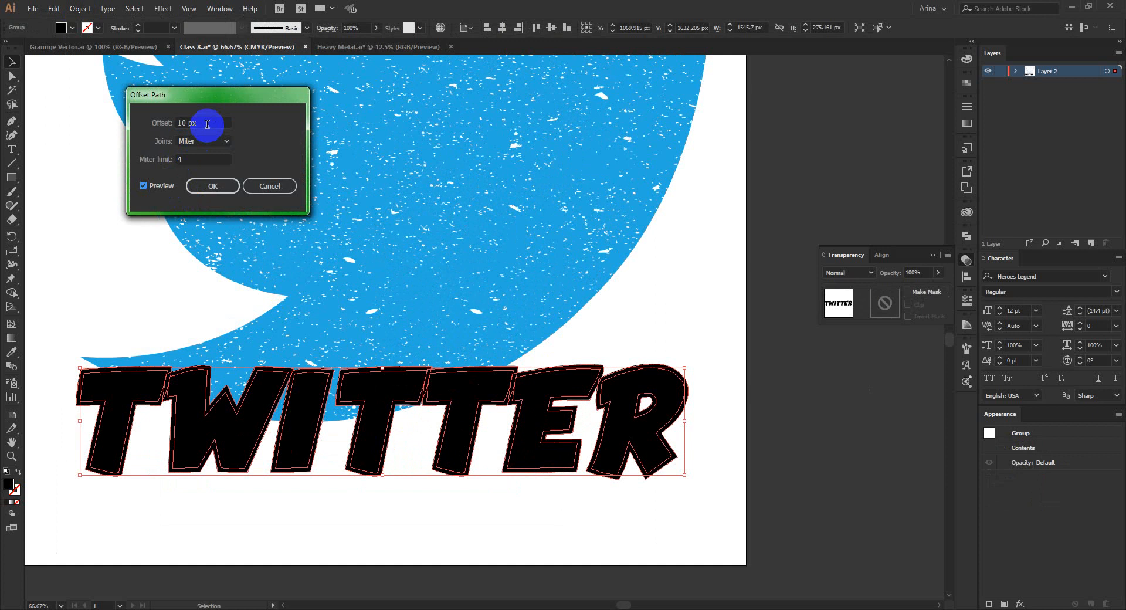
{"action": "scroll", "coordinate": [207, 124], "scroll_direction": "up", "scroll_amount": 2}
{"action": "scroll", "coordinate": [207, 124], "scroll_direction": "down", "scroll_amount": 1}
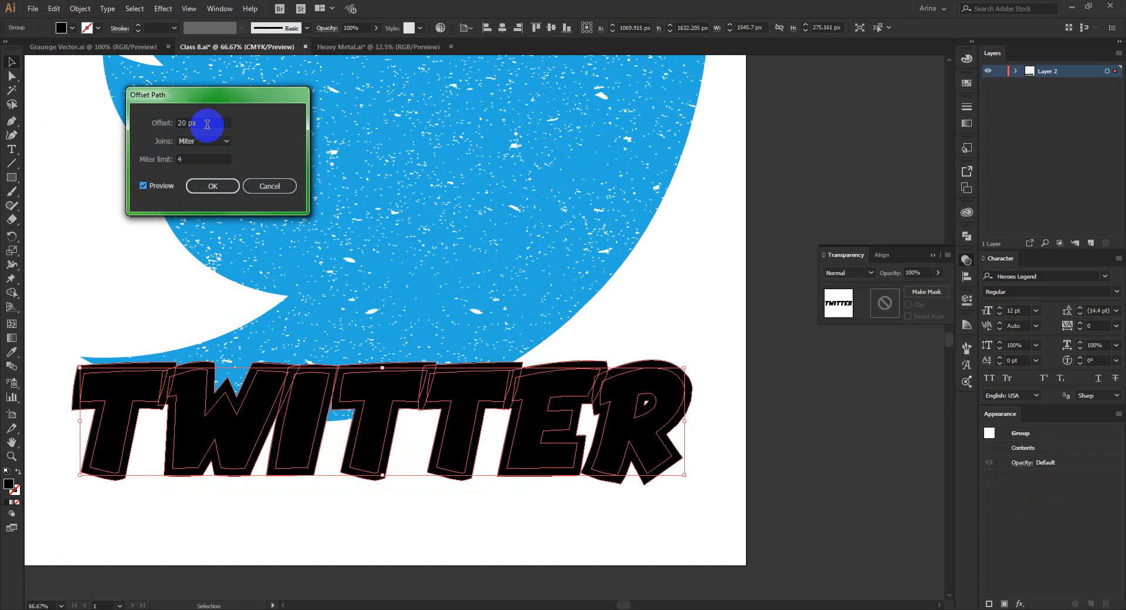
{"action": "left_click", "coordinate": [212, 186]}
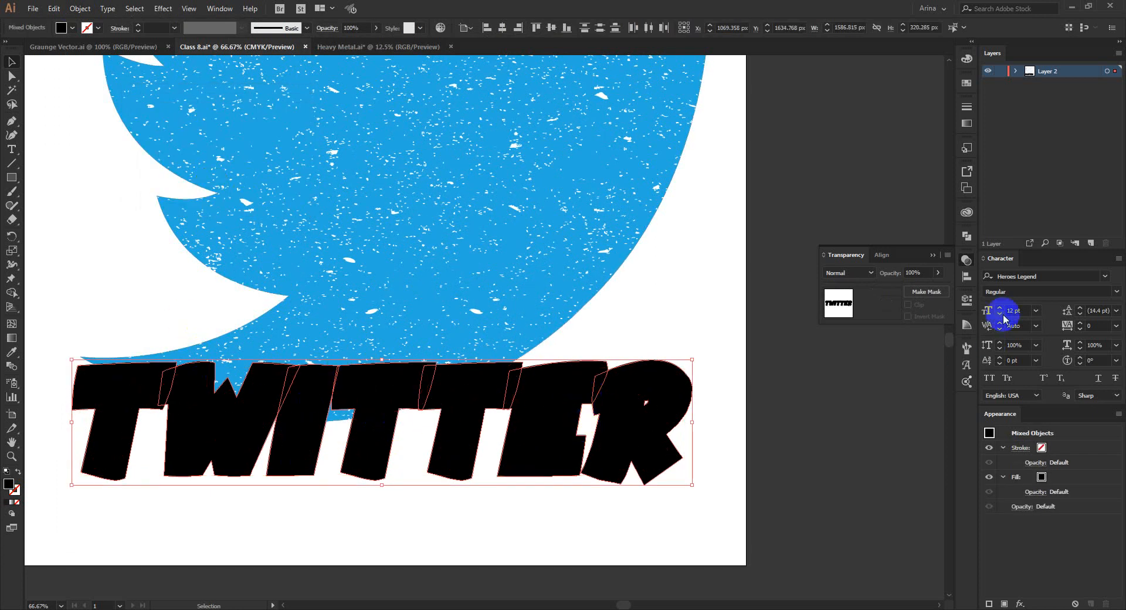
Unite the offset letter shapes into a single shape and cut it to the clipboard.
{"action": "left_click", "coordinate": [964, 238]}
{"action": "left_click", "coordinate": [829, 261]}
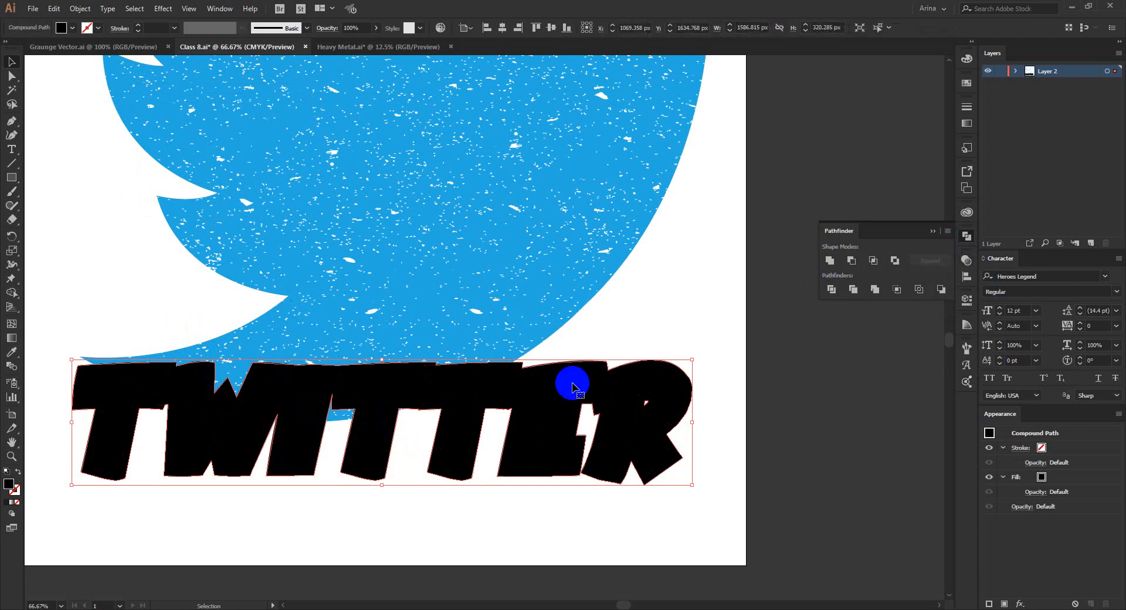
{"action": "key", "text": "a"}
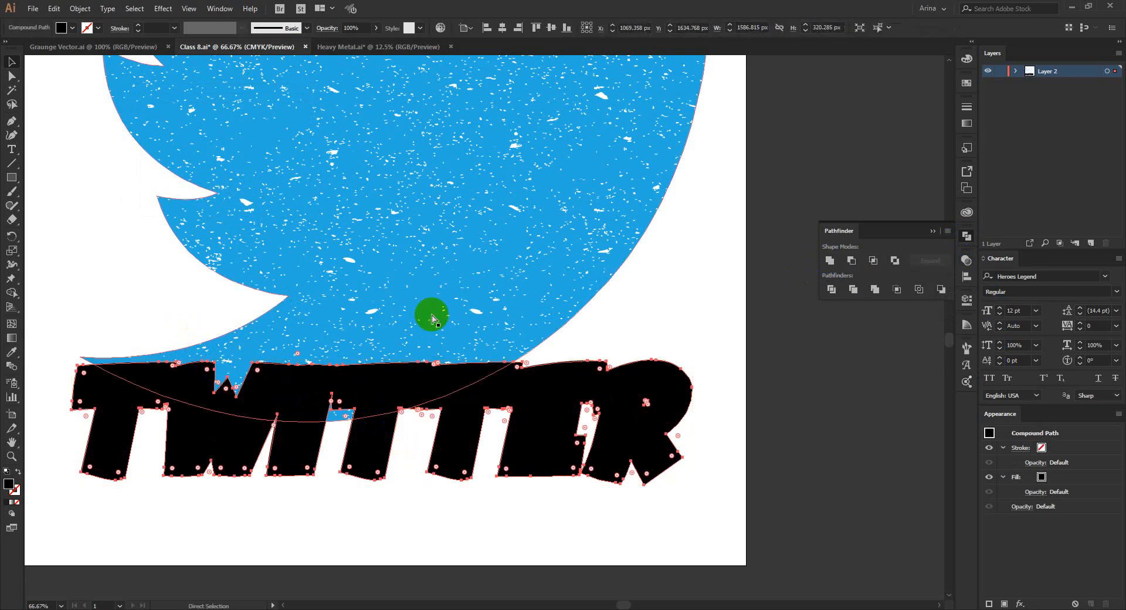
{"action": "key", "text": "ctrl+x"}
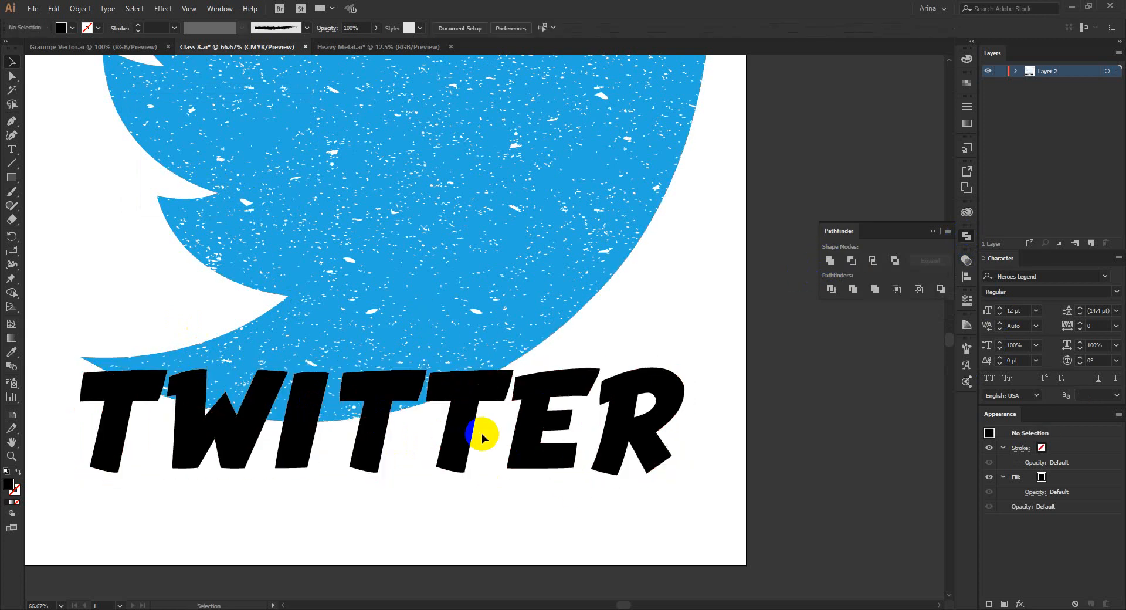
Enter the bird's opacity mask and delete the grunge texture from it.
{"action": "left_click", "coordinate": [463, 435]}
{"action": "scroll", "coordinate": [554, 446], "scroll_direction": "down", "scroll_amount": 2}
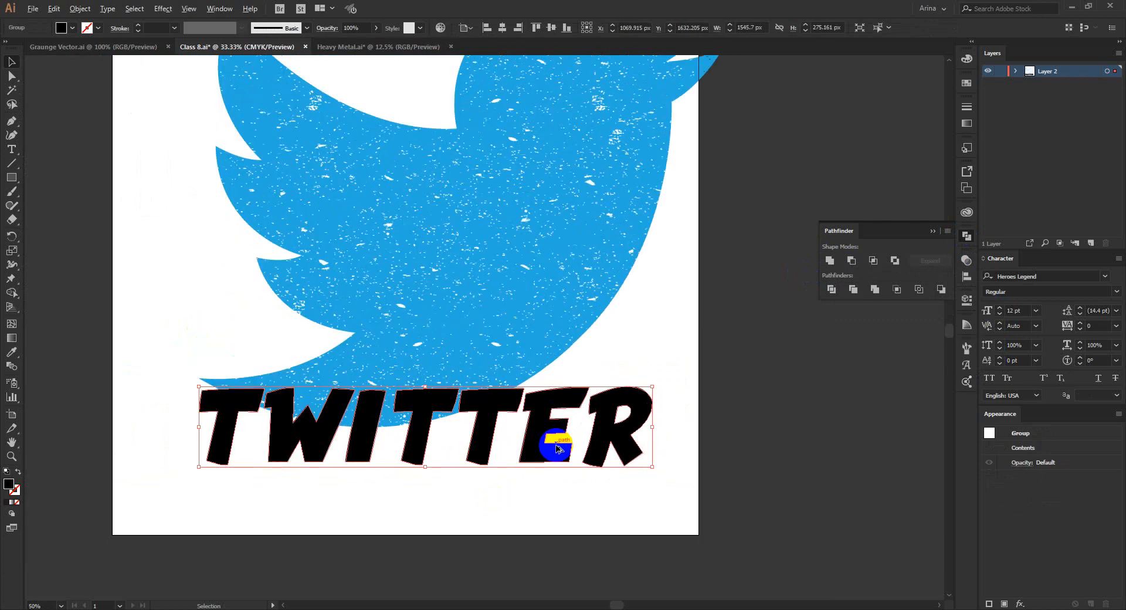
{"action": "left_click", "coordinate": [509, 333]}
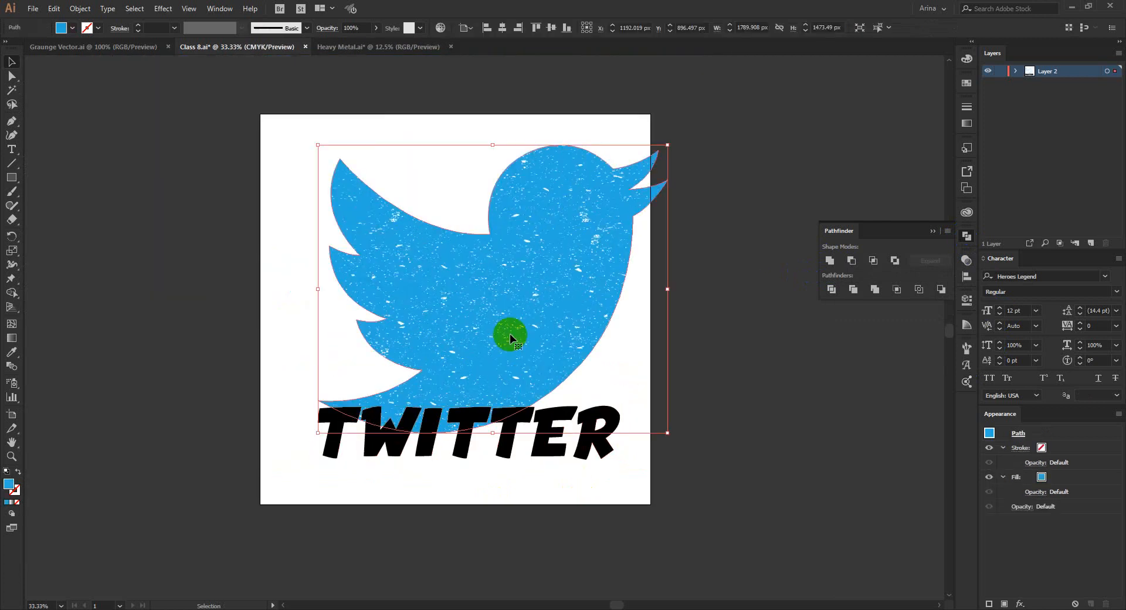
{"action": "left_click", "coordinate": [639, 340]}
{"action": "left_click", "coordinate": [527, 304]}
{"action": "left_click", "coordinate": [966, 260]}
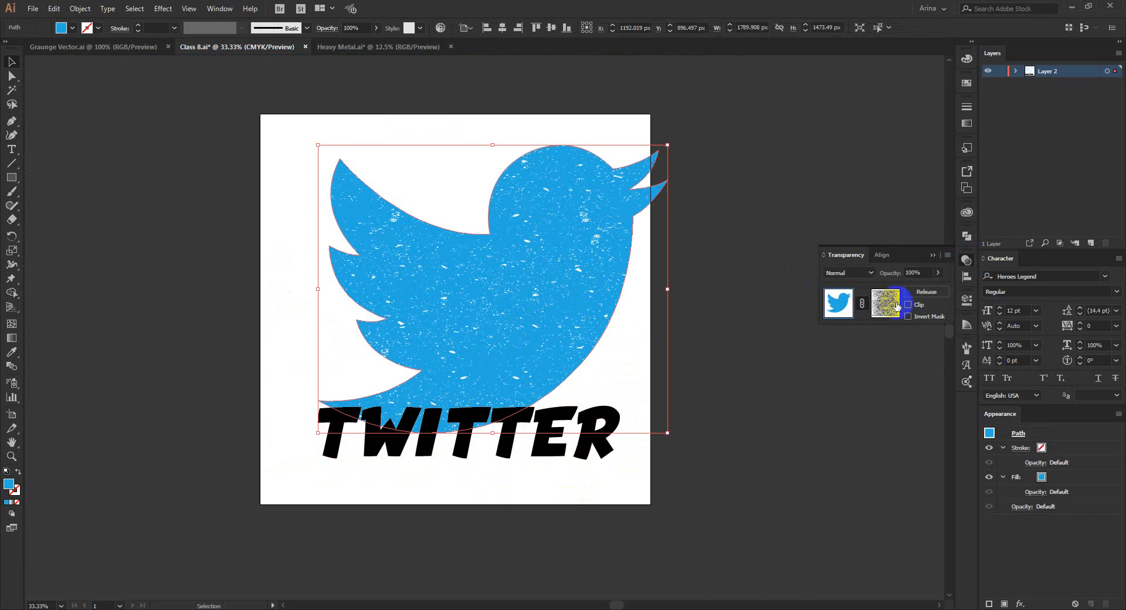
{"action": "left_click", "coordinate": [889, 309]}
{"action": "left_click", "coordinate": [725, 343]}
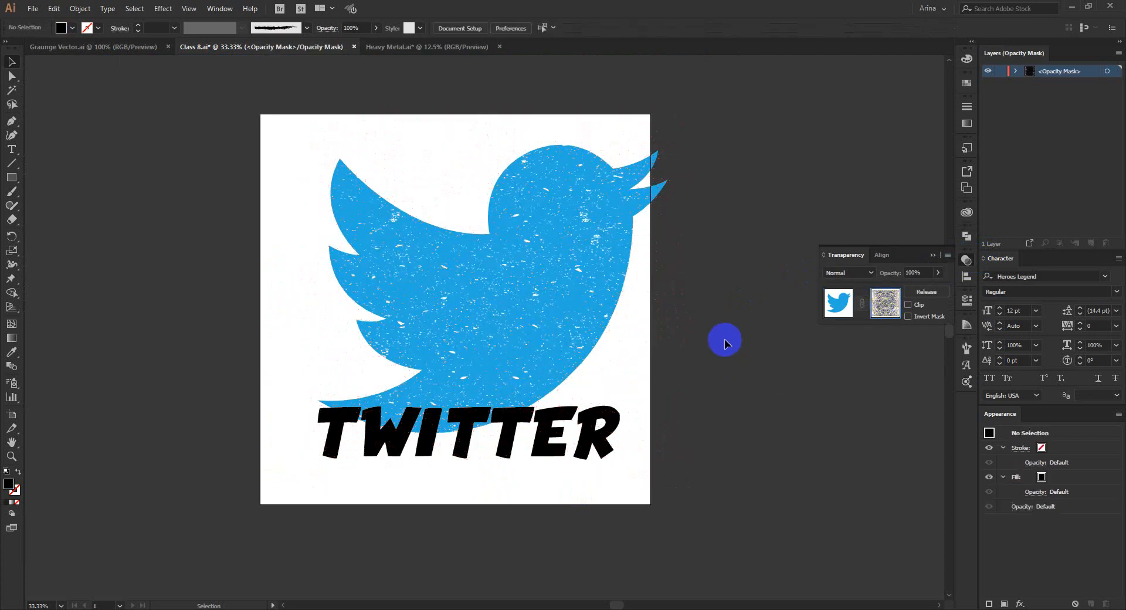
{"action": "left_click", "coordinate": [659, 288]}
{"action": "key", "text": "Delete"}
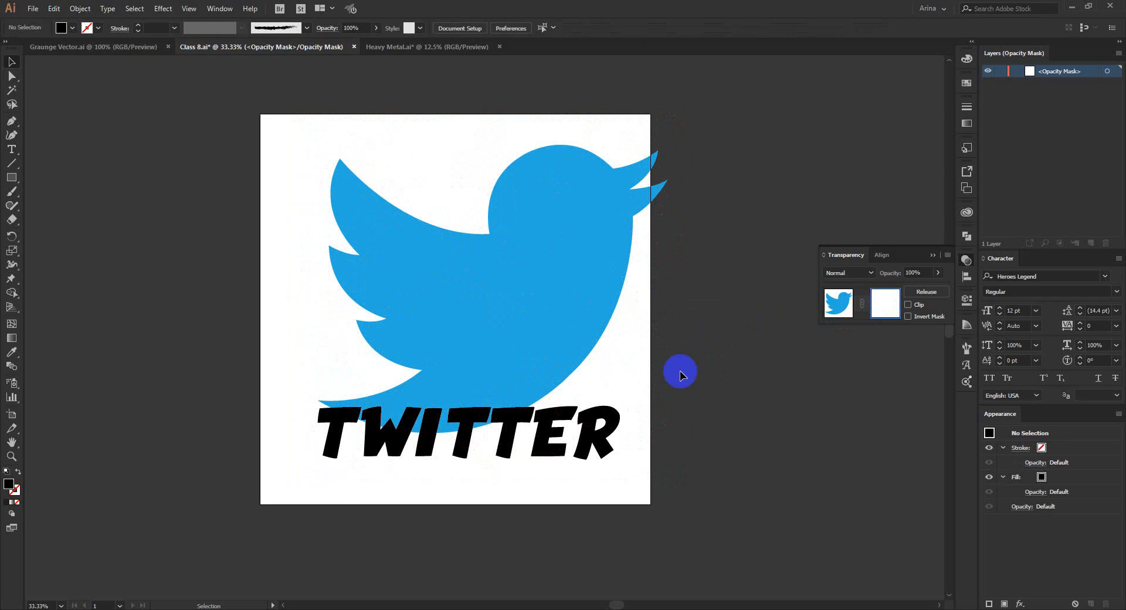
Paste the cut letter outline in place inside the bird's opacity mask and return to editing the artwork.
{"action": "scroll", "coordinate": [505, 453], "scroll_direction": "up", "scroll_amount": 1}
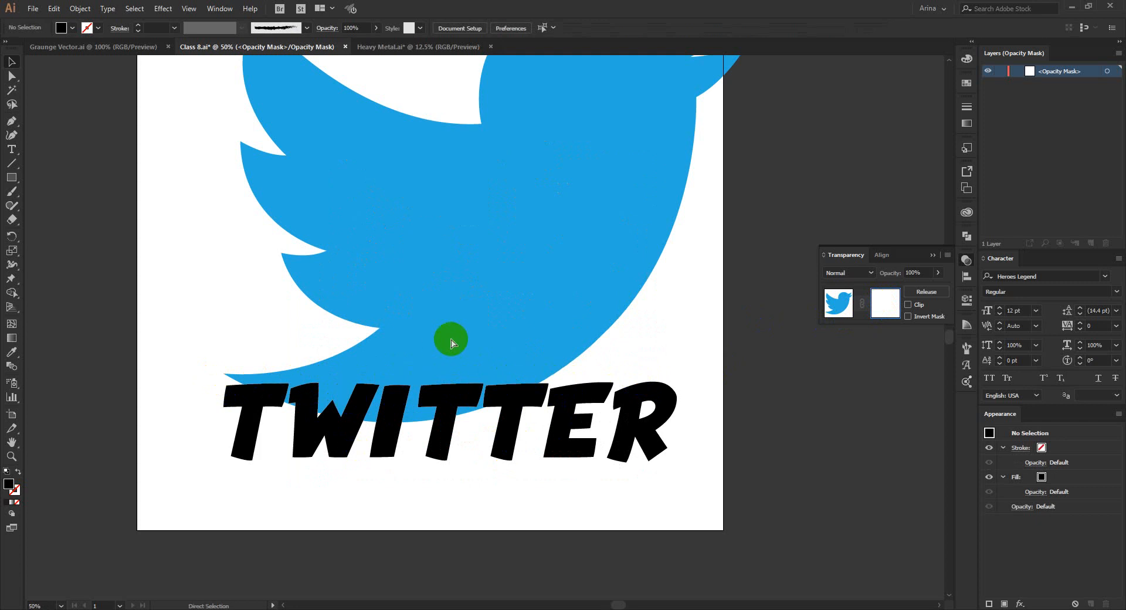
{"action": "key", "text": "ctrl+f"}
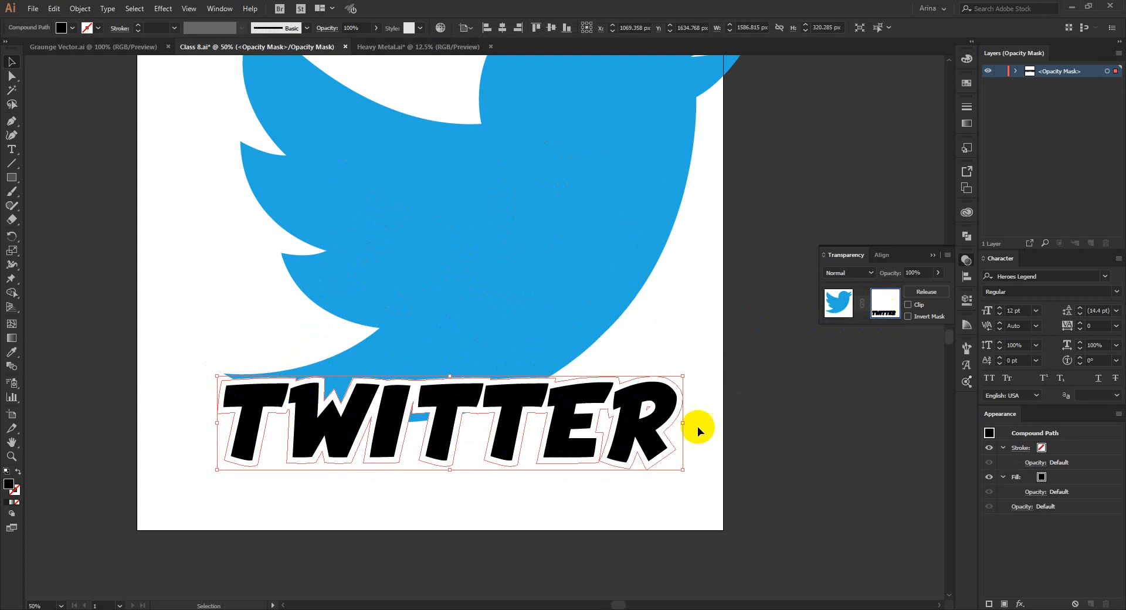
{"action": "left_click", "coordinate": [852, 314]}
{"action": "left_click", "coordinate": [389, 418]}
{"action": "left_click", "coordinate": [365, 494]}
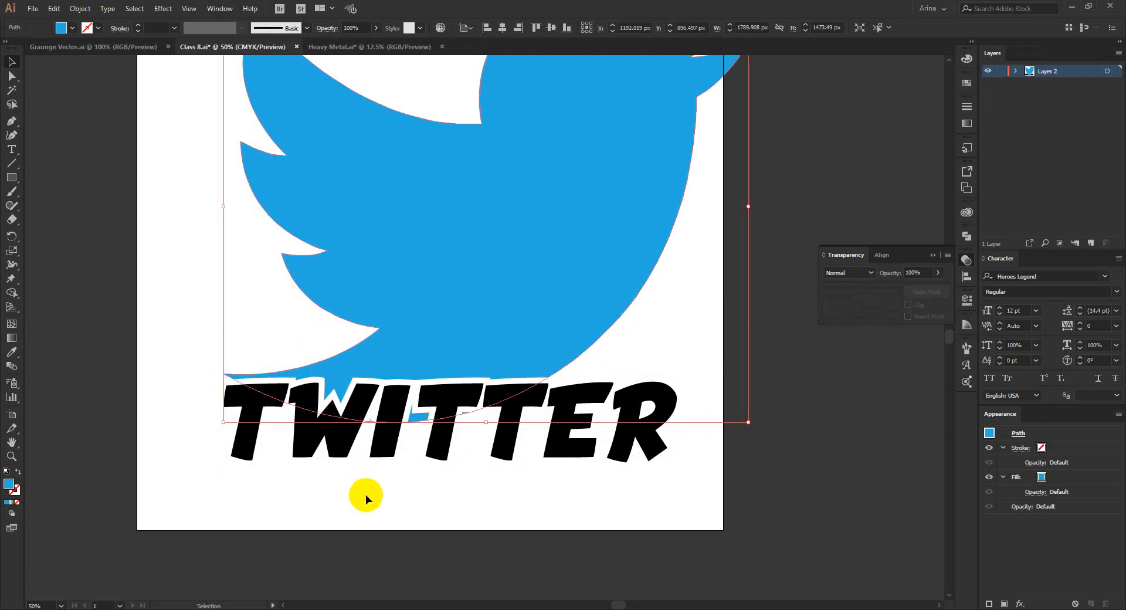
{"action": "scroll", "coordinate": [340, 432], "scroll_direction": "down", "scroll_amount": 1}
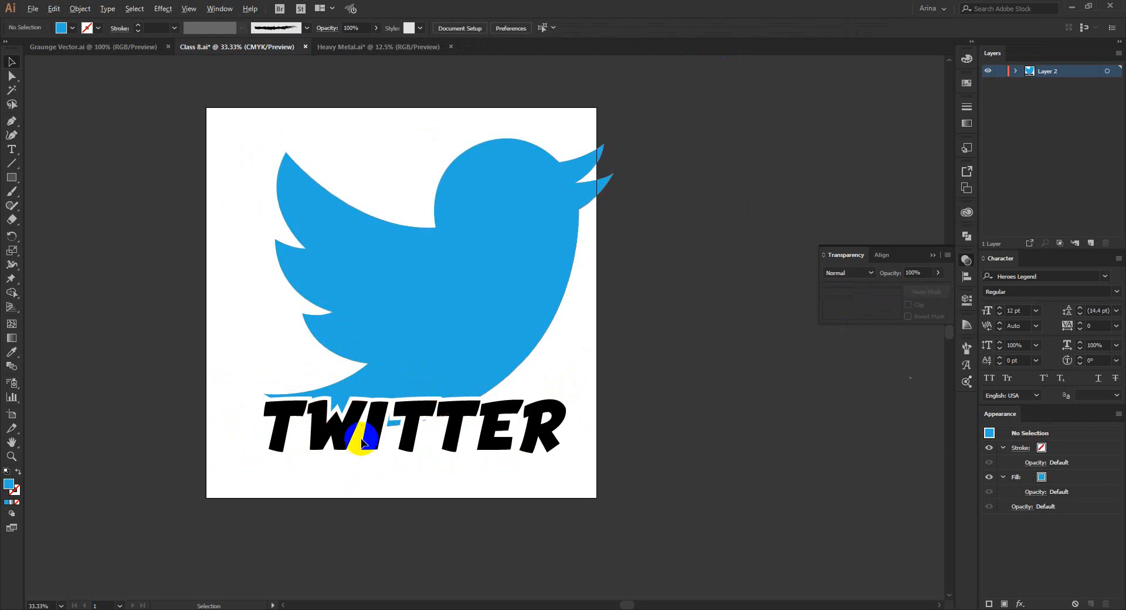
Draw black rectangles of about 308 by 84 px and 340 by 180 px in the bird's mask over the blue remnants between the letters.
{"action": "scroll", "coordinate": [362, 441], "scroll_direction": "up", "scroll_amount": 1}
{"action": "scroll", "coordinate": [362, 441], "scroll_direction": "up", "scroll_amount": 1}
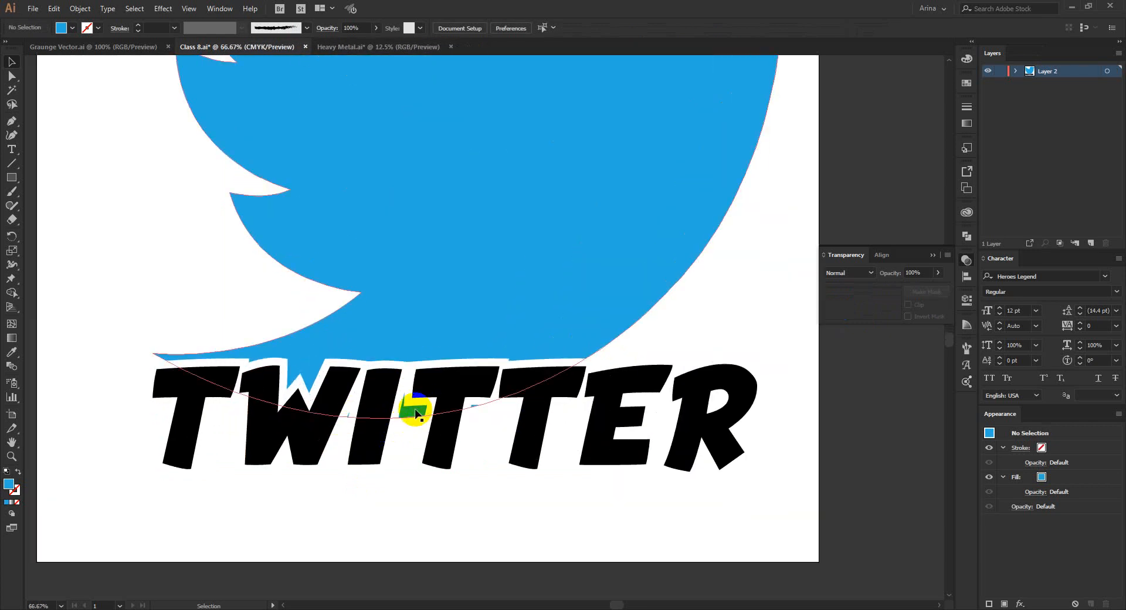
{"action": "left_click", "coordinate": [448, 322]}
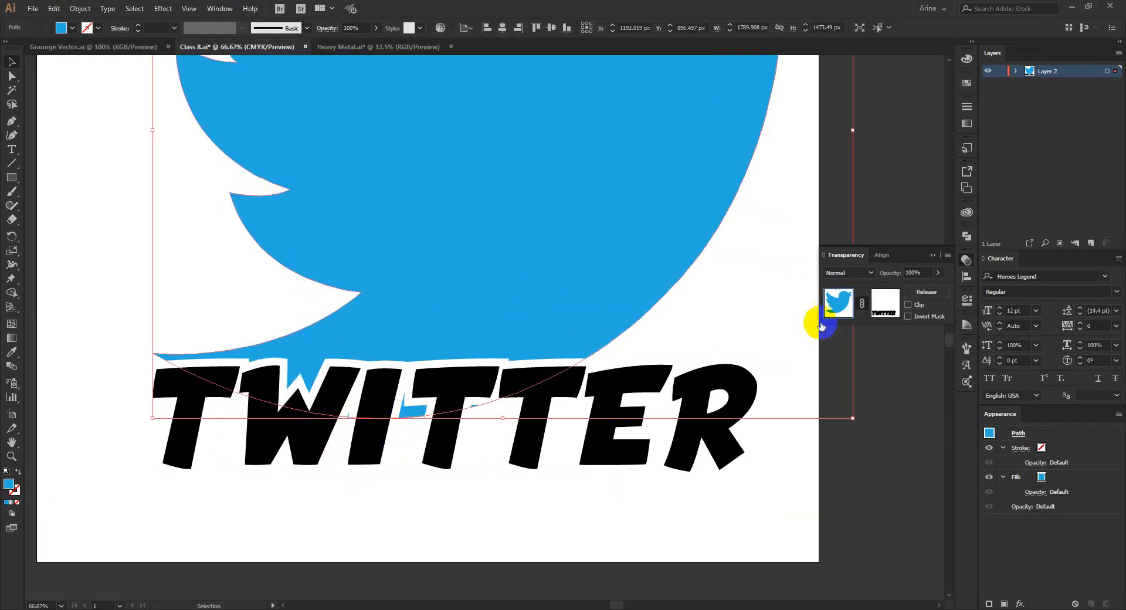
{"action": "left_click", "coordinate": [884, 302]}
{"action": "scroll", "coordinate": [375, 427], "scroll_direction": "up", "scroll_amount": 1}
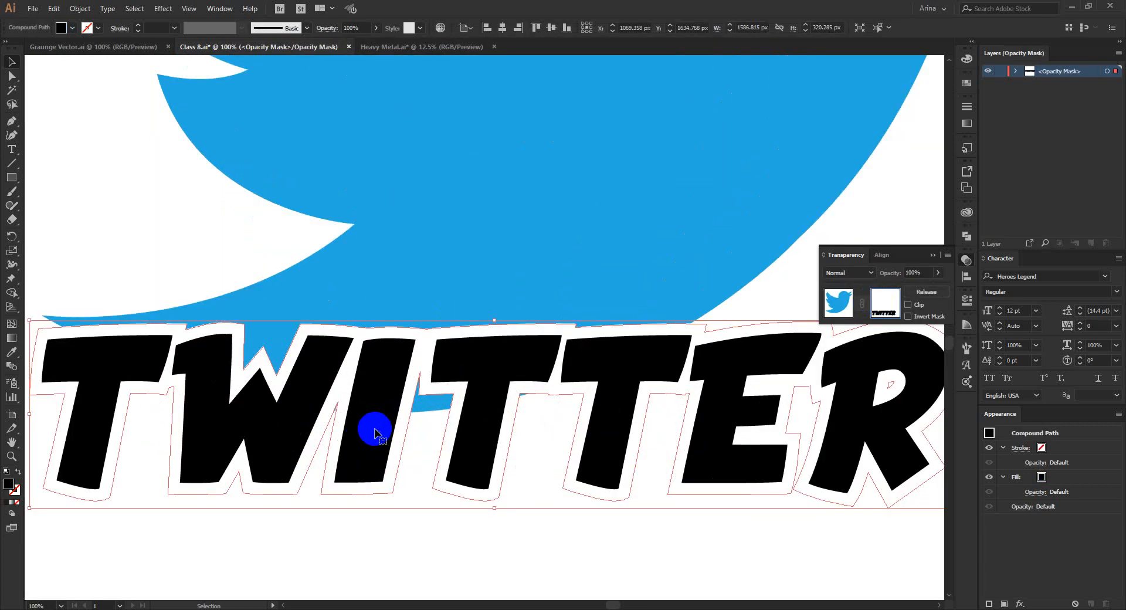
{"action": "left_click", "coordinate": [14, 182]}
{"action": "mouse_move", "coordinate": [291, 386]}
{"action": "left_mouse_down"}
{"action": "mouse_move", "coordinate": [526, 423]}
{"action": "mouse_move", "coordinate": [571, 443]}
{"action": "left_mouse_up"}
{"action": "left_click_drag", "start_coordinate": [335, 365], "coordinate": [516, 414]}
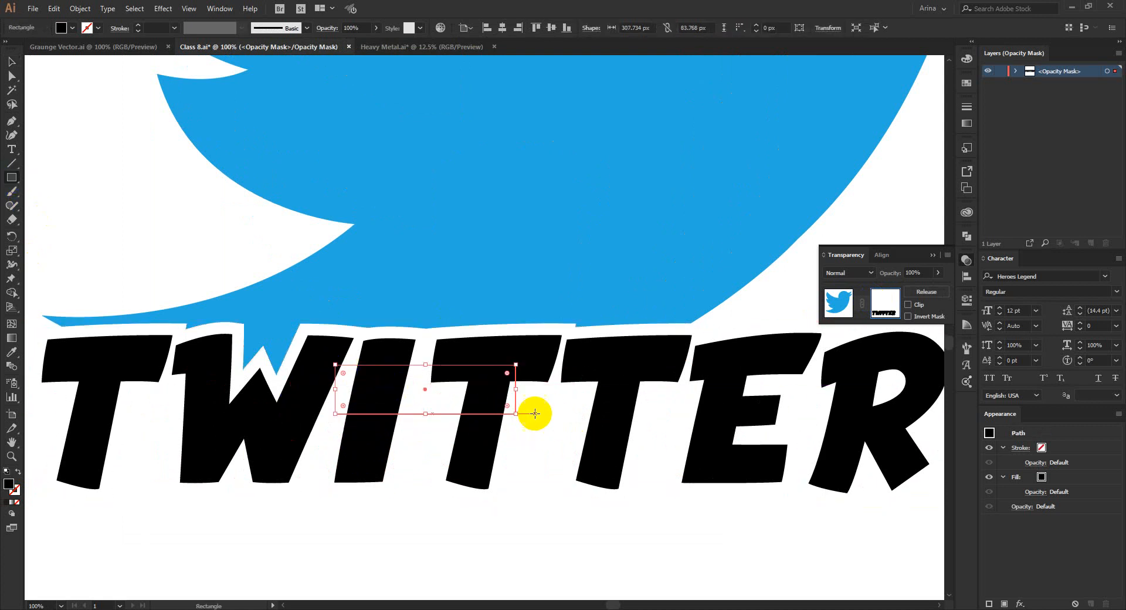
{"action": "mouse_move", "coordinate": [518, 372]}
{"action": "left_mouse_down"}
{"action": "mouse_move", "coordinate": [604, 407]}
{"action": "mouse_move", "coordinate": [718, 478]}
{"action": "left_mouse_up"}
{"action": "key", "text": "v"}
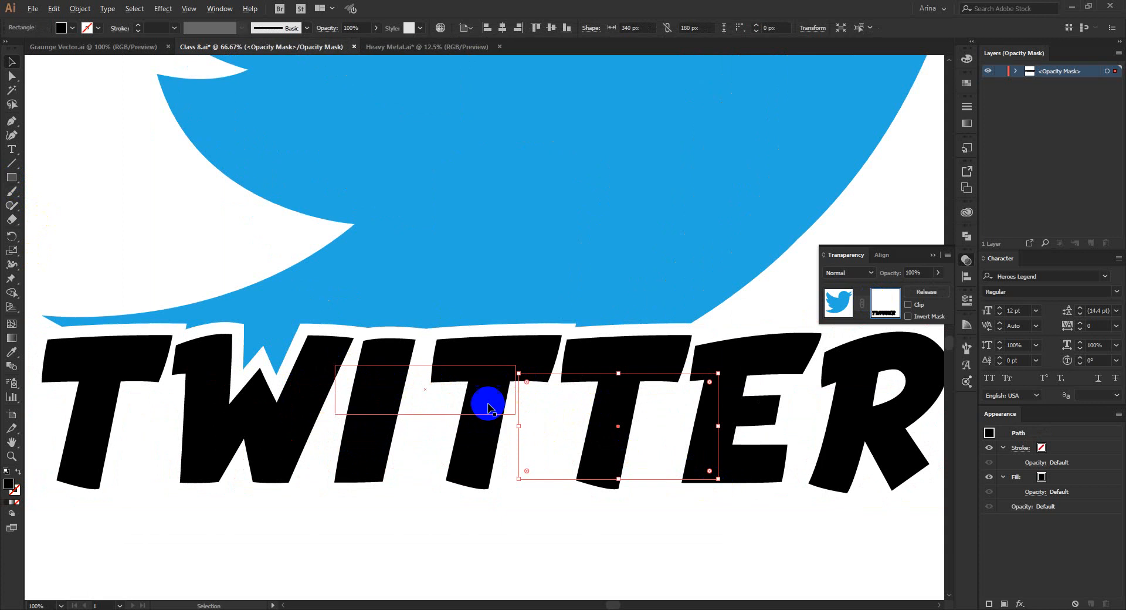
{"action": "scroll", "coordinate": [487, 403], "scroll_direction": "down", "scroll_amount": 2}
{"action": "left_click", "coordinate": [520, 517]}
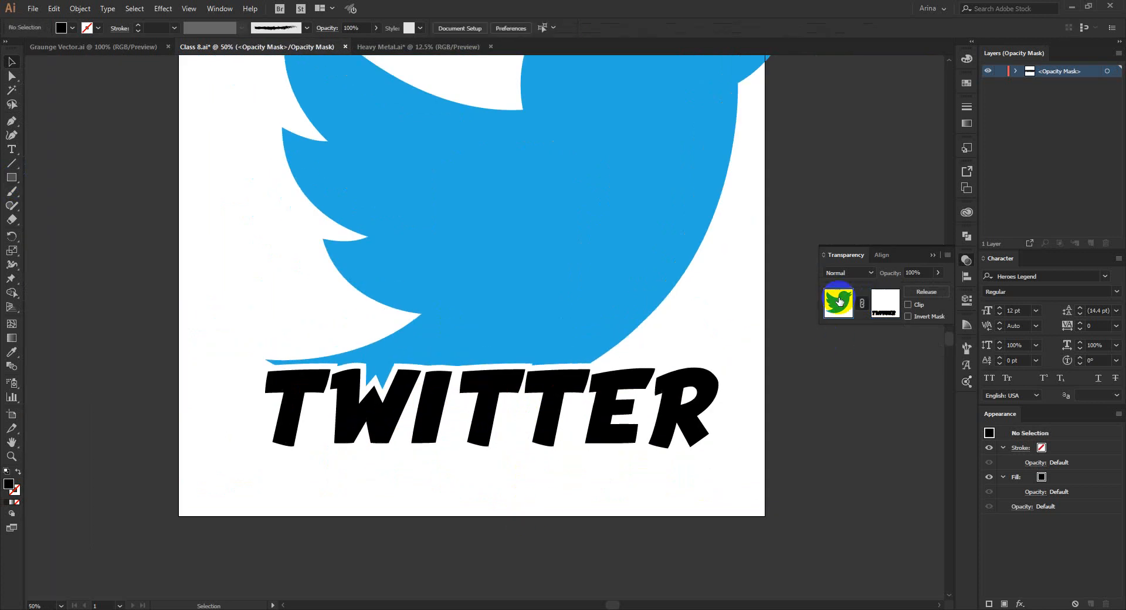
Leave mask editing and move the bird and TWITTER lettering together to the left so they fit within the artboard.
{"action": "left_click", "coordinate": [839, 301]}
{"action": "left_click", "coordinate": [602, 484]}
{"action": "scroll", "coordinate": [457, 497], "scroll_direction": "down", "scroll_amount": 1}
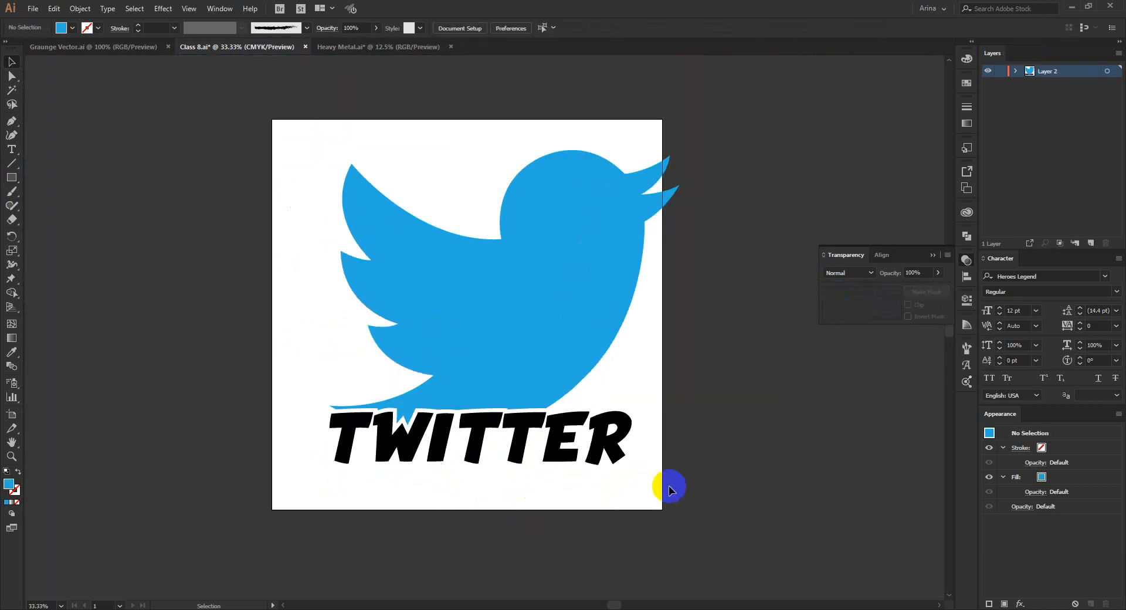
{"action": "left_click_drag", "start_coordinate": [500, 299], "coordinate": [458, 306]}
{"action": "left_click", "coordinate": [460, 491]}
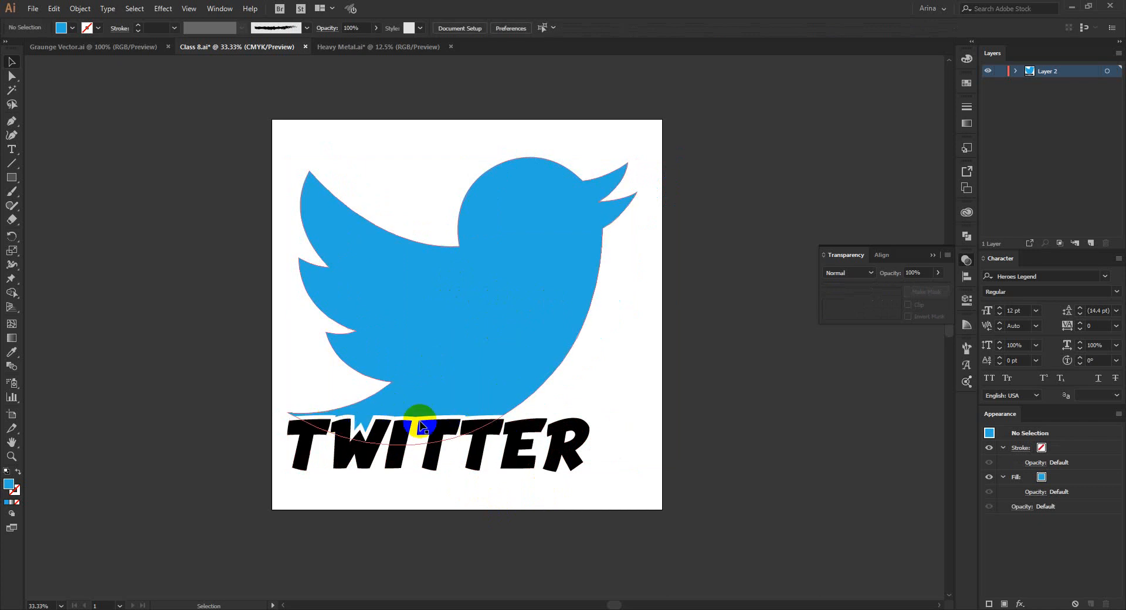
Duplicate the masked bird onto the empty canvas to the right of the artboard.
{"action": "key", "text": "ctrl+minus"}
{"action": "scroll", "coordinate": [571, 371], "scroll_direction": "up", "scroll_amount": 2}
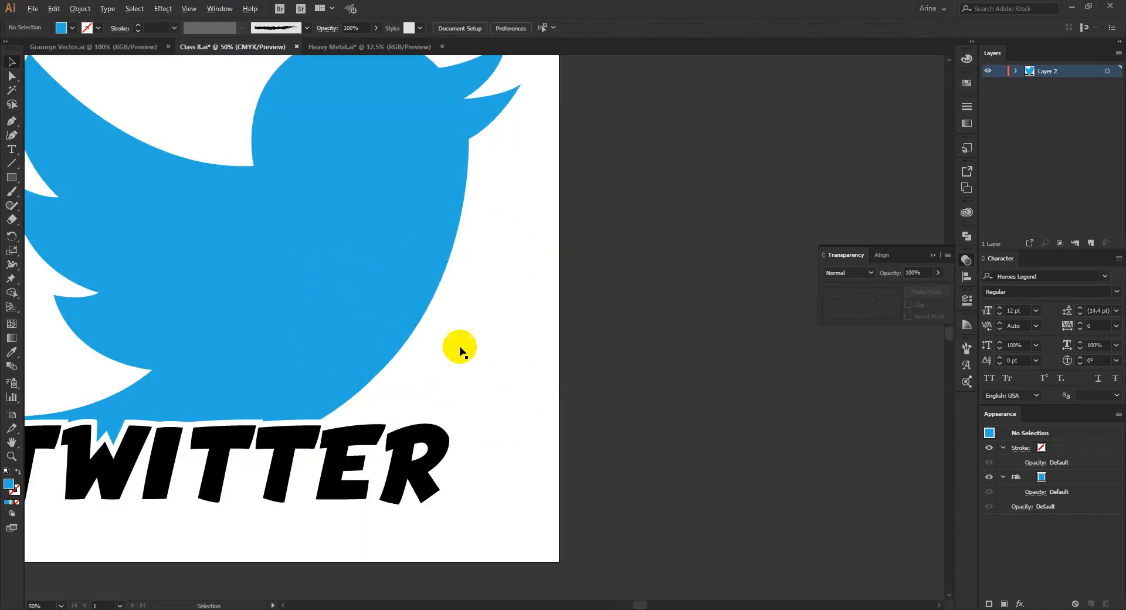
{"action": "scroll", "coordinate": [266, 317], "scroll_direction": "down", "scroll_amount": 1}
{"action": "left_click_drag", "start_coordinate": [293, 305], "coordinate": [525, 303]}
Enter the duplicated bird's opacity mask and delete the TWITTER letter outline shape from it.
{"action": "left_click", "coordinate": [886, 303]}
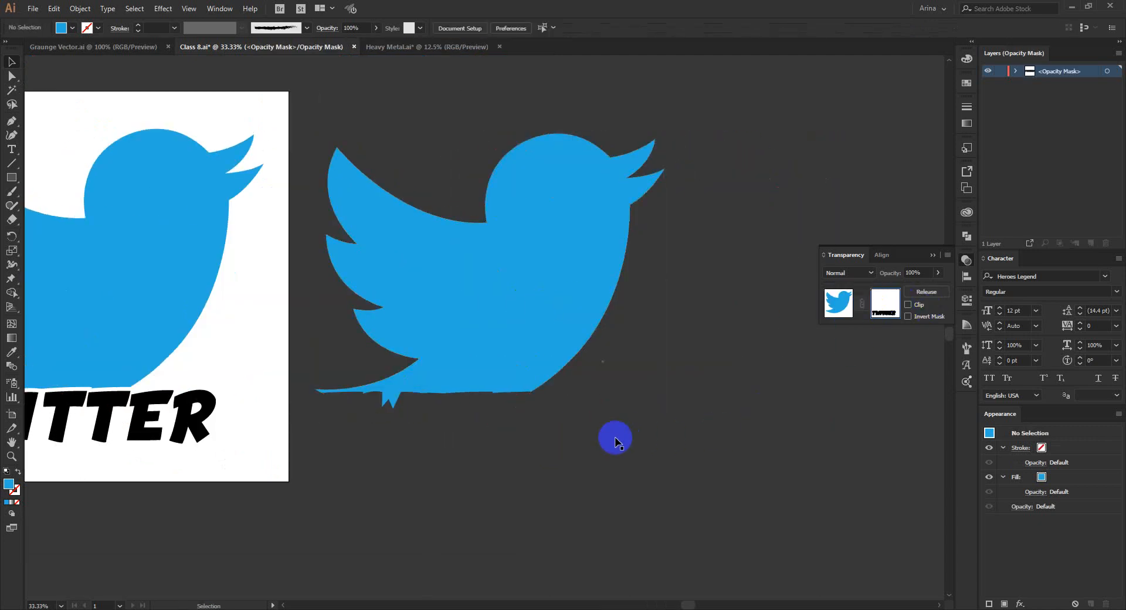
{"action": "left_click", "coordinate": [516, 421]}
{"action": "left_click_drag", "start_coordinate": [748, 480], "coordinate": [347, 428]}
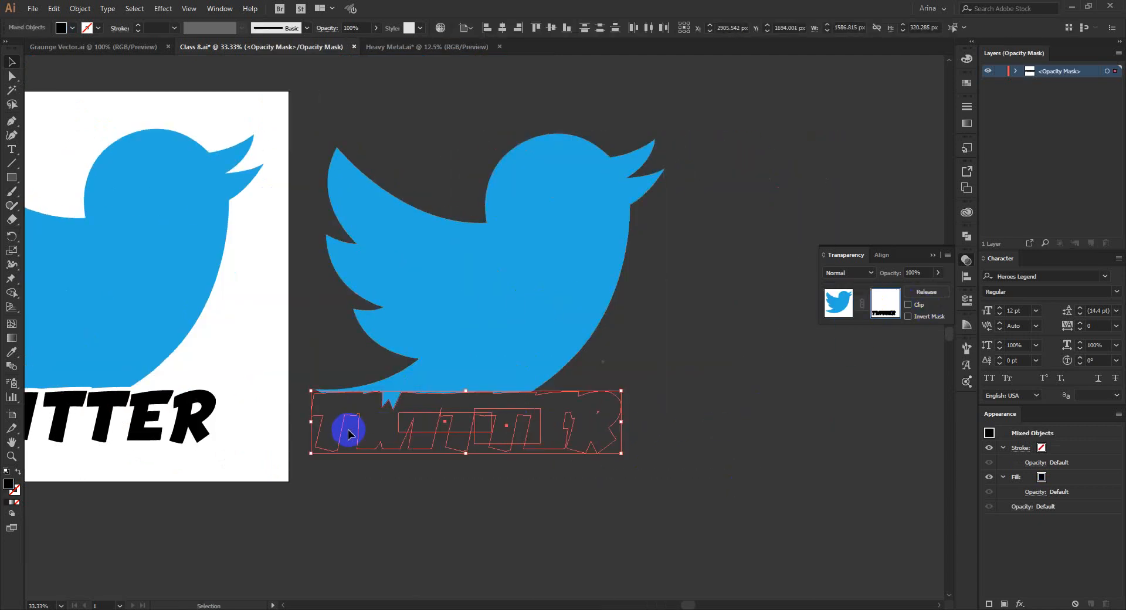
{"action": "left_click", "coordinate": [591, 475]}
{"action": "left_click_drag", "start_coordinate": [651, 482], "coordinate": [375, 423]}
{"action": "key", "text": "Delete"}
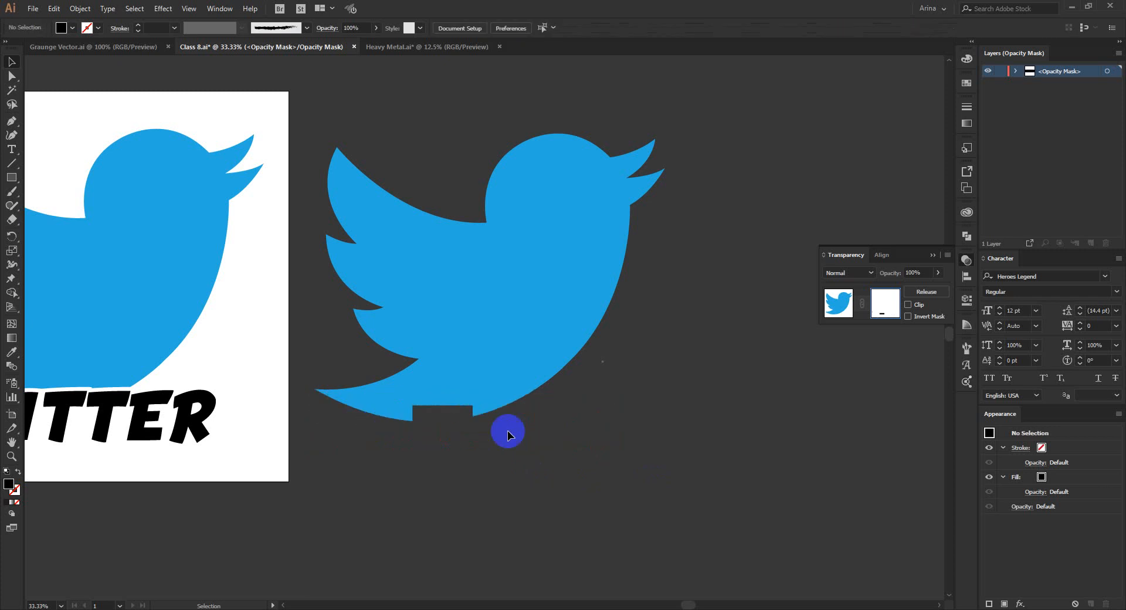
Delete the remaining black rectangle from the duplicated bird's opacity mask and leave mask editing.
{"action": "left_click", "coordinate": [838, 303]}
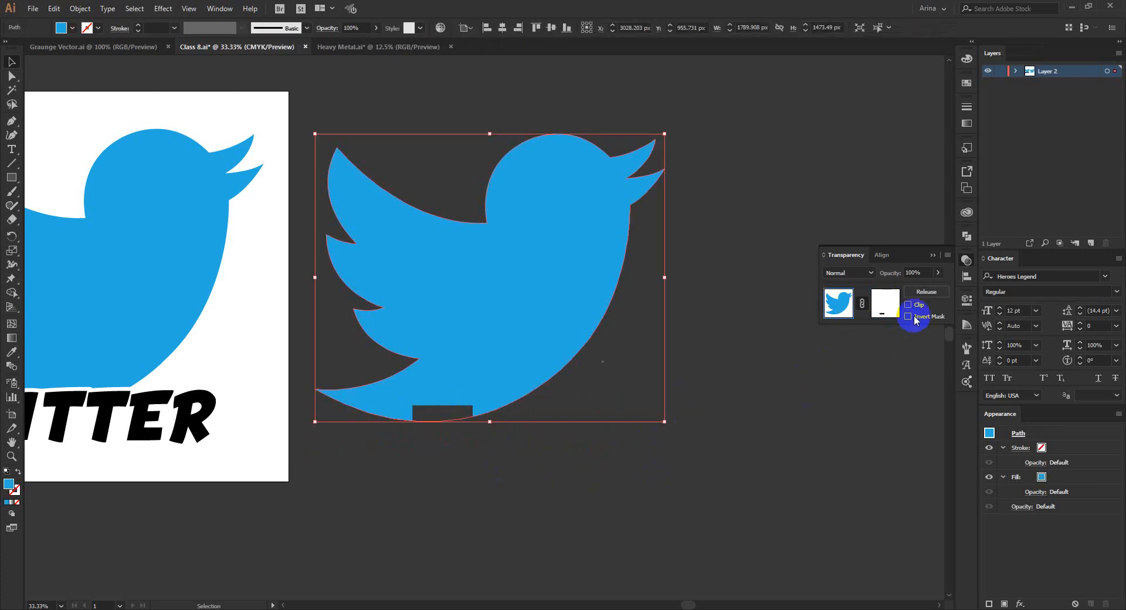
{"action": "left_click", "coordinate": [885, 303]}
{"action": "left_click", "coordinate": [452, 419]}
{"action": "key", "text": "Delete"}
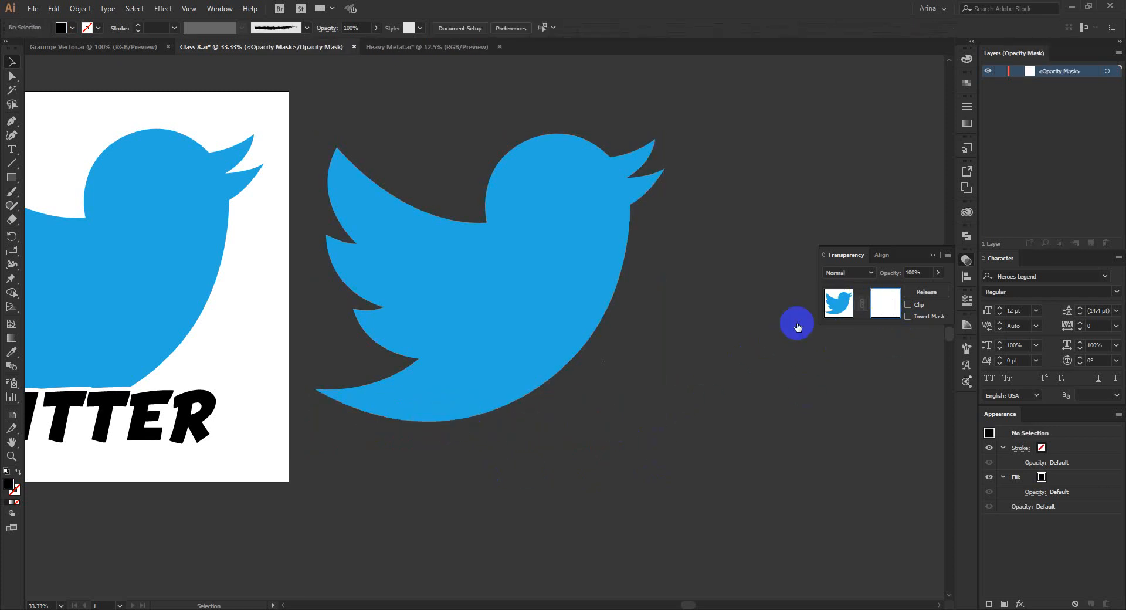
{"action": "left_click", "coordinate": [838, 303]}
Paste the united TWITTER letter outline and place it over the lower edge of the duplicated bird.
{"action": "left_click", "coordinate": [523, 490]}
{"action": "key", "text": "ctrl+v"}
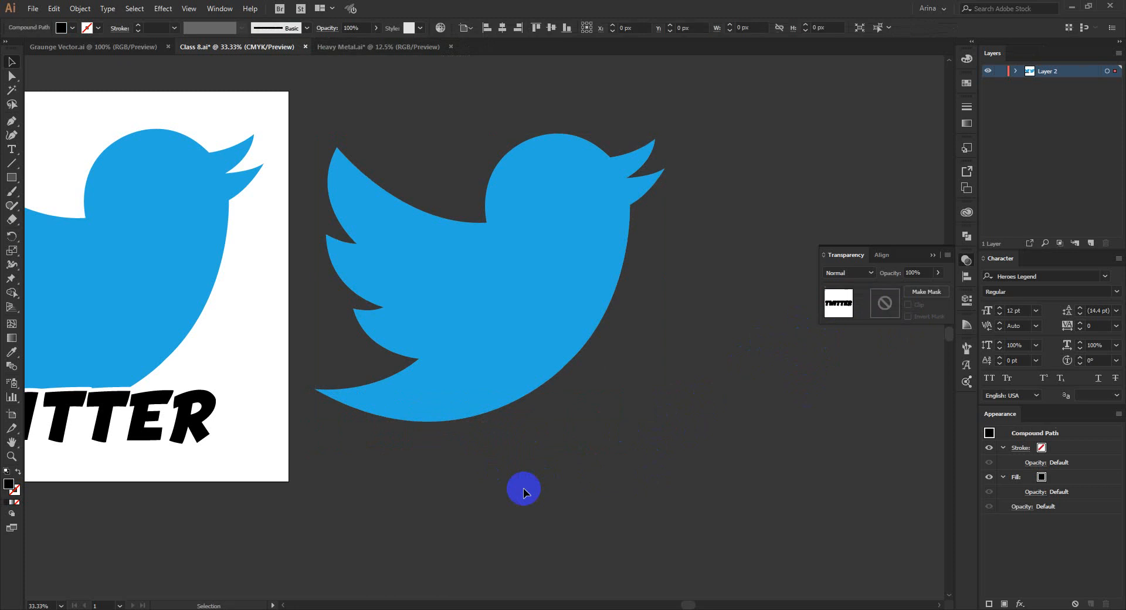
{"action": "left_click_drag", "start_coordinate": [556, 337], "coordinate": [538, 434]}
Try subtracting the TWITTER outline from the duplicated bird as a compound shape with Minus Front, and undo it.
{"action": "left_click", "coordinate": [498, 359], "text": "shift"}
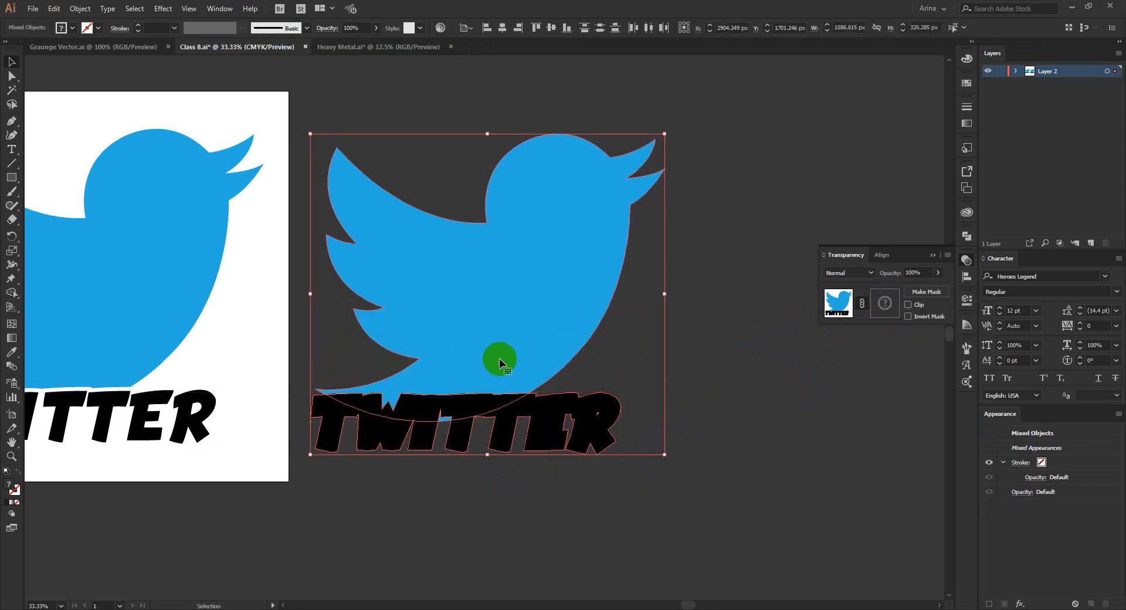
{"action": "left_click", "coordinate": [965, 238]}
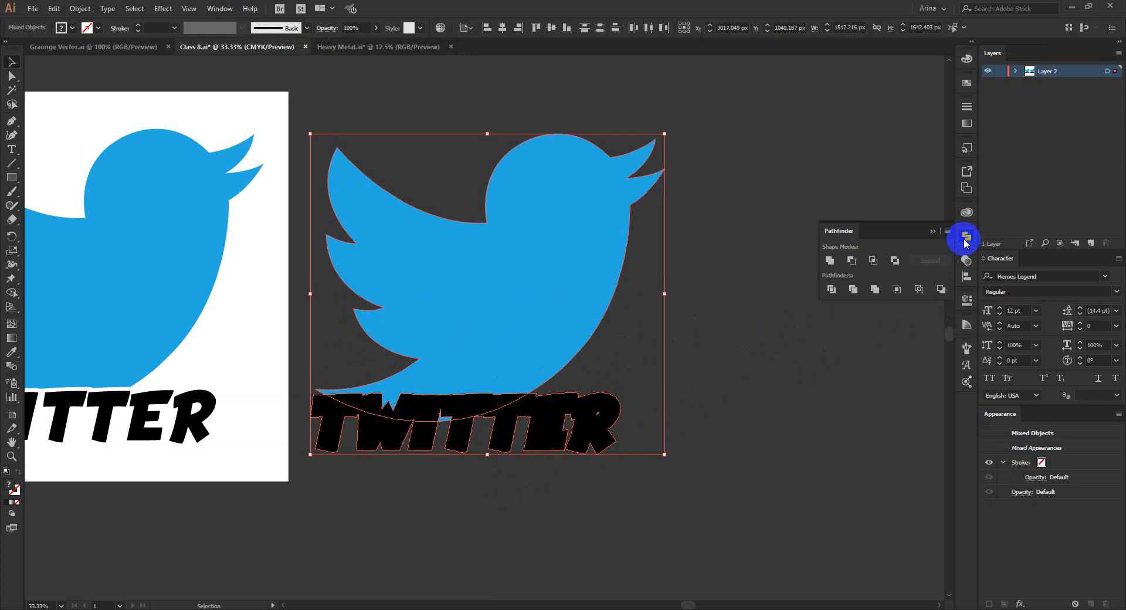
{"action": "left_click", "coordinate": [851, 261]}
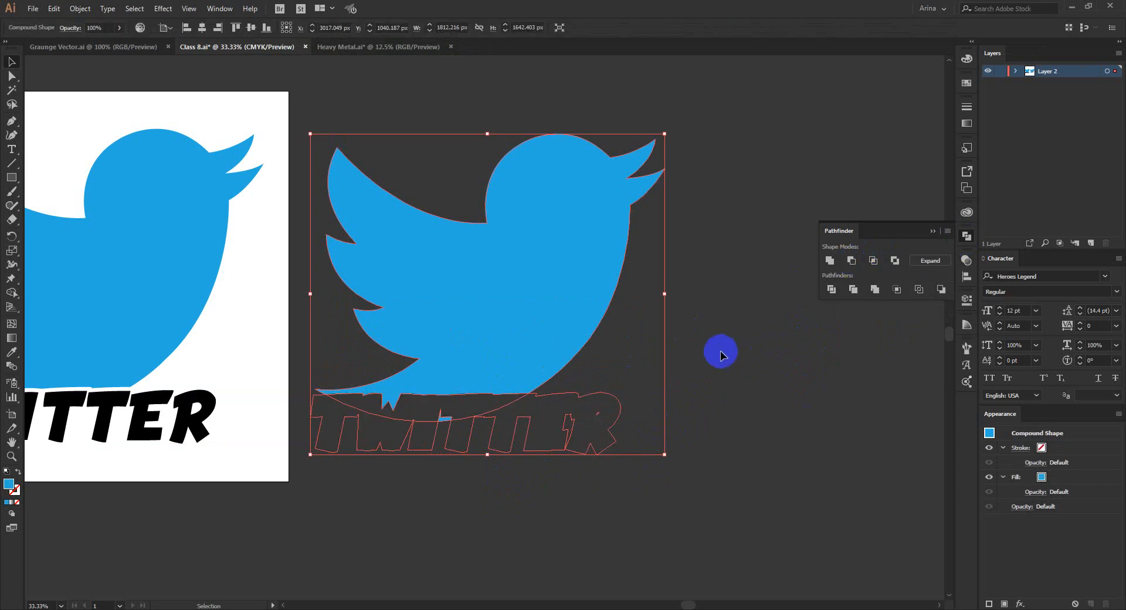
{"action": "key", "text": "ctrl+z"}
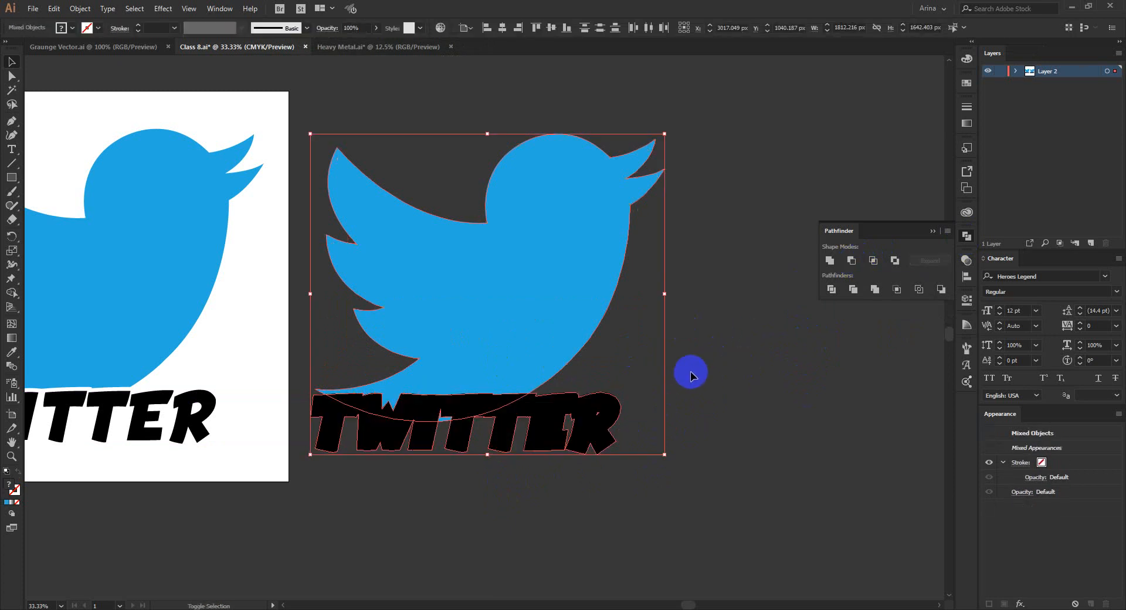
Try removing the TWITTER outline areas from the duplicated bird with the Shape Builder tool, and undo the attempts.
{"action": "key", "text": "shift+m"}
{"action": "mouse_move", "coordinate": [528, 426]}
{"action": "left_mouse_down"}
{"action": "mouse_move", "coordinate": [457, 426]}
{"action": "mouse_move", "coordinate": [528, 434]}
{"action": "left_mouse_up"}
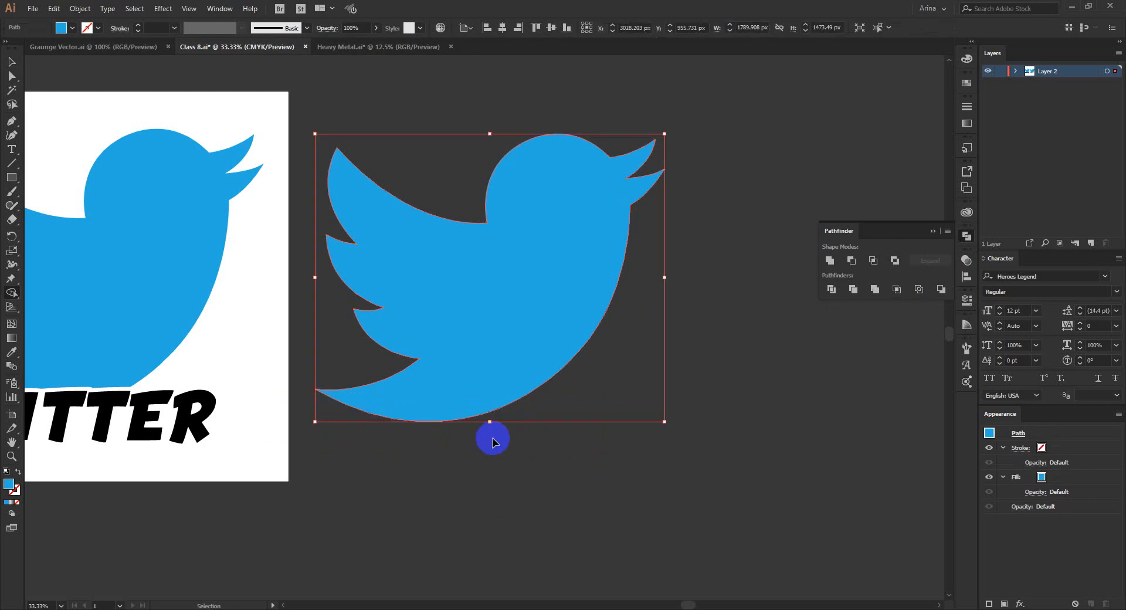
{"action": "key", "text": "ctrl+z"}
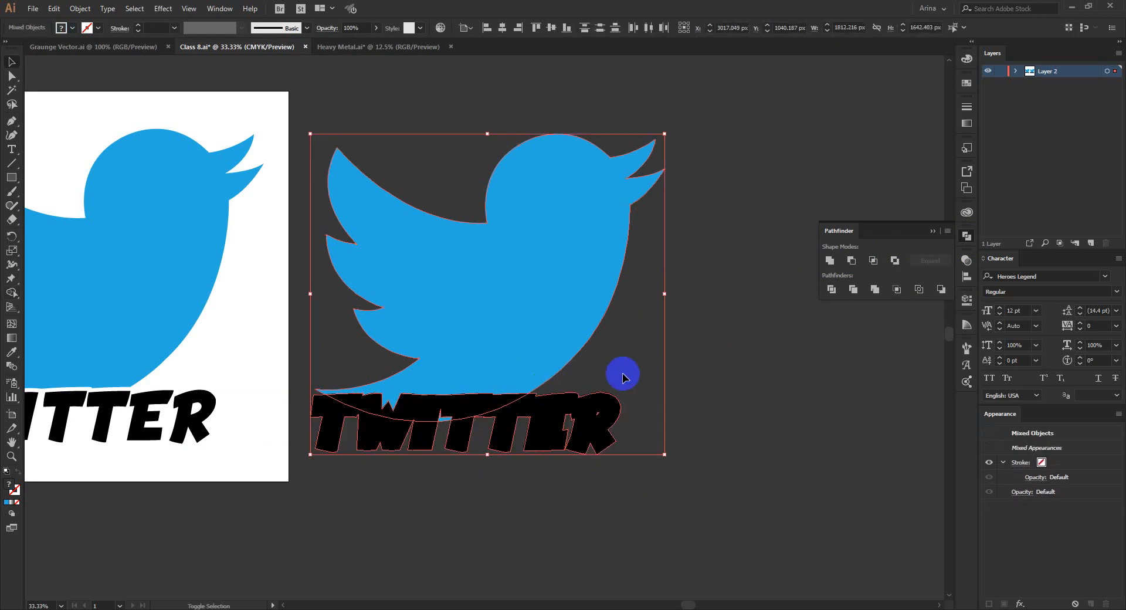
{"action": "left_click", "coordinate": [547, 336], "text": "shift"}
{"action": "left_click_drag", "start_coordinate": [697, 282], "coordinate": [450, 457]}
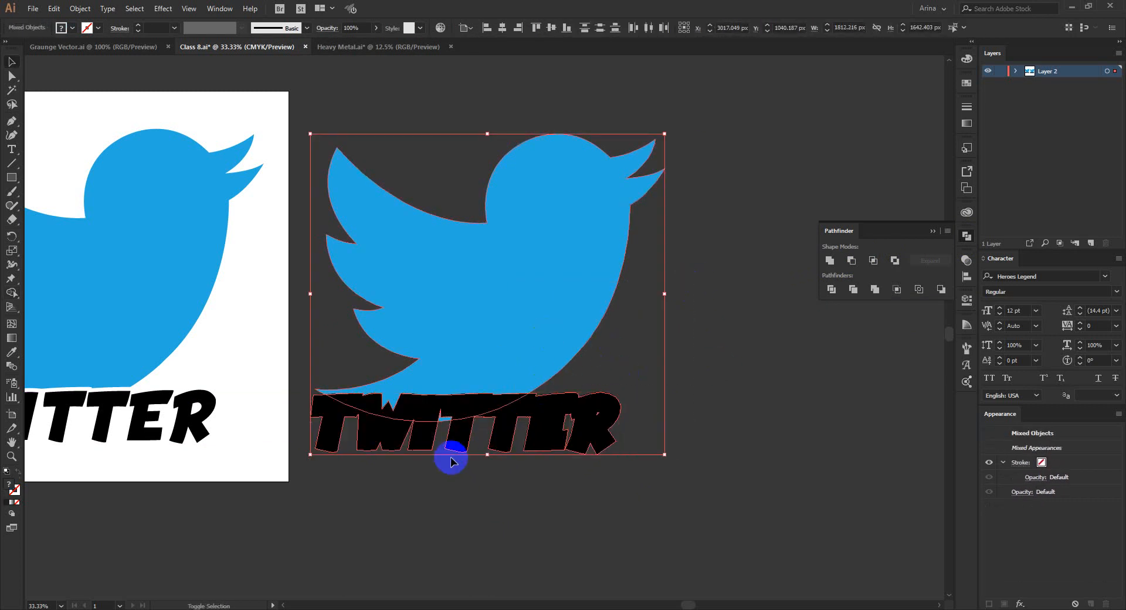
{"action": "left_click", "coordinate": [450, 414], "text": "alt"}
{"action": "key", "text": "ctrl+z"}
{"action": "key", "text": "v"}
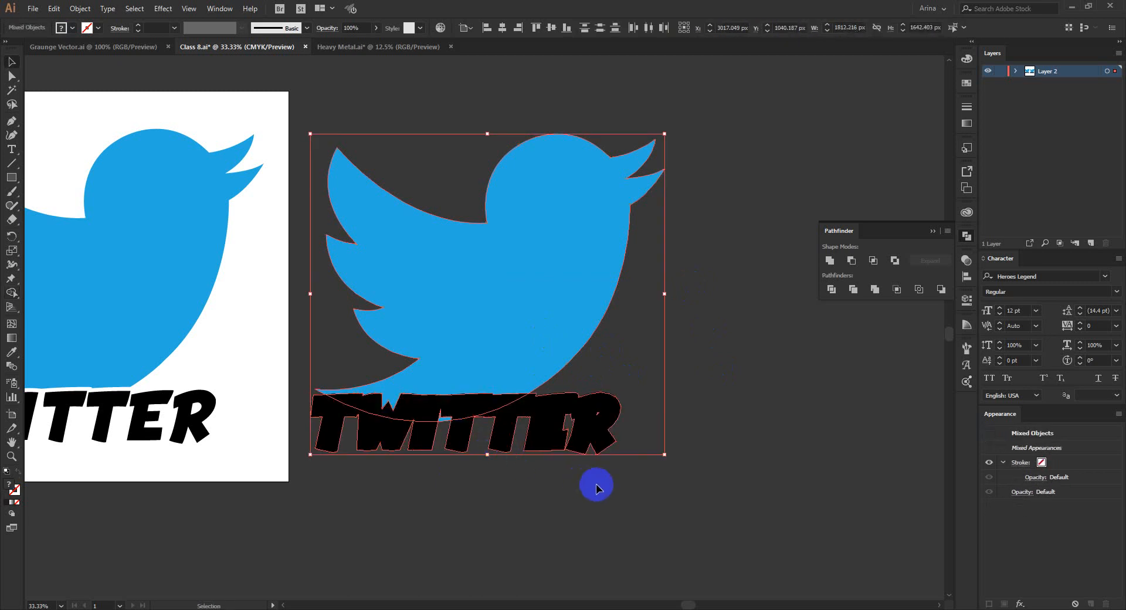
Subtract the TWITTER outline from the duplicated bird as a live compound shape using Minus Front.
{"action": "left_click_drag", "start_coordinate": [656, 496], "coordinate": [417, 398]}
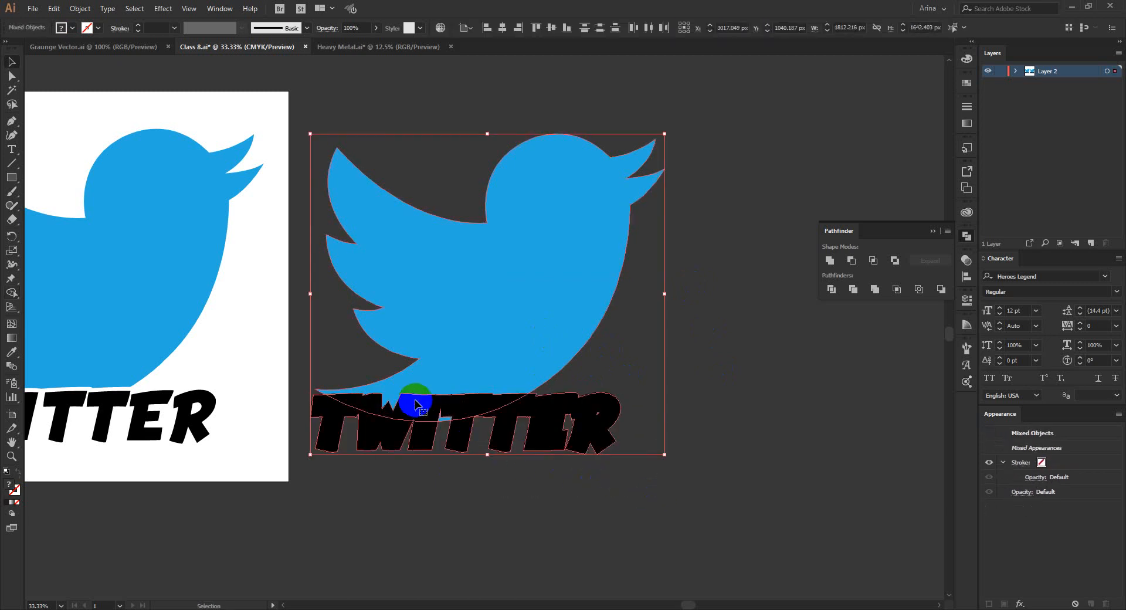
{"action": "left_click", "coordinate": [854, 265]}
{"action": "left_click", "coordinate": [715, 371]}
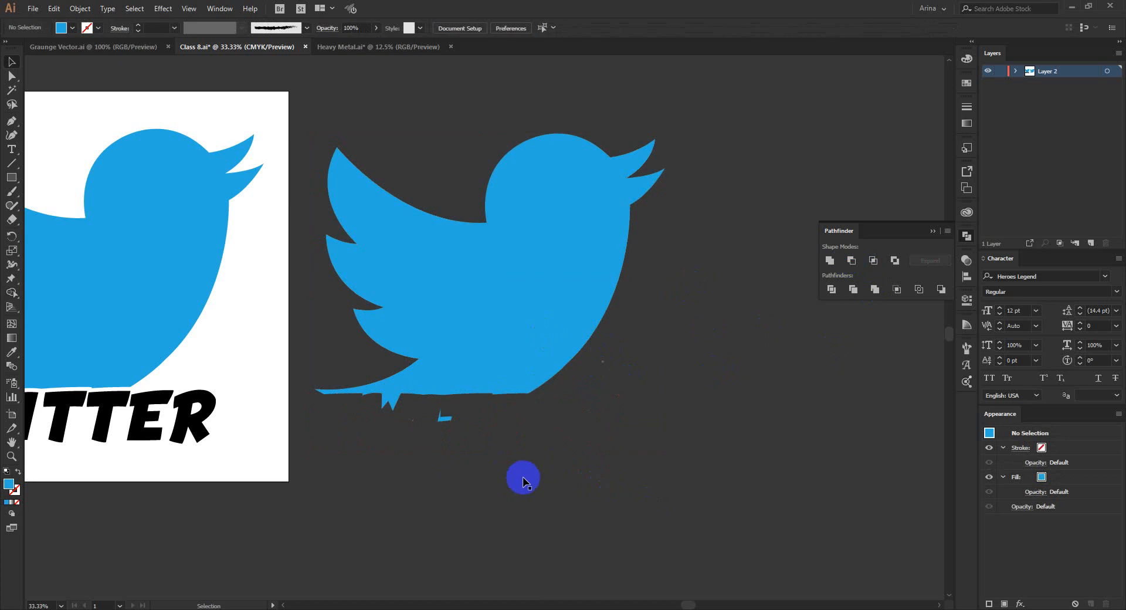
Copy the black TWITTER lettering from the artboard into the gap cut in the duplicated bird.
{"action": "key", "text": "ctrl+minus"}
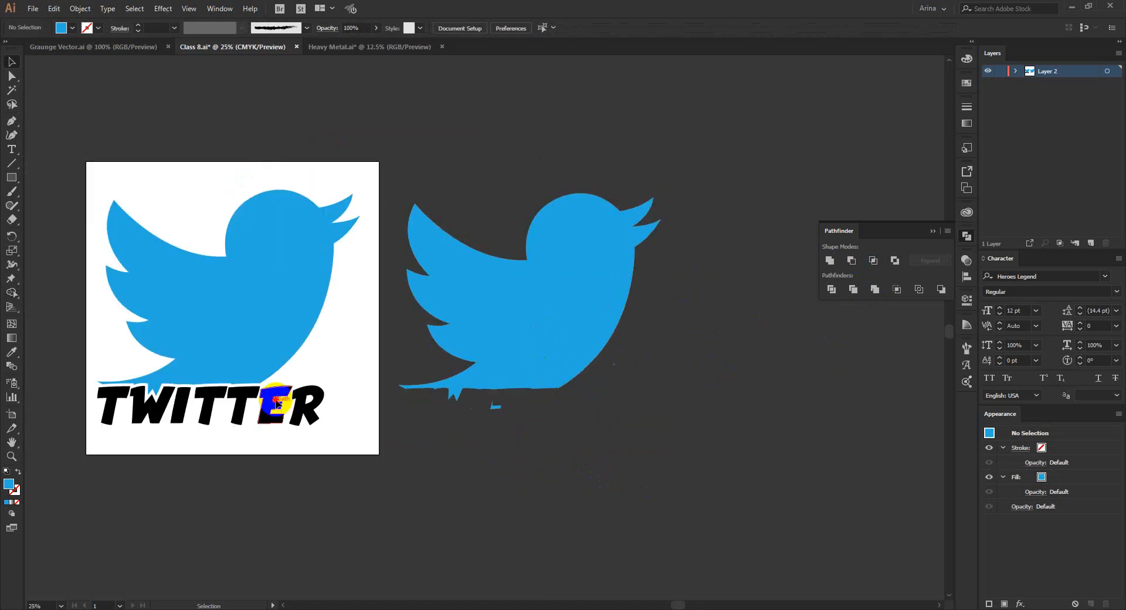
{"action": "left_click_drag", "start_coordinate": [278, 405], "coordinate": [578, 411]}
{"action": "left_click", "coordinate": [591, 485]}
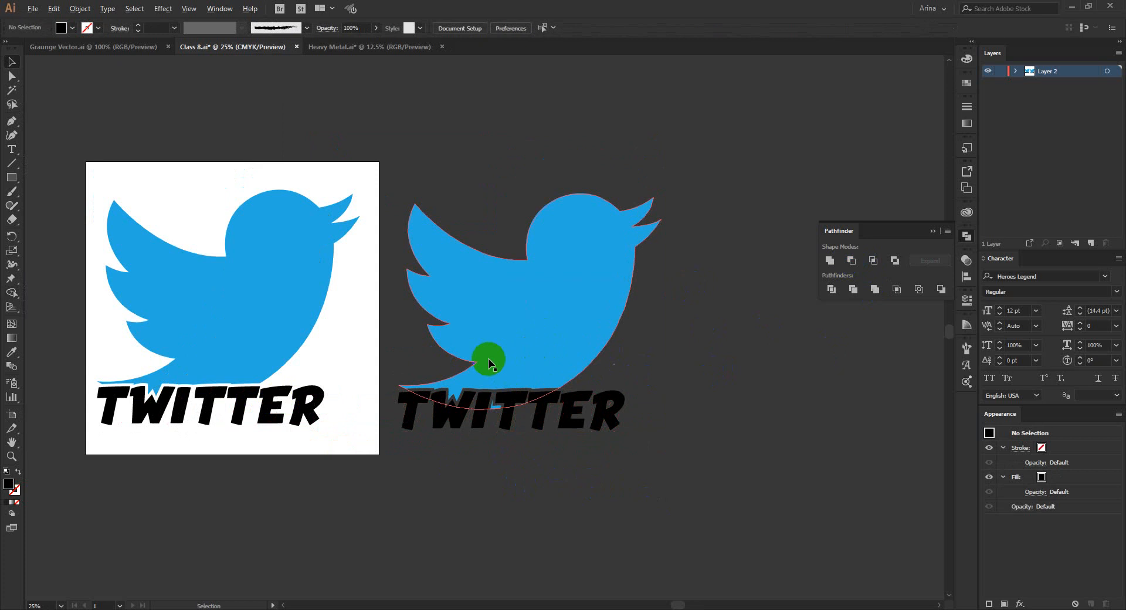
Select the duplicated bird together with its lettering and examine the preserved paths of the compound shape.
{"action": "scroll", "coordinate": [485, 357], "scroll_direction": "up", "scroll_amount": 1}
{"action": "left_click", "coordinate": [603, 297]}
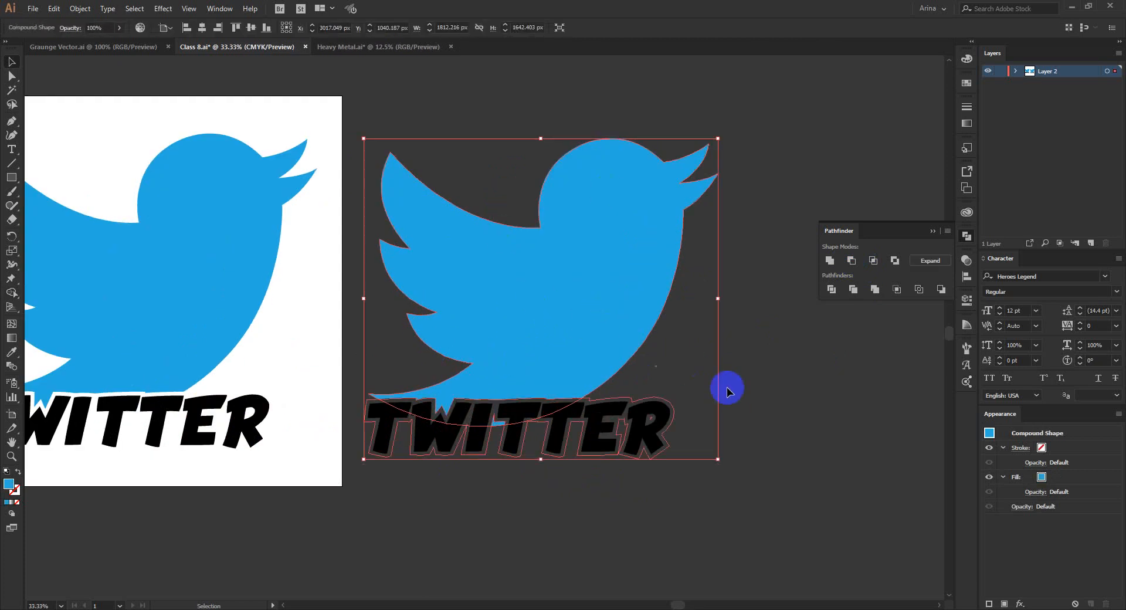
{"action": "left_click", "coordinate": [533, 282], "text": "shift"}
{"action": "left_click_drag", "start_coordinate": [439, 89], "coordinate": [731, 532]}
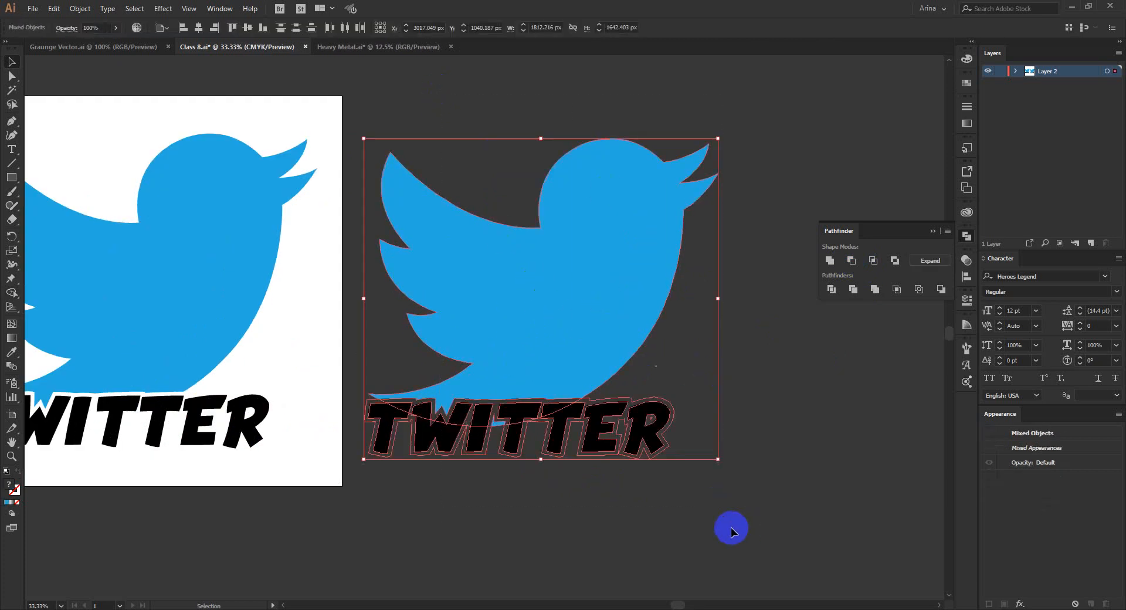
{"action": "left_click", "coordinate": [594, 519]}
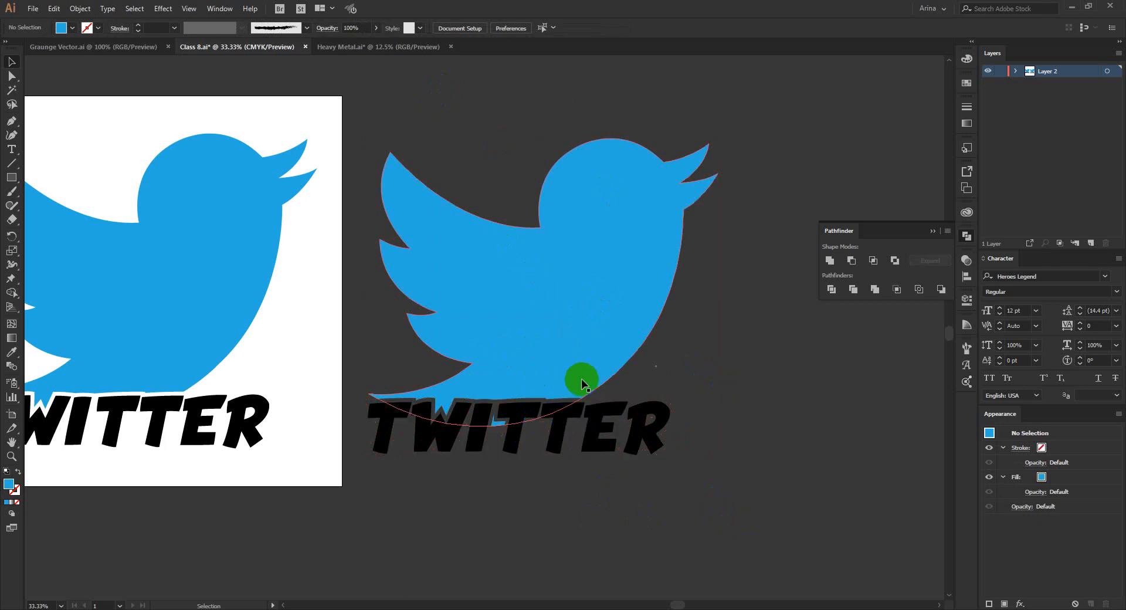
{"action": "left_click_drag", "start_coordinate": [492, 170], "coordinate": [738, 491]}
{"action": "scroll", "coordinate": [719, 410], "scroll_direction": "down", "scroll_amount": 1}
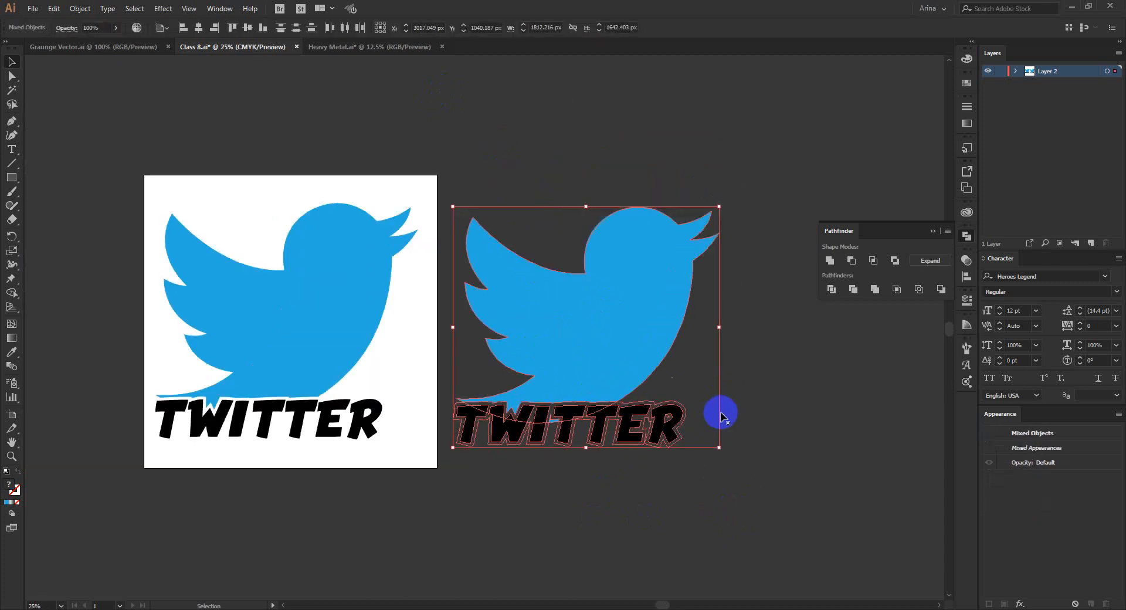
{"action": "scroll", "coordinate": [155, 371], "scroll_direction": "up", "scroll_amount": 2}
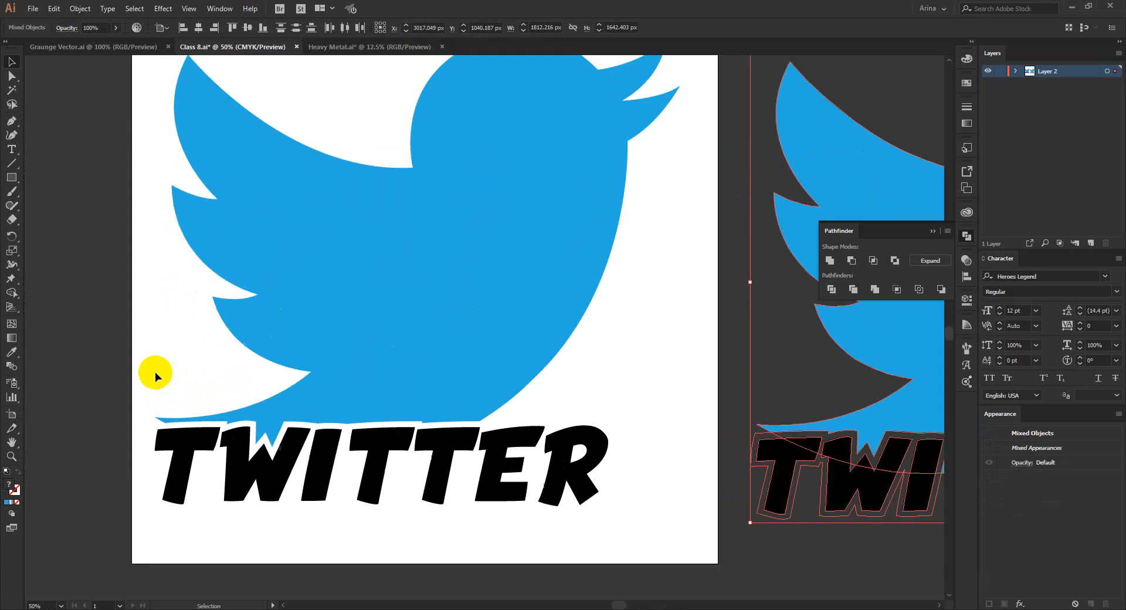
Move the artboard's TWITTER lettering straight up across the bird's body to about Y 1259 px.
{"action": "left_click", "coordinate": [459, 444]}
{"action": "key", "text": "Up"}
{"action": "key", "text": "Up"}
{"action": "key", "text": "Up"}
{"action": "key", "text": "Up"}
{"action": "key", "text": "Up"}
{"action": "key", "text": "Up"}
{"action": "key", "text": "Up"}
{"action": "key", "text": "Up"}
{"action": "key", "text": "Up"}
{"action": "key", "text": "Up"}
{"action": "key", "text": "Up"}
{"action": "key", "text": "Up"}
{"action": "key", "text": "Up"}
{"action": "key", "text": "Up"}
{"action": "key", "text": "Up"}
{"action": "key", "text": "Up"}
{"action": "key", "text": "Up"}
{"action": "key", "text": "Up"}
{"action": "key", "text": "Up"}
{"action": "key", "text": "Up"}
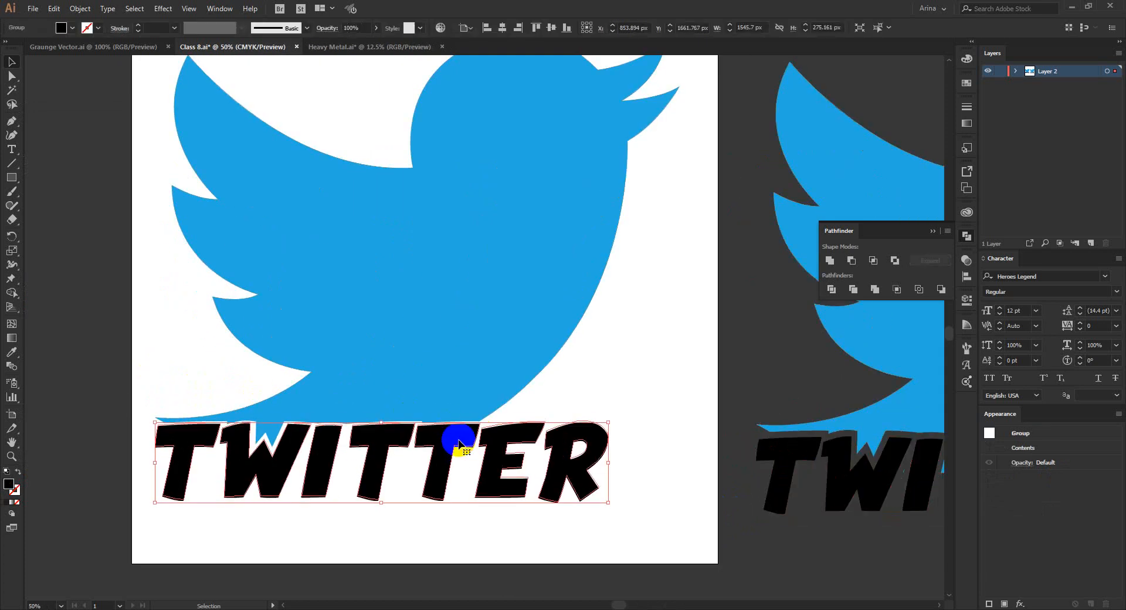
{"action": "key", "text": "Up"}
{"action": "key", "text": "Up"}
{"action": "key", "text": "Up"}
{"action": "key", "text": "Up"}
{"action": "key", "text": "Up"}
{"action": "key", "text": "Up"}
{"action": "key", "text": "Up"}
{"action": "key", "text": "Up"}
{"action": "key", "text": "Up"}
{"action": "key", "text": "Up"}
{"action": "key", "text": "Up"}
{"action": "key", "text": "Up"}
{"action": "key", "text": "Up"}
{"action": "key", "text": "Up"}
{"action": "key", "text": "Up"}
{"action": "key", "text": "Up"}
{"action": "key", "text": "Up"}
{"action": "key", "text": "Up"}
{"action": "key", "text": "Up"}
{"action": "key", "text": "Up"}
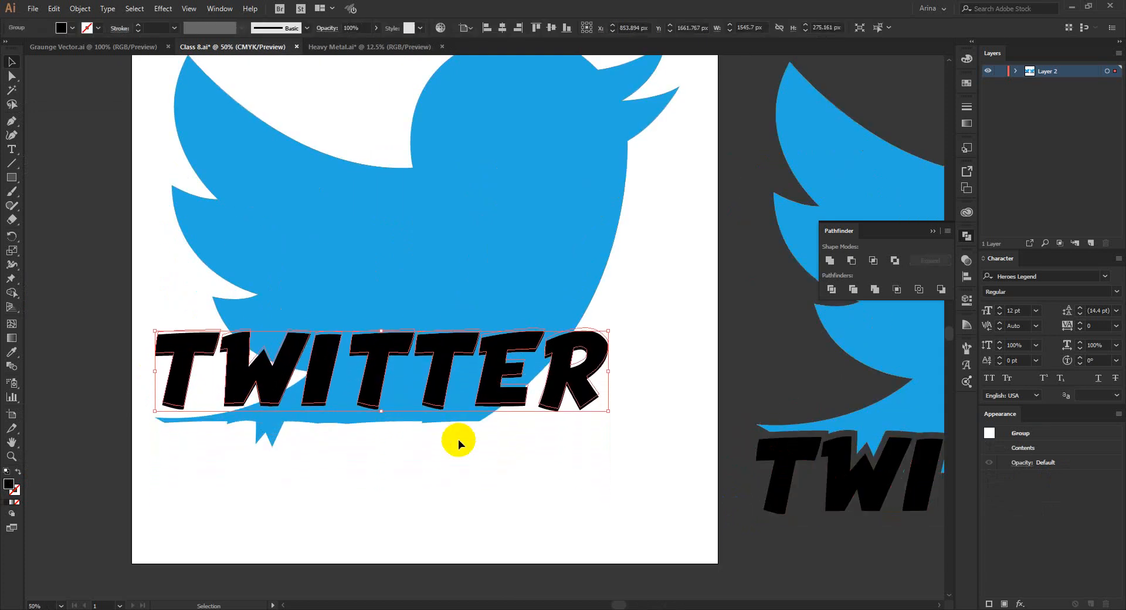
Offset the moved TWITTER lettering by 20 px with miter joins, unite the offset outlines into one shape and cut it.
{"action": "left_click", "coordinate": [80, 8]}
{"action": "mouse_move", "coordinate": [122, 283]}
{"action": "left_click", "coordinate": [267, 321]}
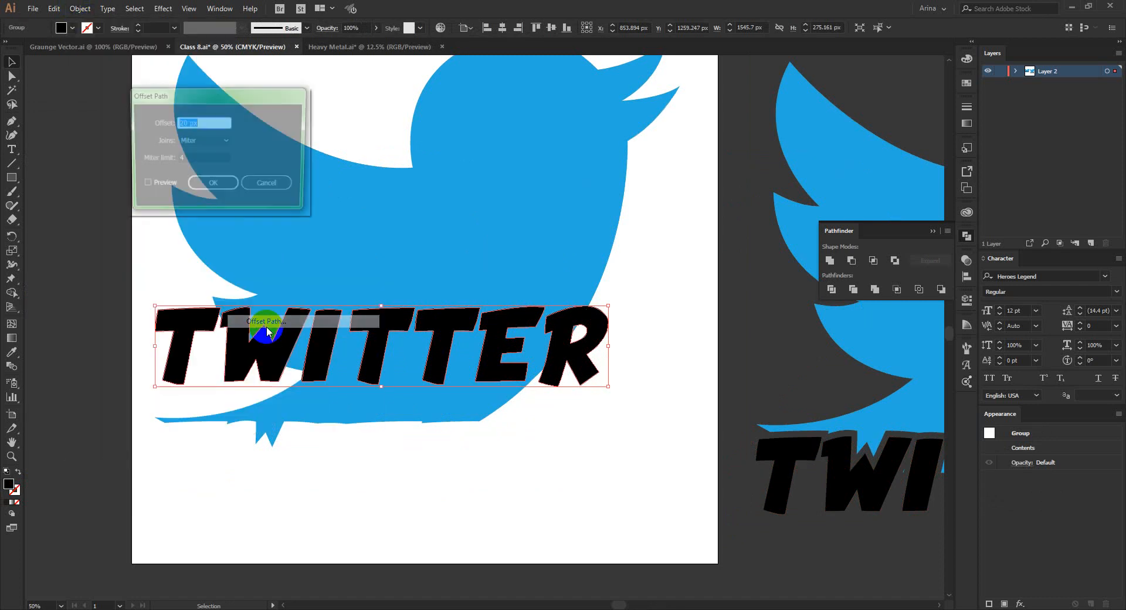
{"action": "left_click", "coordinate": [211, 185]}
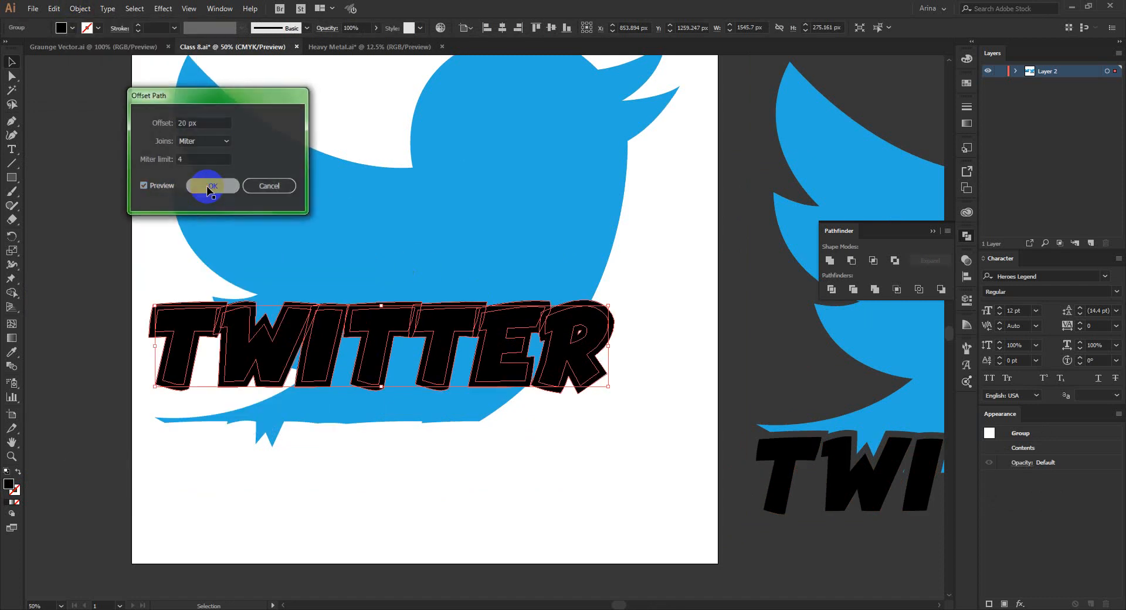
{"action": "left_click", "coordinate": [830, 260]}
{"action": "key", "text": "ctrl+z"}
{"action": "key", "text": "ctrl+z"}
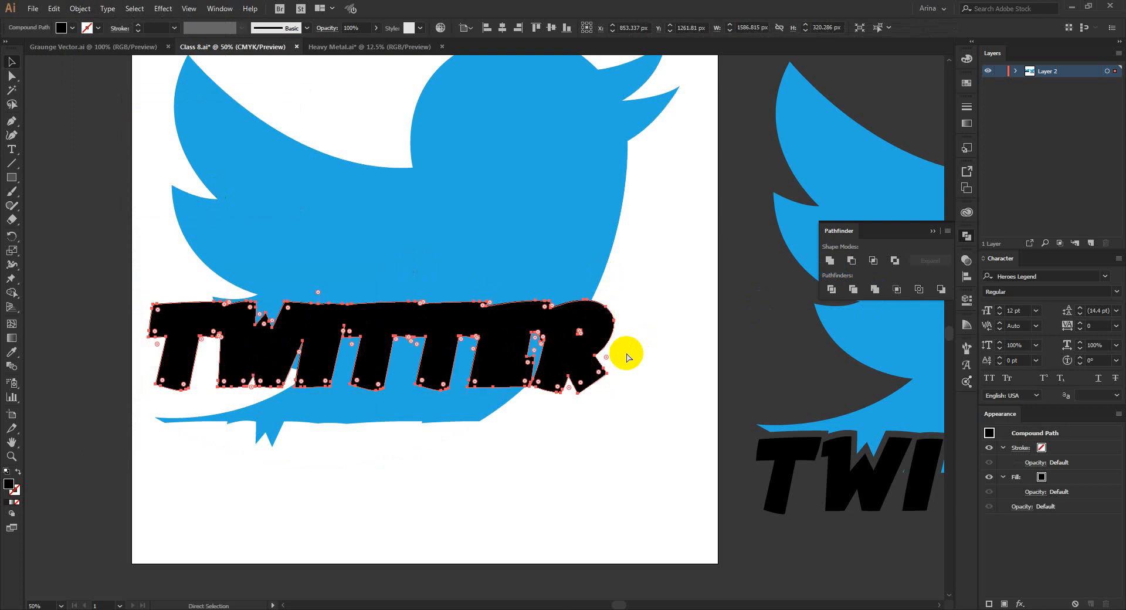
Enter the artboard bird's opacity mask and delete the old TWITTER outline and rectangles from it.
{"action": "left_click", "coordinate": [488, 215]}
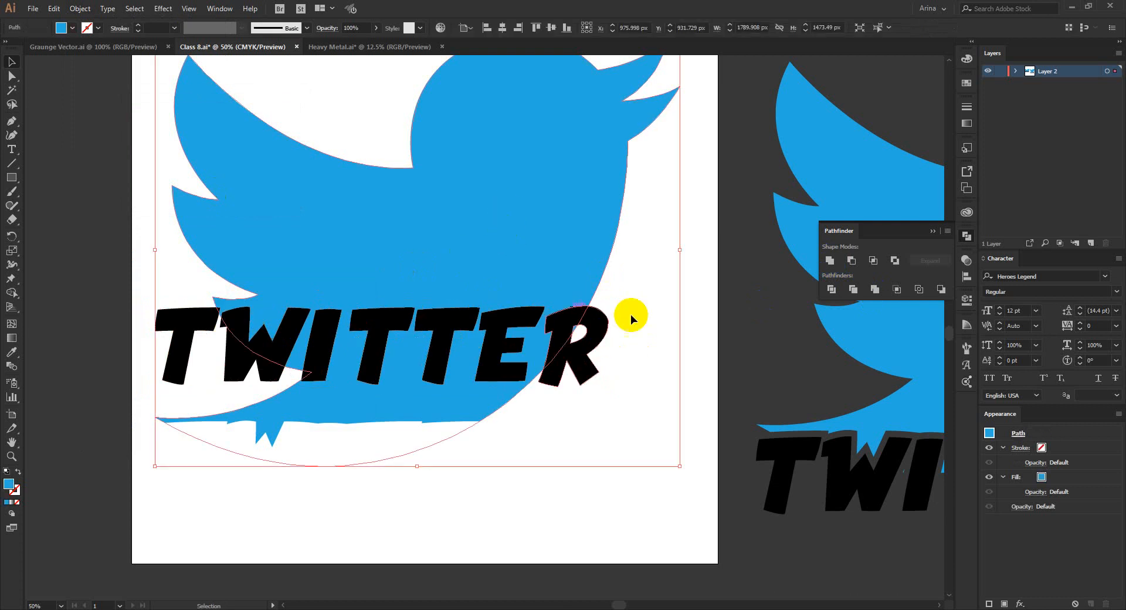
{"action": "left_click", "coordinate": [967, 259]}
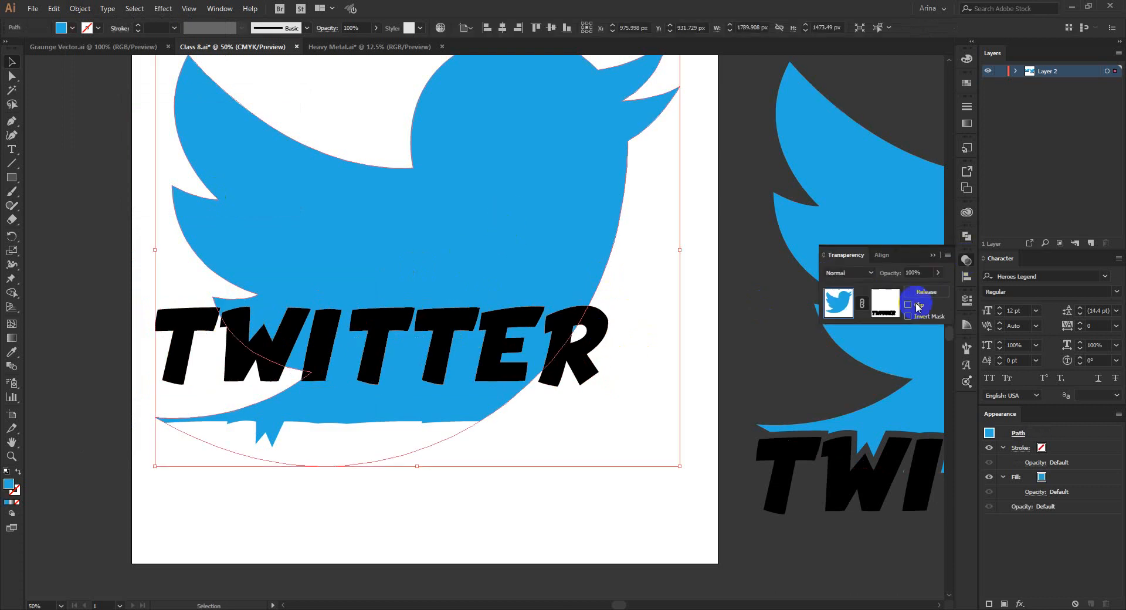
{"action": "left_click", "coordinate": [885, 304]}
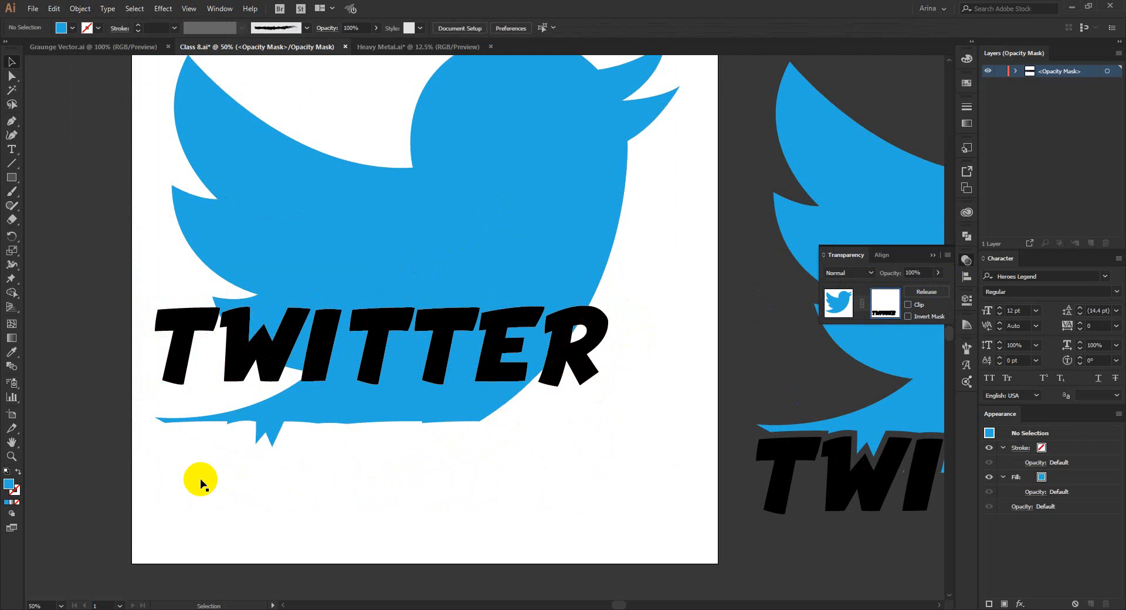
{"action": "left_click_drag", "start_coordinate": [657, 535], "coordinate": [271, 471]}
{"action": "key", "text": "Delete"}
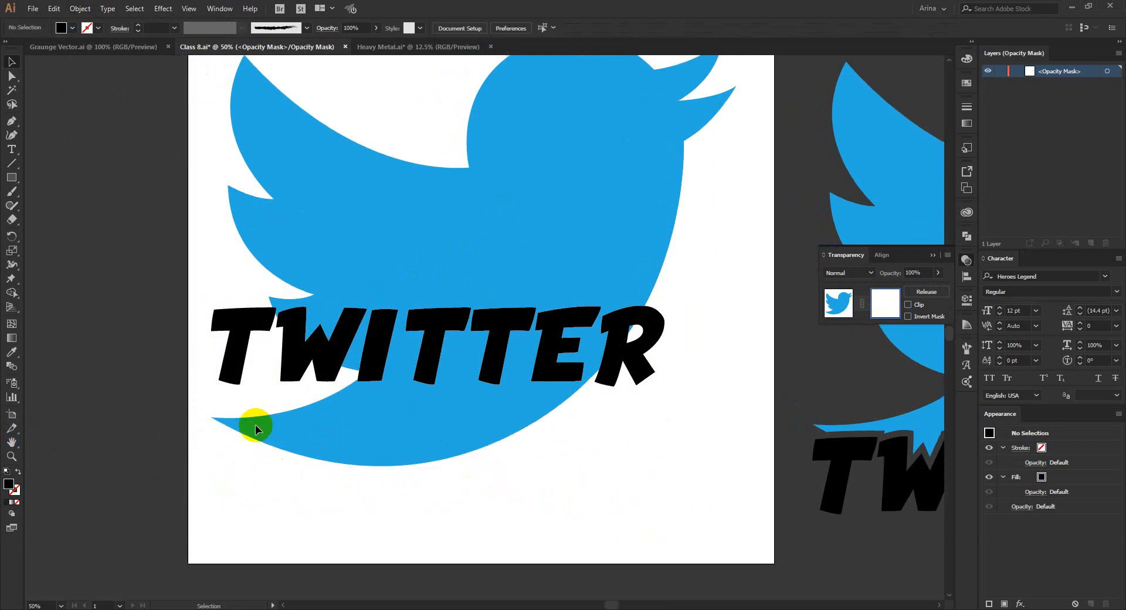
Paste the united TWITTER outline in place inside the bird's opacity mask and leave mask editing.
{"action": "scroll", "coordinate": [508, 463], "scroll_direction": "up", "scroll_amount": 2}
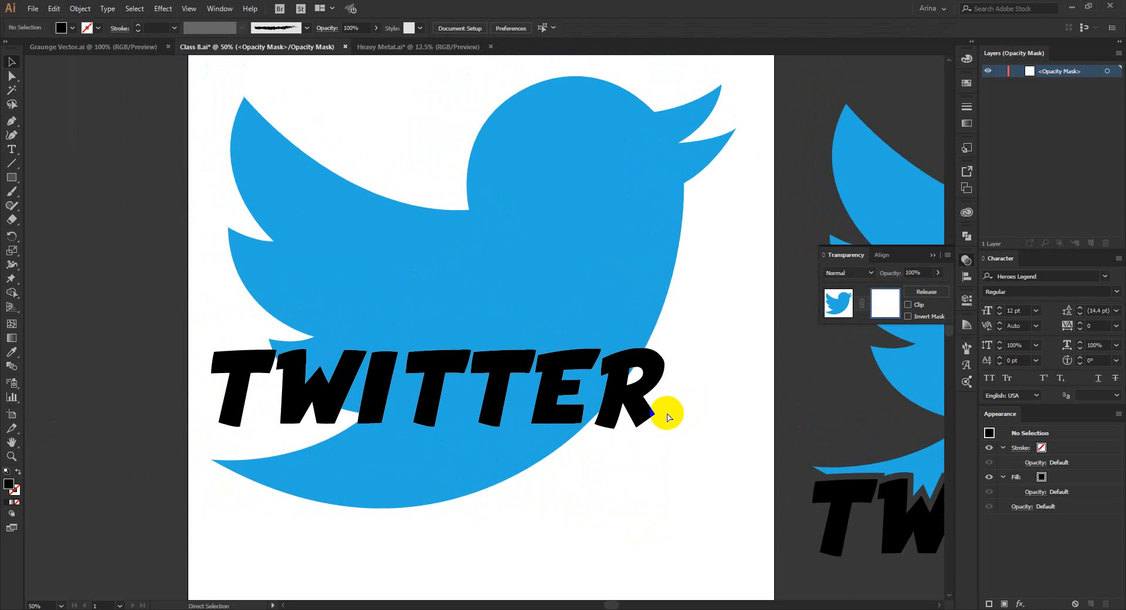
{"action": "key", "text": "ctrl+f"}
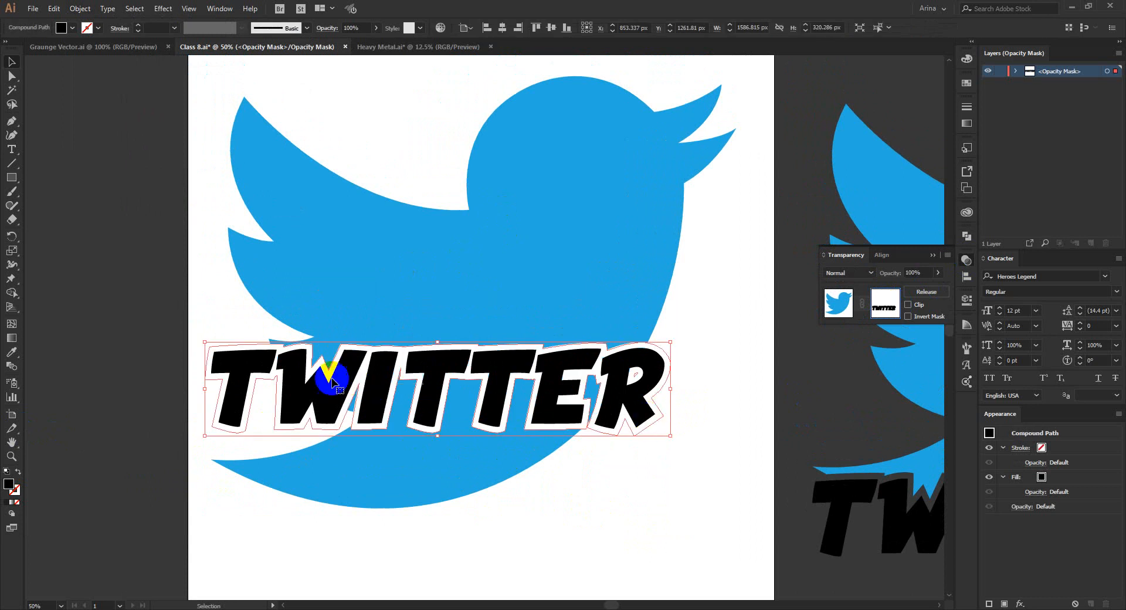
{"action": "left_click", "coordinate": [842, 309]}
{"action": "left_click", "coordinate": [693, 364]}
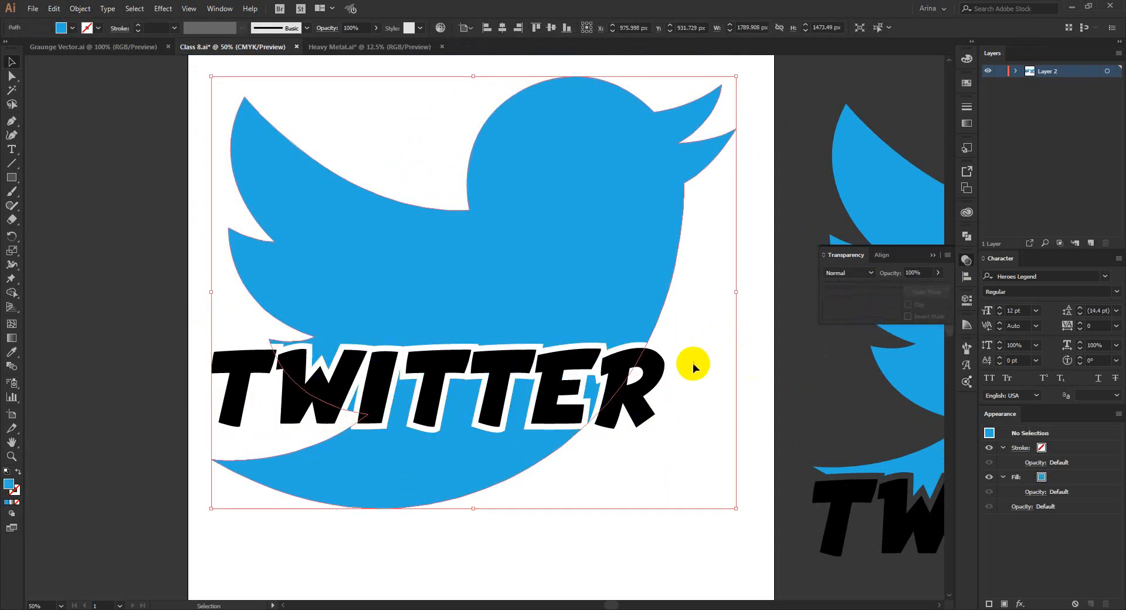
{"action": "key", "text": "ctrl+minus"}
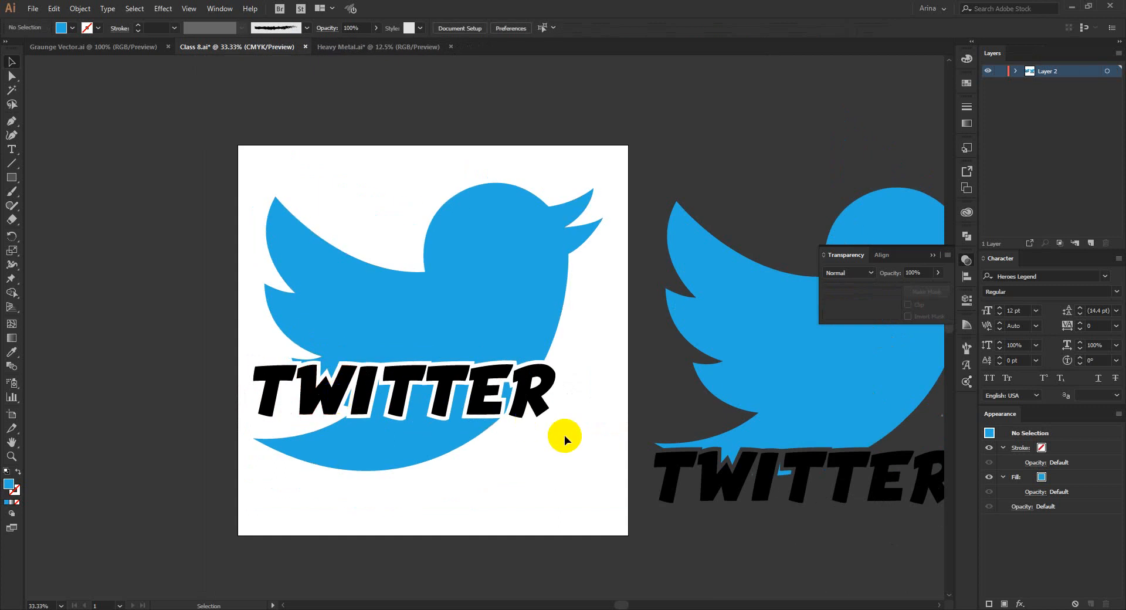
{"action": "scroll", "coordinate": [394, 363], "scroll_direction": "up", "scroll_amount": 1}
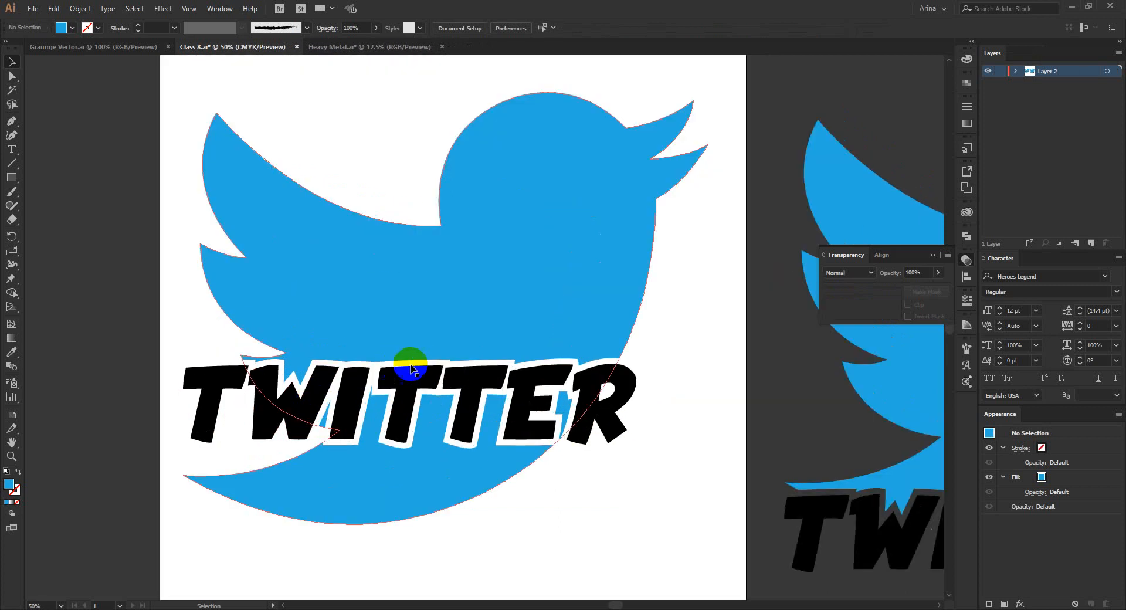
{"action": "left_click", "coordinate": [967, 259]}
{"action": "scroll", "coordinate": [252, 306], "scroll_direction": "down", "scroll_amount": 1}
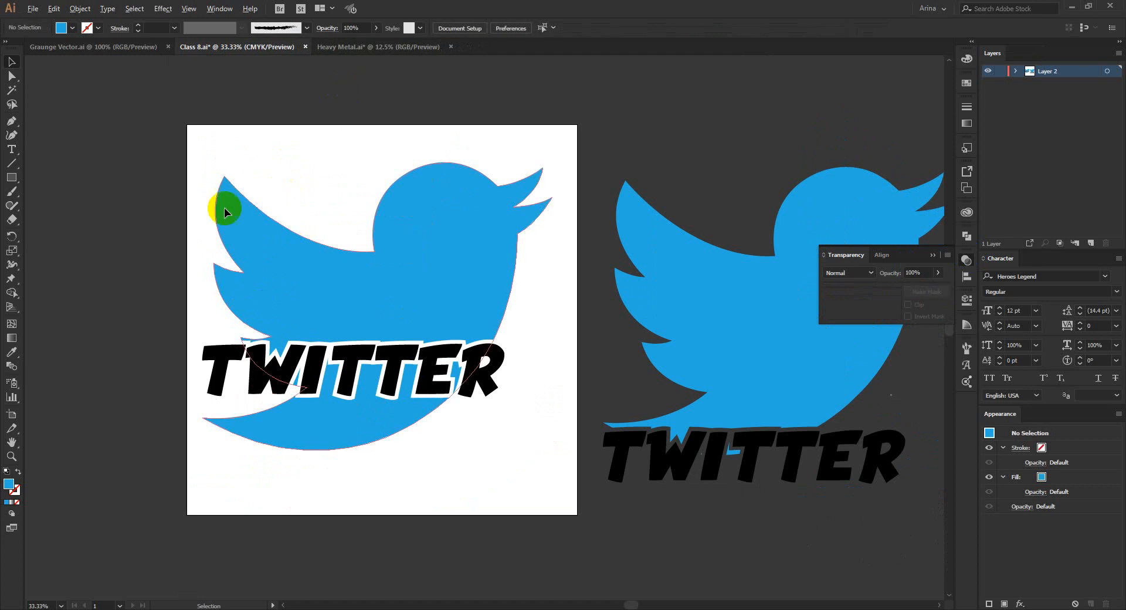
Examine the masked artboard bird up close, checking the TWITTER cutout along with the bird's full path and opacity mask.
{"action": "scroll", "coordinate": [179, 222], "scroll_direction": "up", "scroll_amount": 1}
{"action": "left_click", "coordinate": [361, 116]}
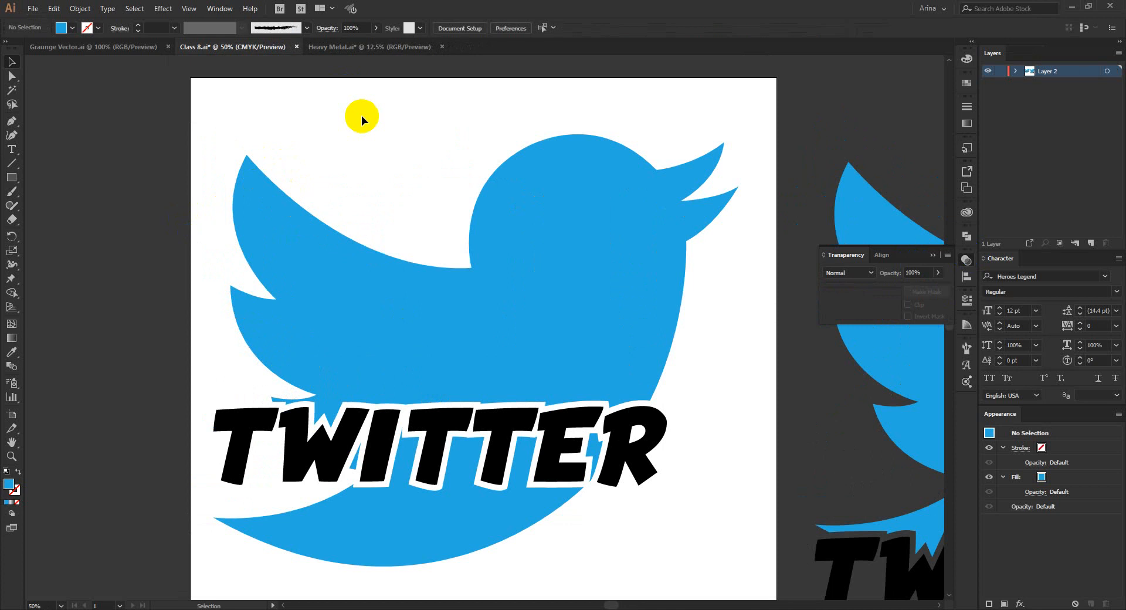
{"action": "scroll", "coordinate": [361, 115], "scroll_direction": "down", "scroll_amount": 1}
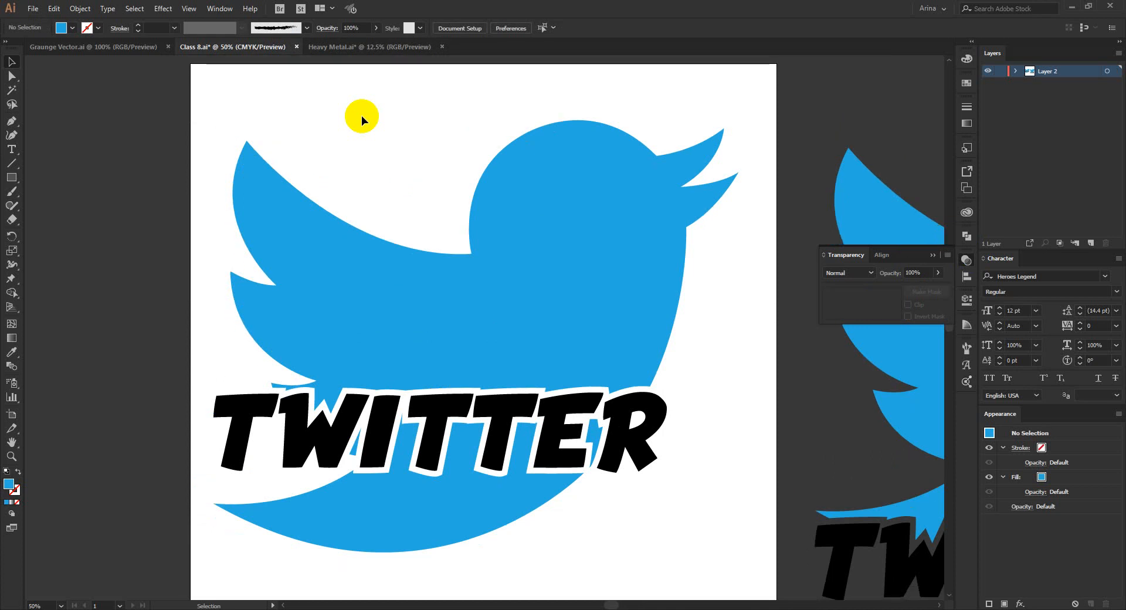
{"action": "left_click", "coordinate": [655, 266]}
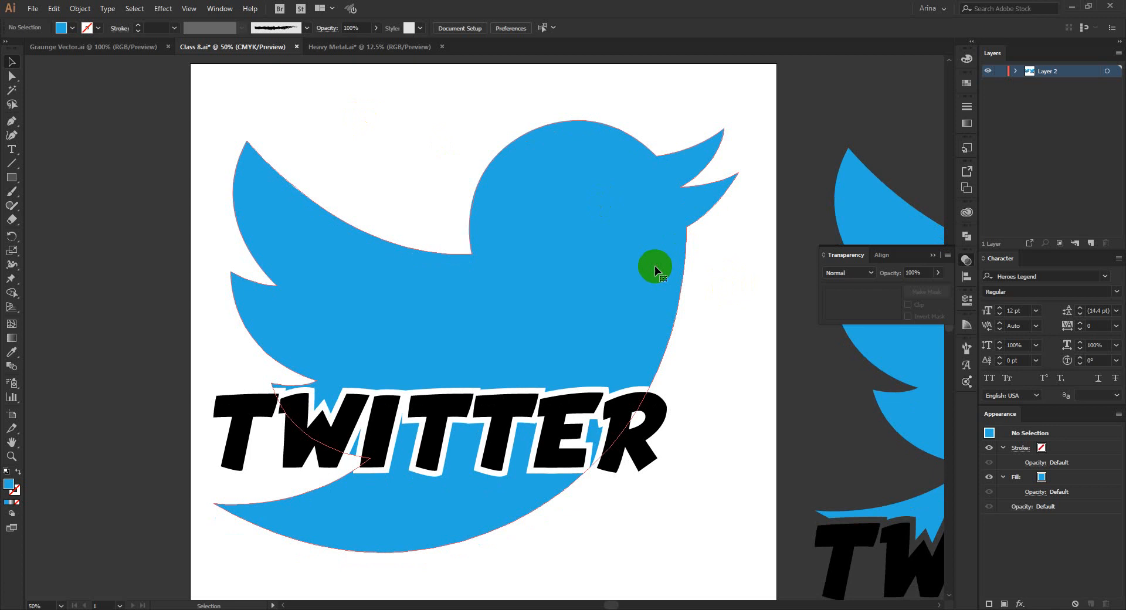
{"action": "left_click", "coordinate": [747, 307]}
{"action": "left_click", "coordinate": [640, 275]}
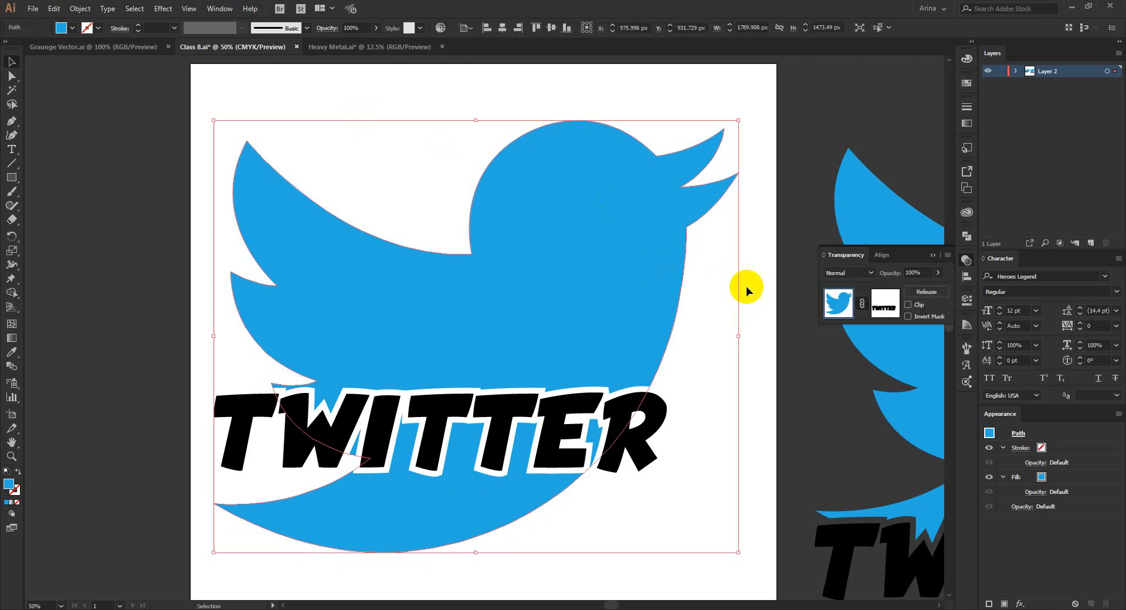
{"action": "left_click", "coordinate": [746, 288]}
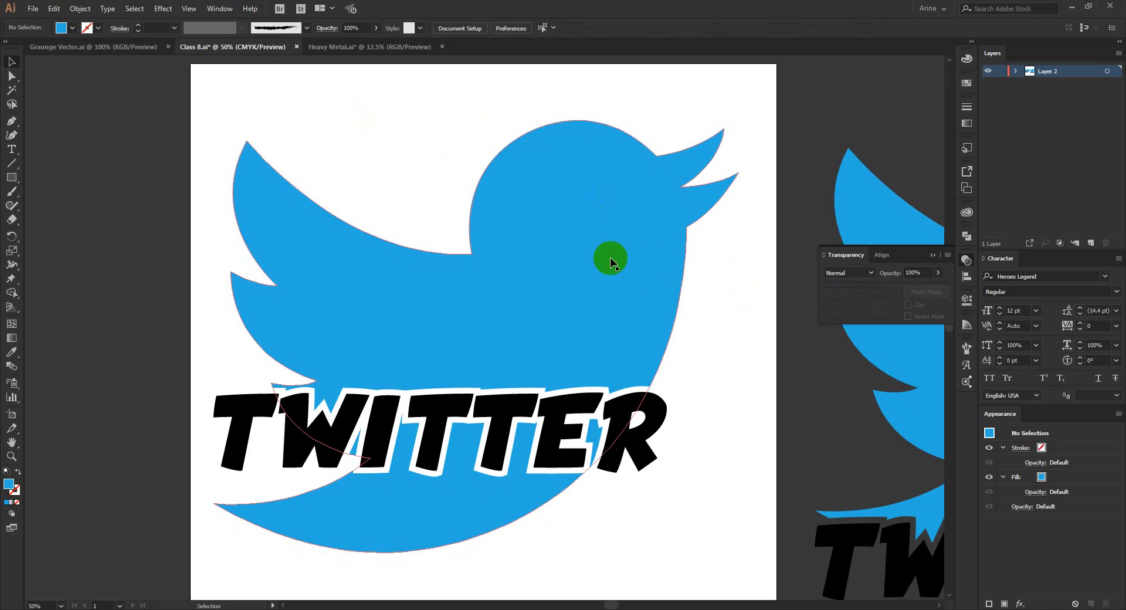
{"action": "left_click", "coordinate": [610, 263]}
{"action": "left_click", "coordinate": [716, 304]}
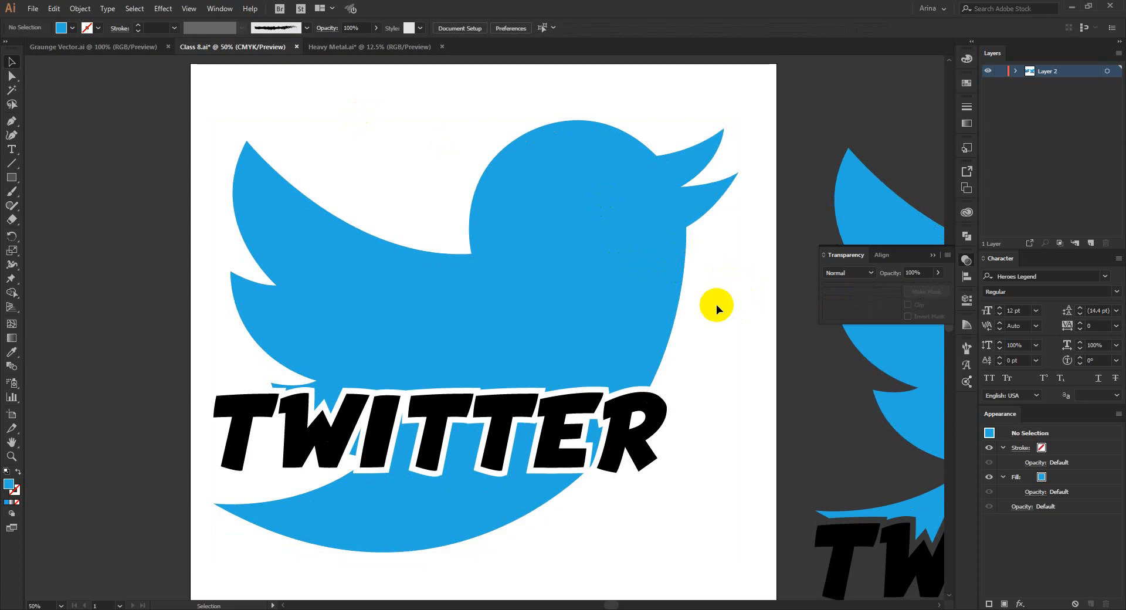
{"action": "scroll", "coordinate": [384, 254], "scroll_direction": "down", "scroll_amount": 1}
{"action": "scroll", "coordinate": [463, 297], "scroll_direction": "up", "scroll_amount": 1}
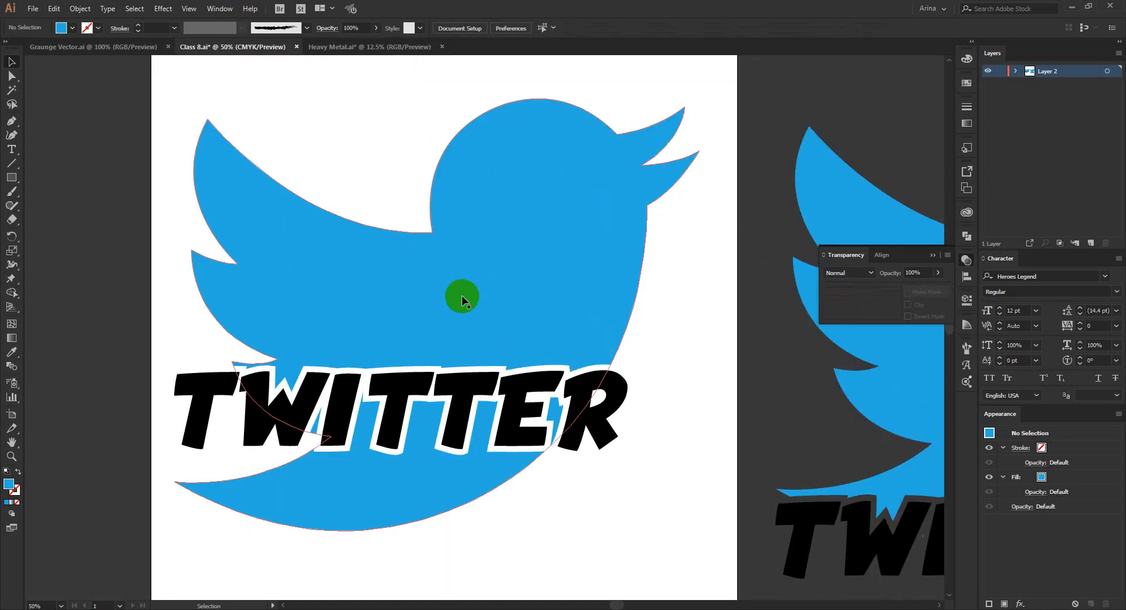
{"action": "scroll", "coordinate": [328, 149], "scroll_direction": "down", "scroll_amount": 1}
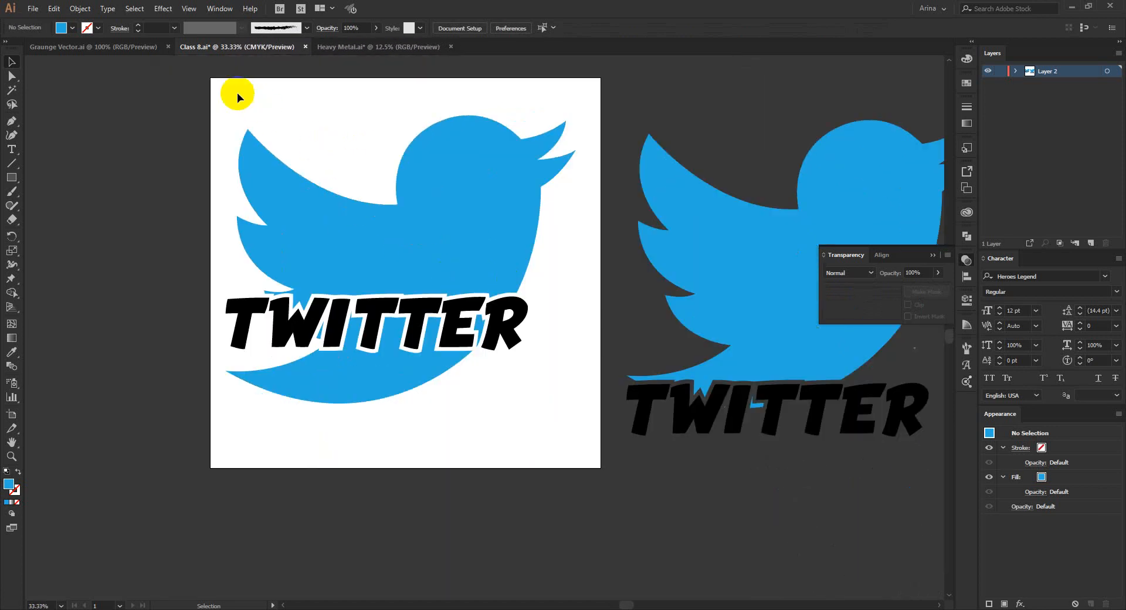
Select the artboard's masked bird together with its black TWITTER lettering.
{"action": "left_click_drag", "start_coordinate": [220, 90], "coordinate": [583, 454]}
{"action": "left_click", "coordinate": [499, 420]}
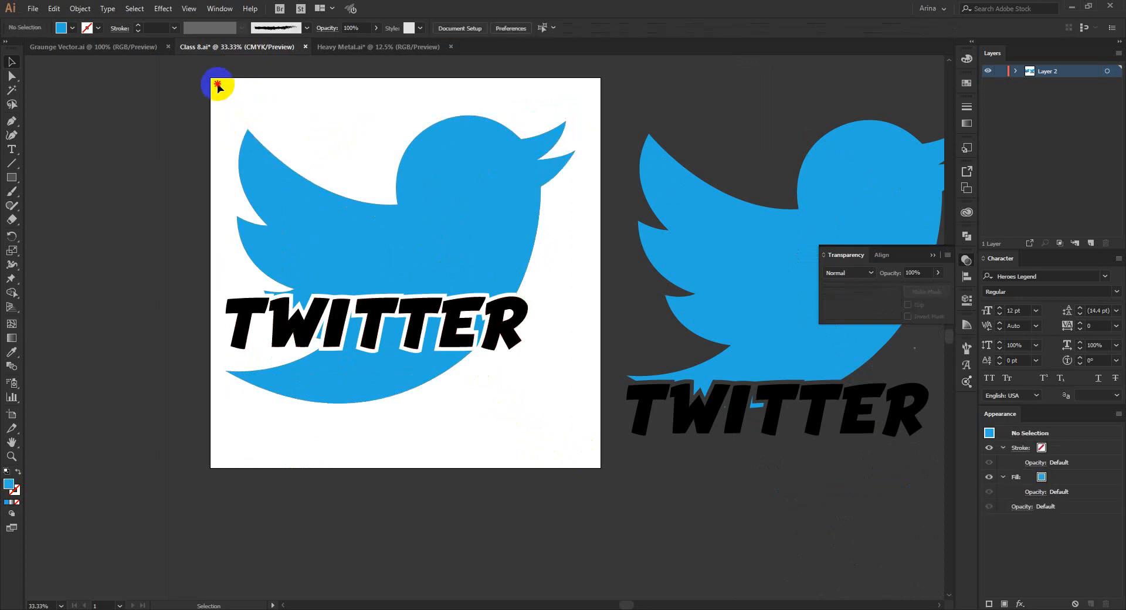
{"action": "left_click_drag", "start_coordinate": [217, 84], "coordinate": [579, 454]}
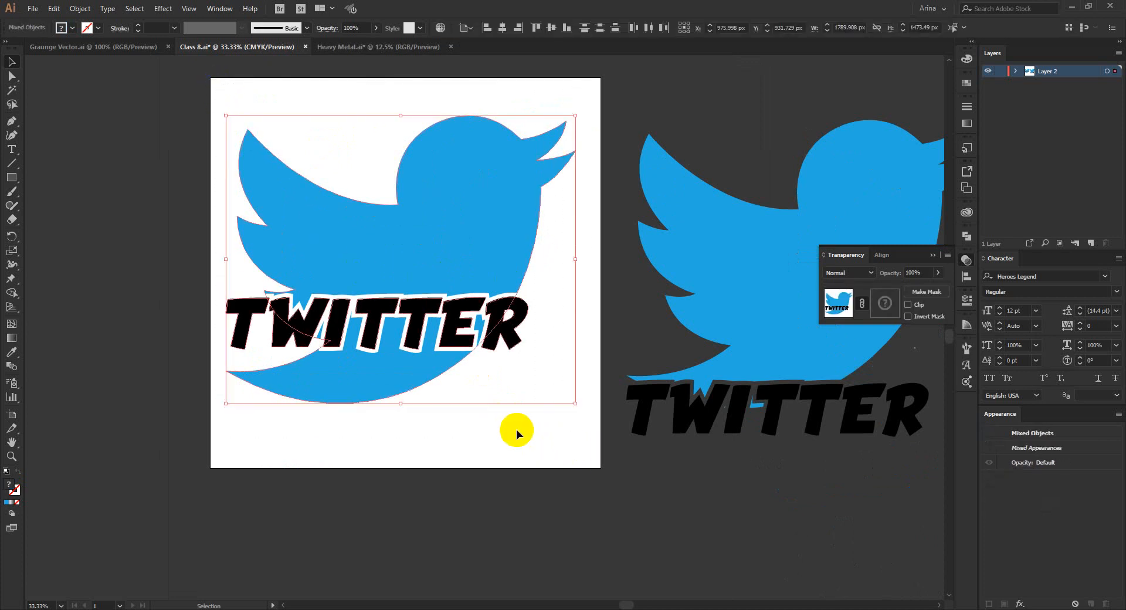